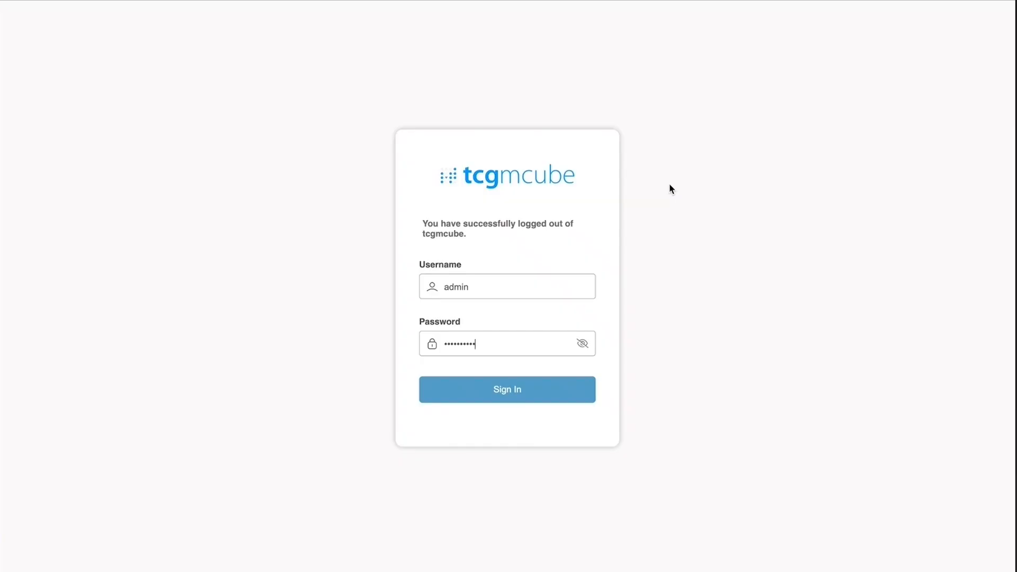
Step: Sign in to the platform and start a new project in the Artificial Intelligence application
click(520, 393)
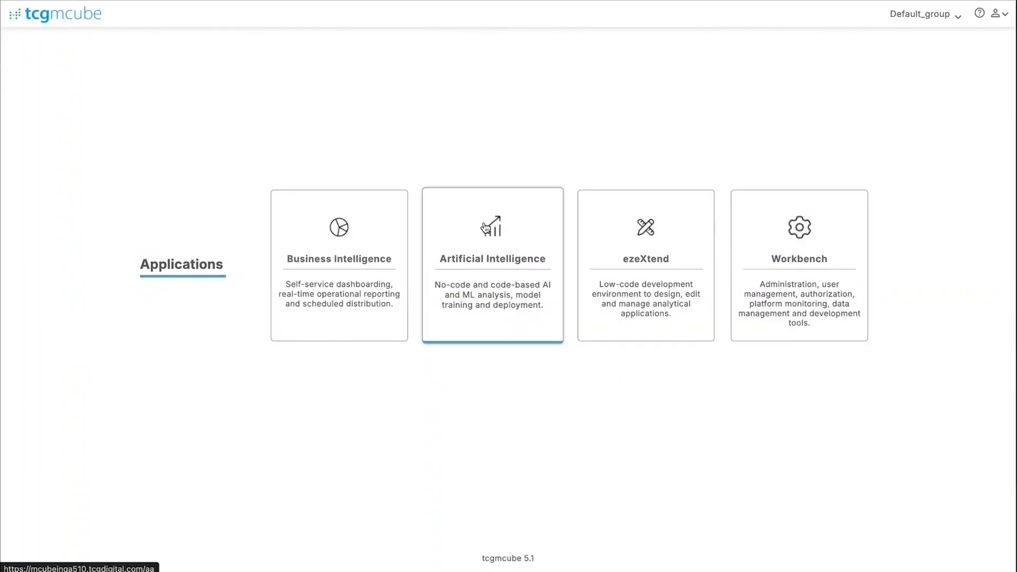
click(507, 241)
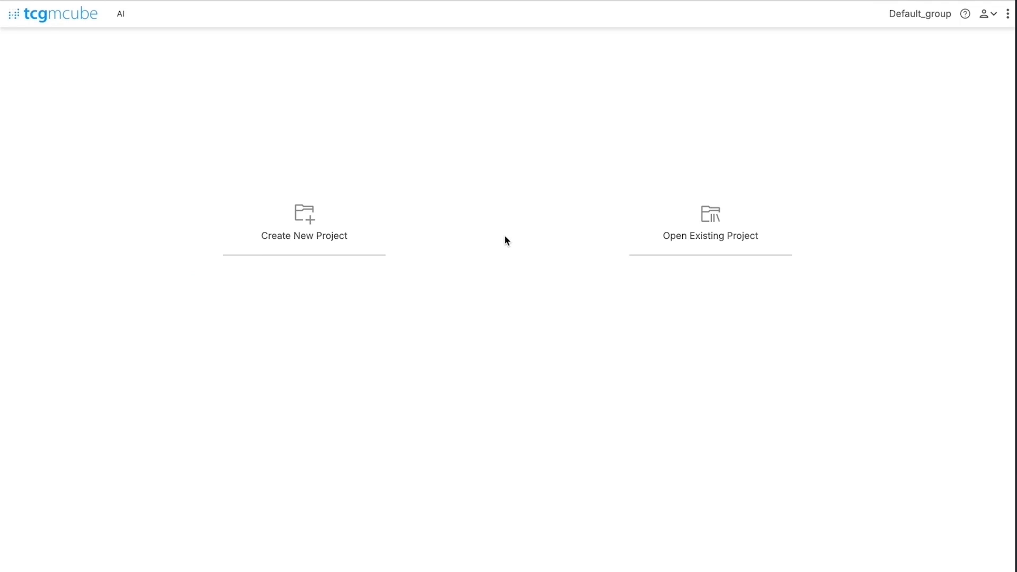
click(306, 225)
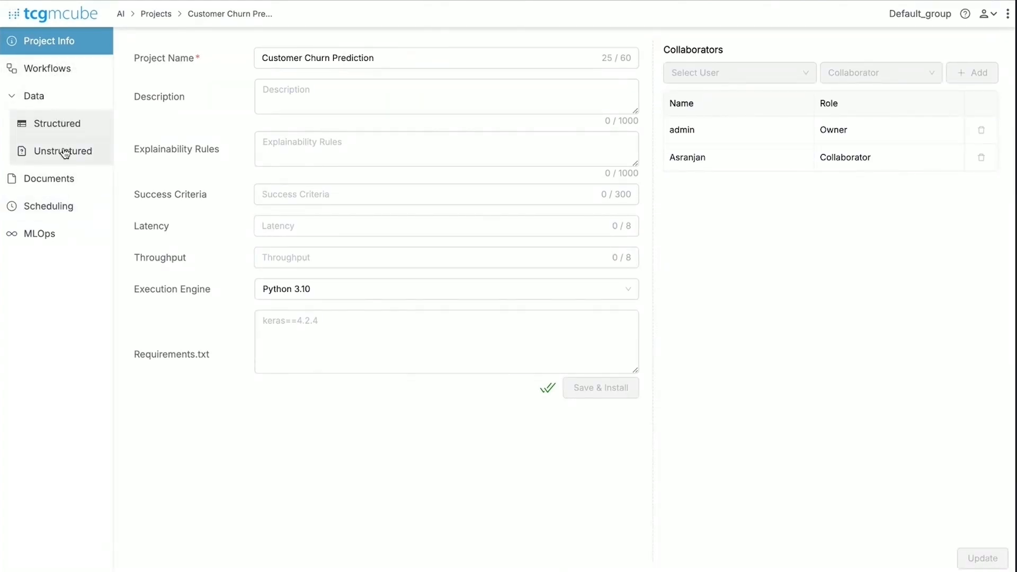
Step: Create a workflow named "Churn prediction model" with GPU support disabled in the Customer Churn Prediction project and open it
click(47, 68)
click(867, 50)
click(514, 109)
text(Ch)
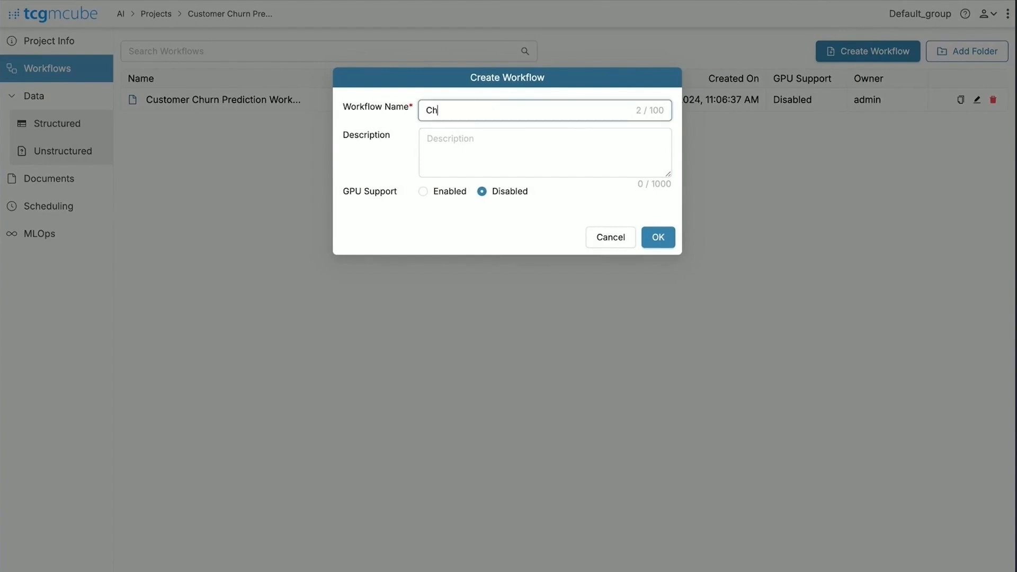
text(urn prediction model)
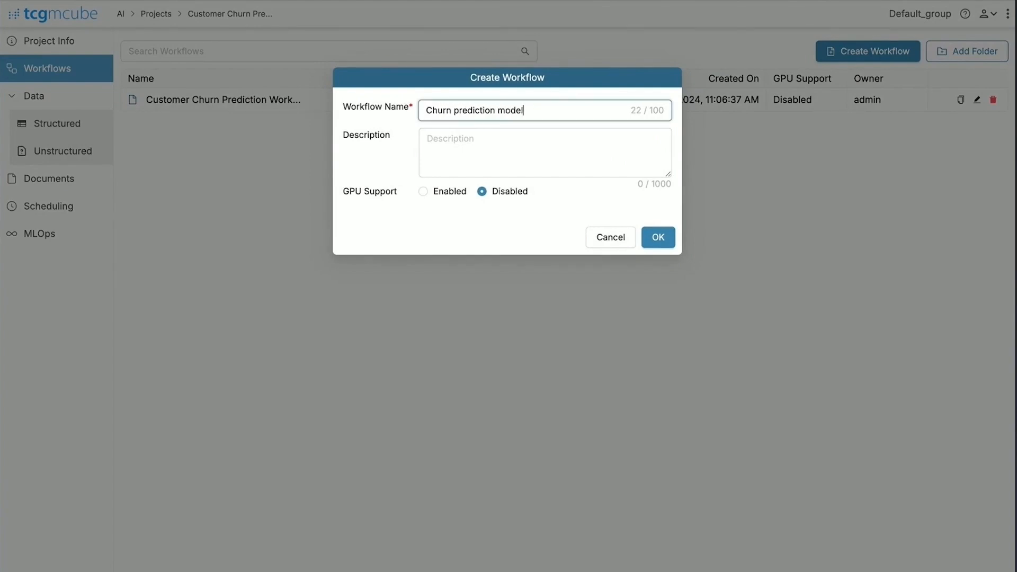
click(502, 144)
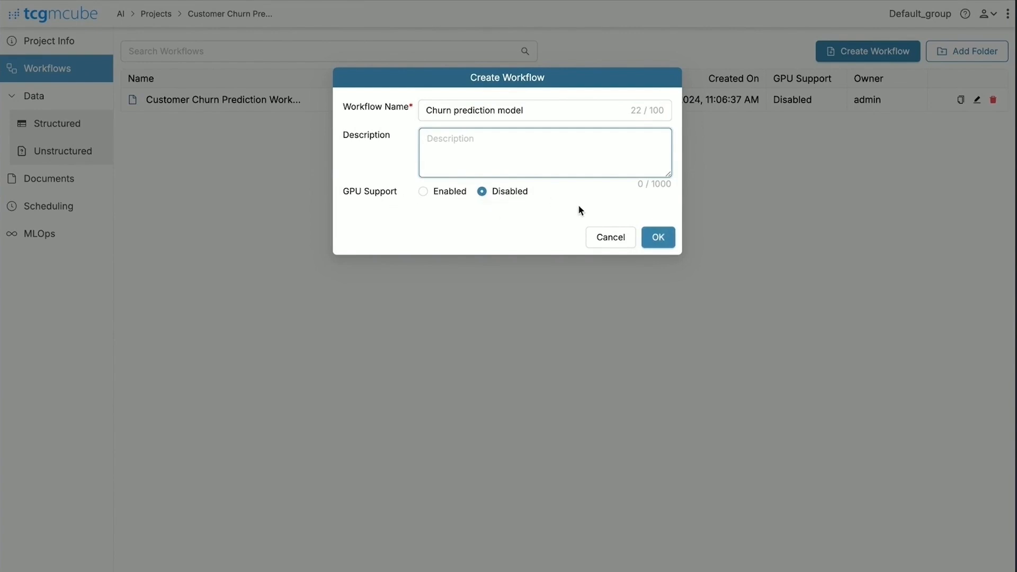
click(659, 238)
click(223, 103)
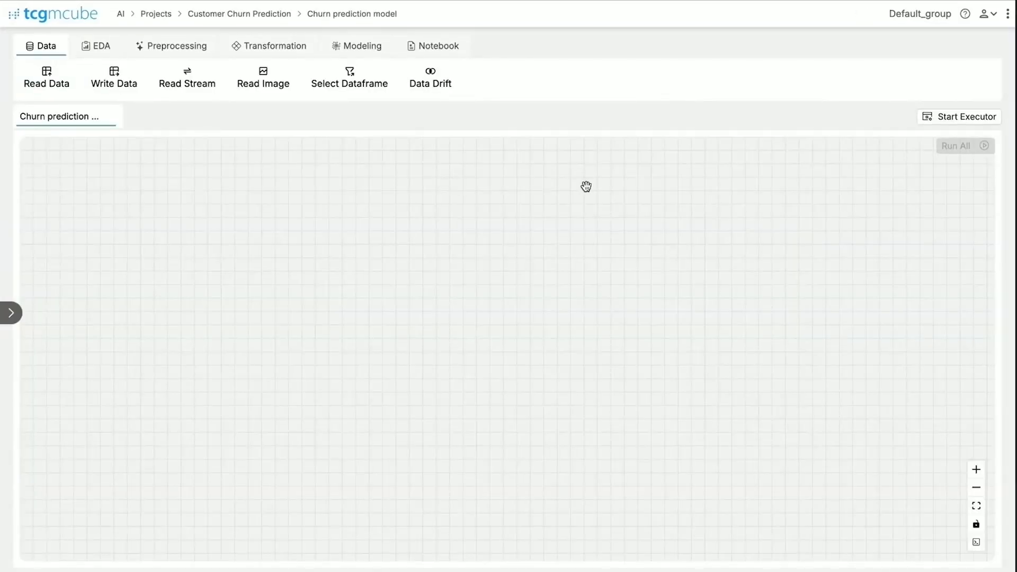
Step: Start the workflow's executor and place a Read Data node in the upper-left area of the canvas
click(968, 118)
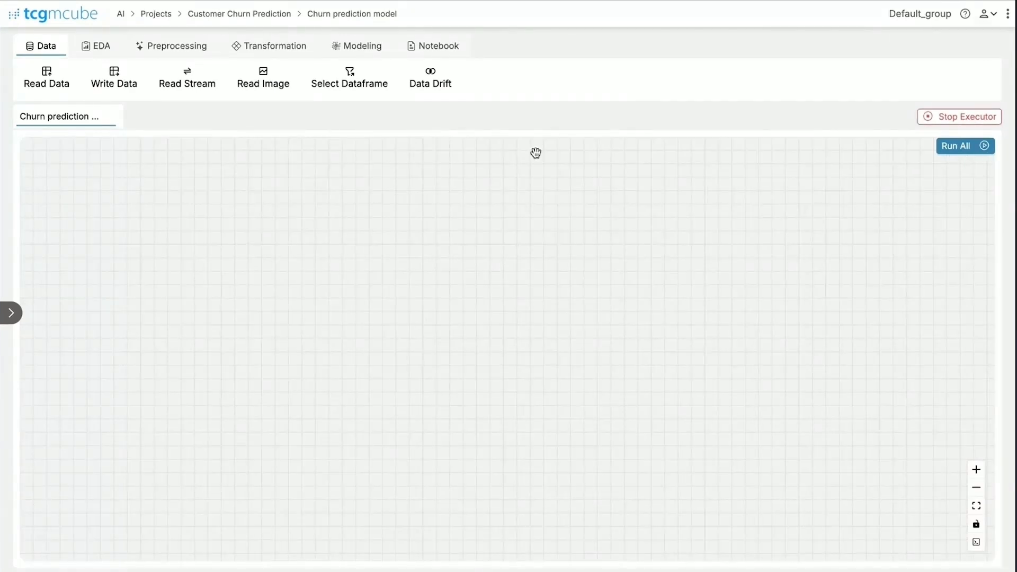
drag(46, 74, 185, 289)
drag(281, 277, 204, 224)
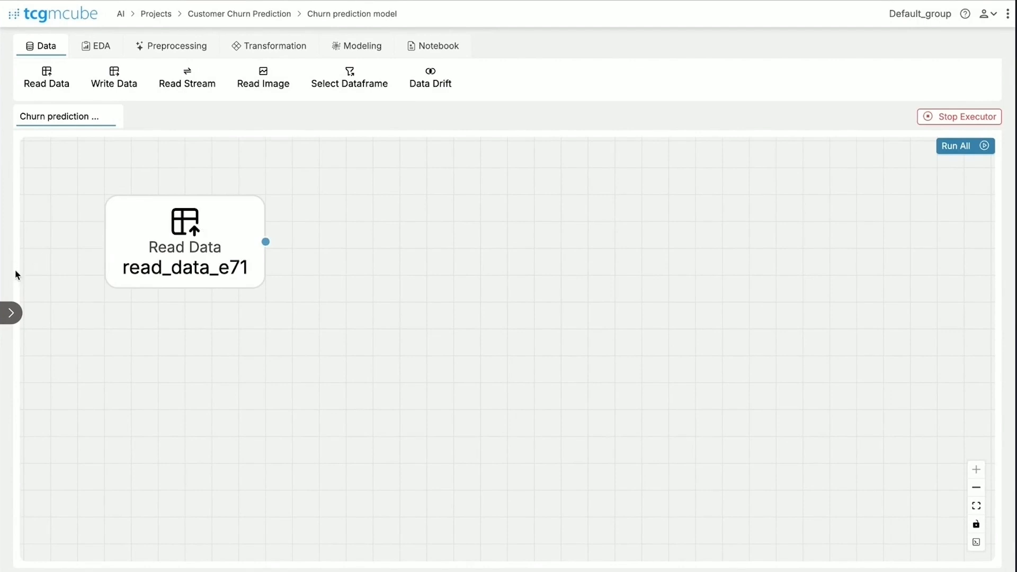
Step: Configure the Read Data node to use the churn2 2.xlsx data source with the Full report type
click(13, 313)
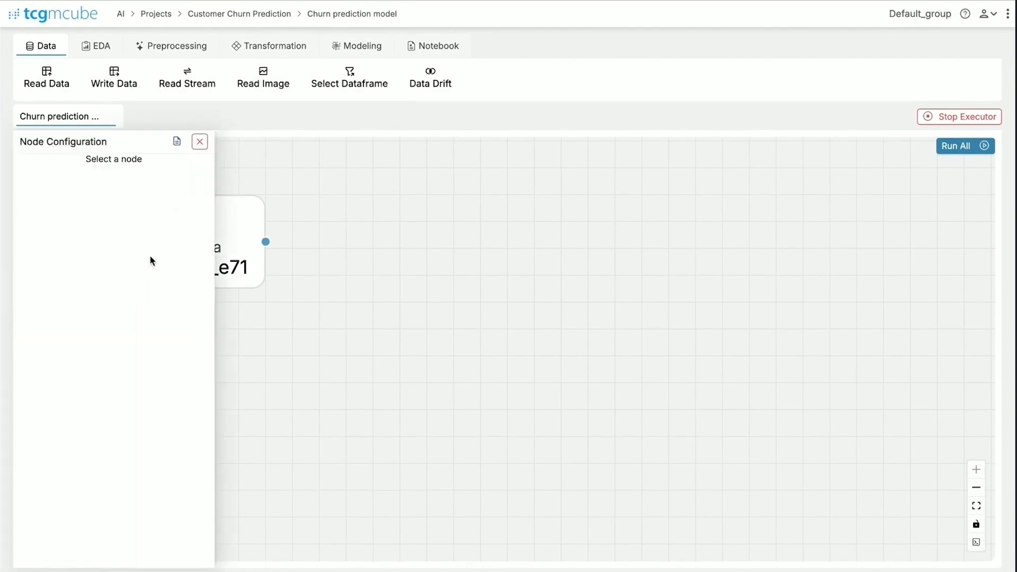
click(231, 229)
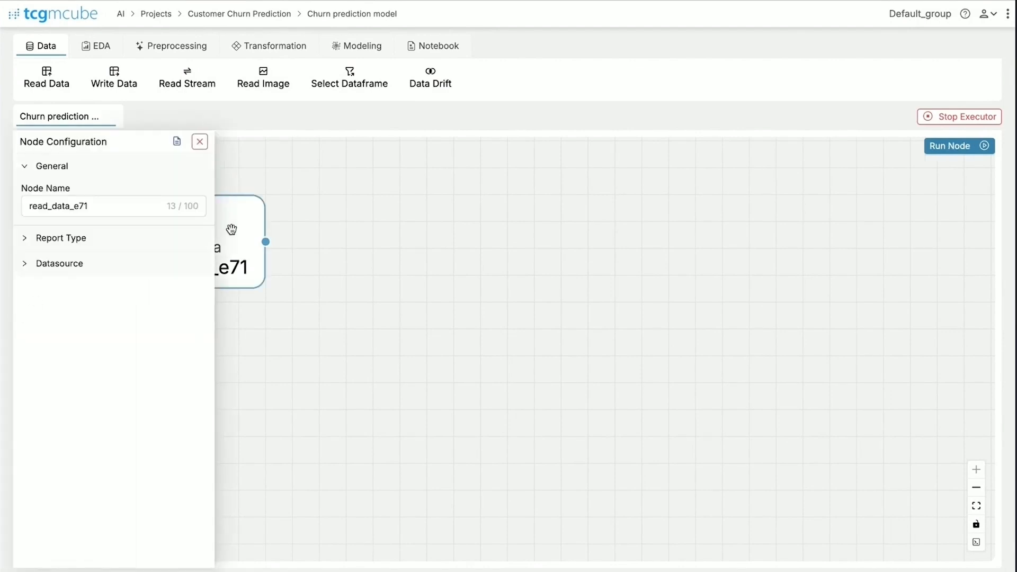
click(45, 244)
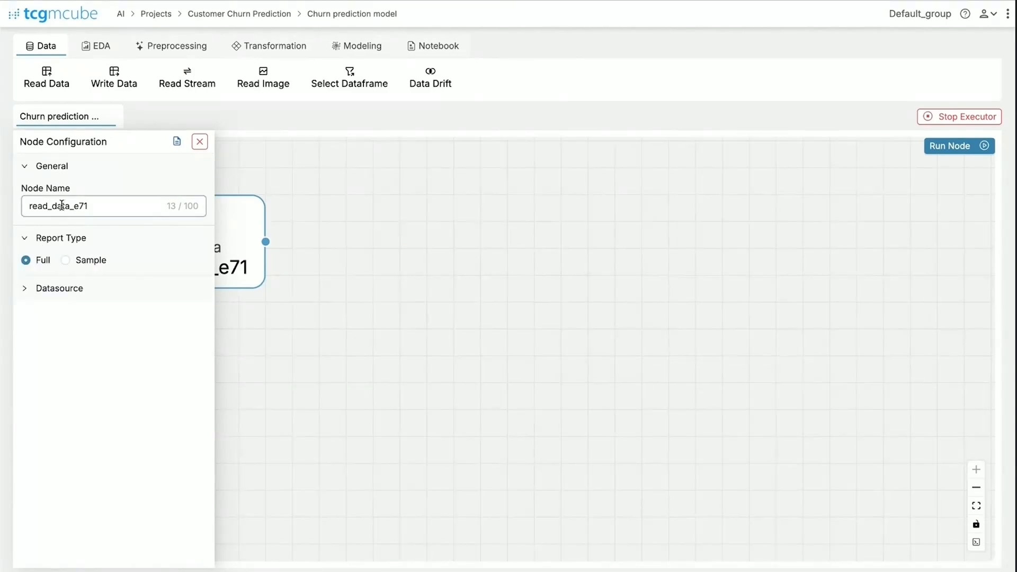
click(46, 294)
click(109, 314)
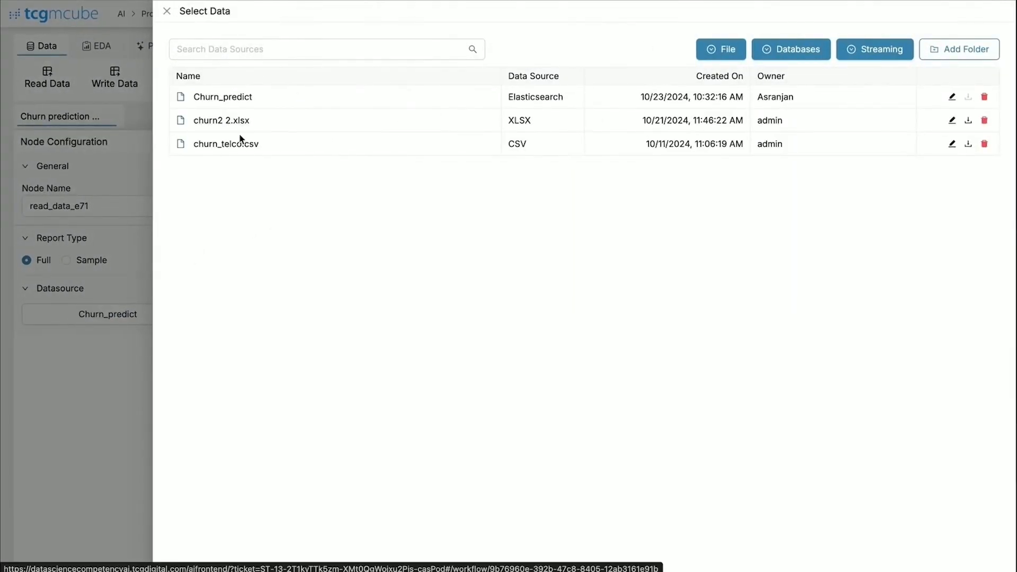
click(225, 121)
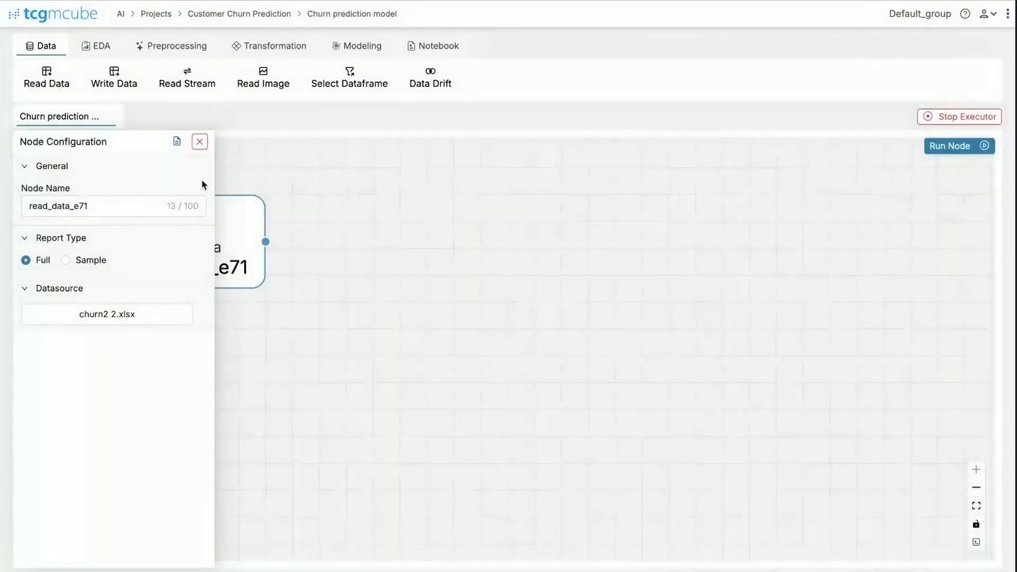
click(202, 142)
Step: Run the Read Data node and inspect its output table, including the INCOME column's summary statistics
click(978, 147)
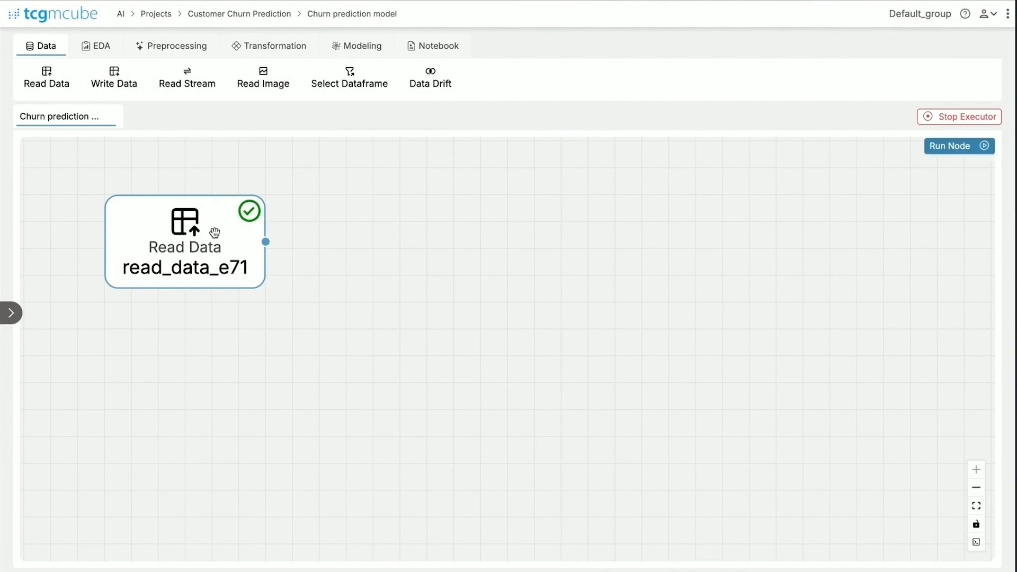
click(188, 251)
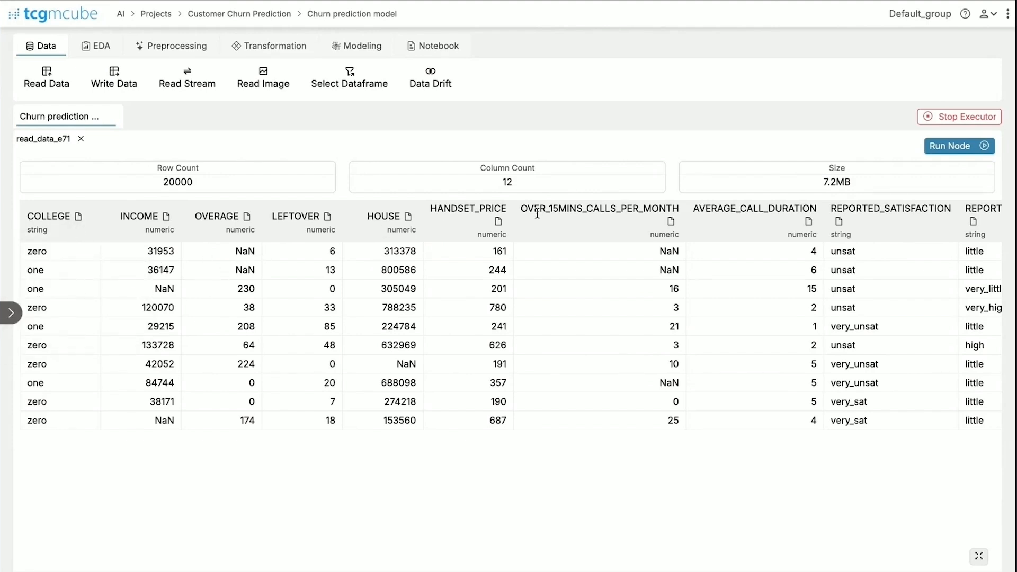
mouse_move(168, 222)
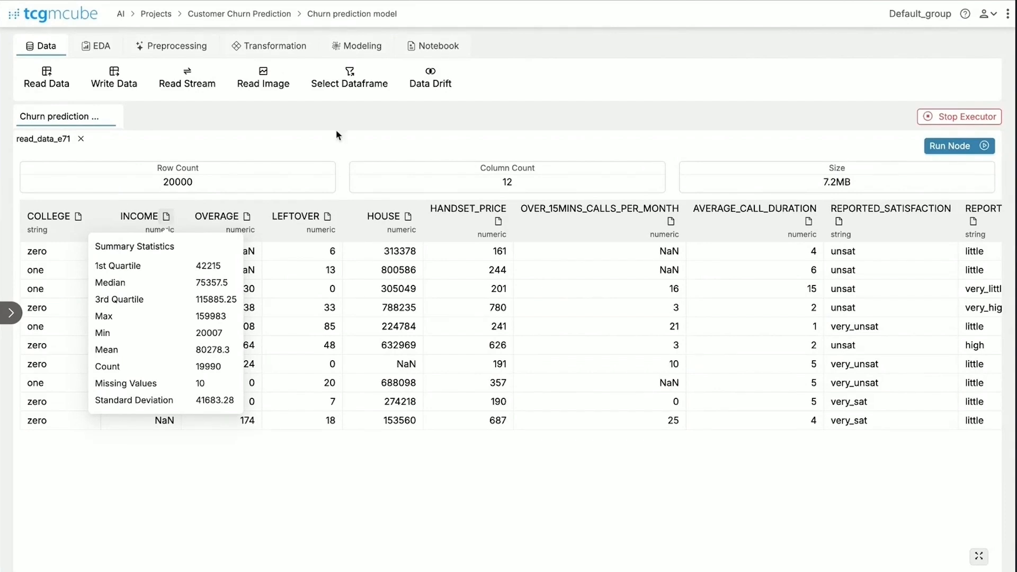
click(95, 122)
Step: Add an Auto EDA node to the canvas and connect the Read Data output dataframe to its input
drag(517, 370, 340, 174)
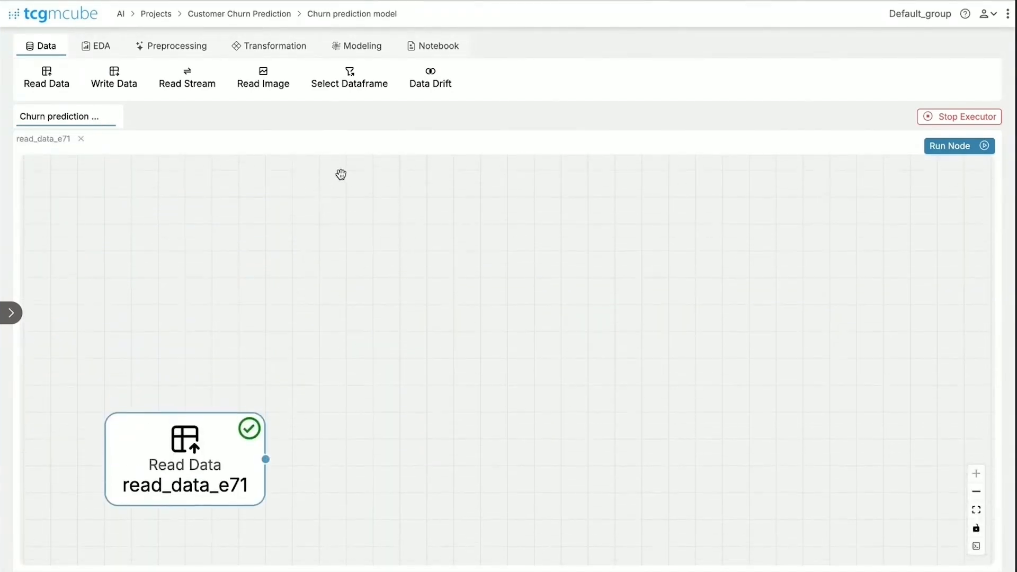
click(96, 46)
drag(120, 80, 406, 239)
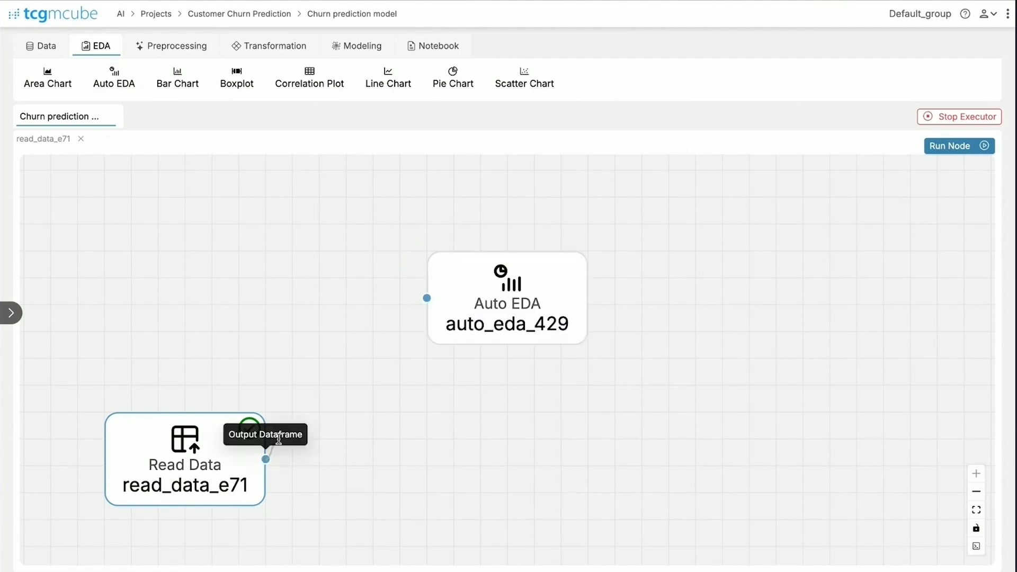
drag(266, 459, 427, 297)
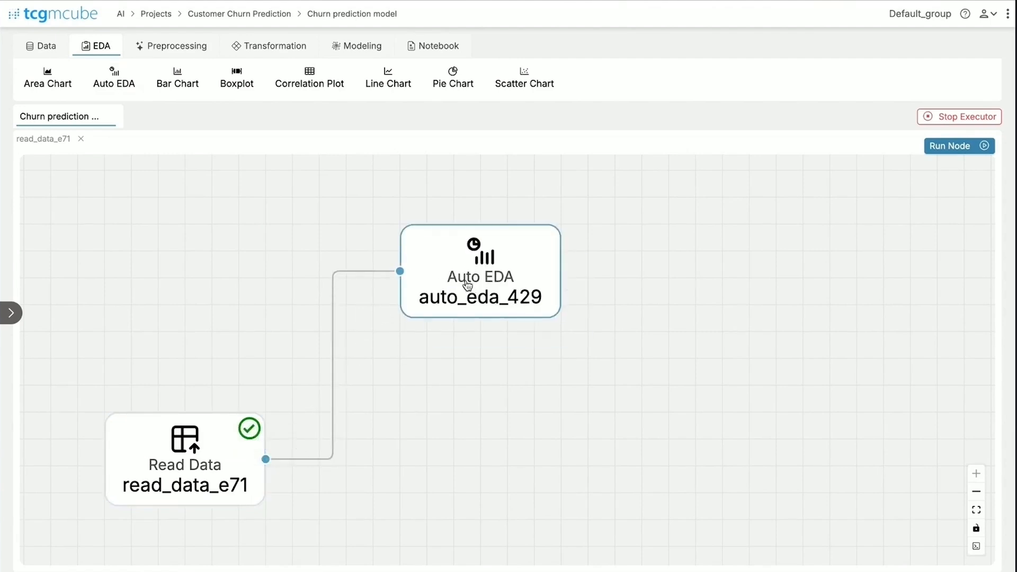
double_click(505, 303)
click(161, 139)
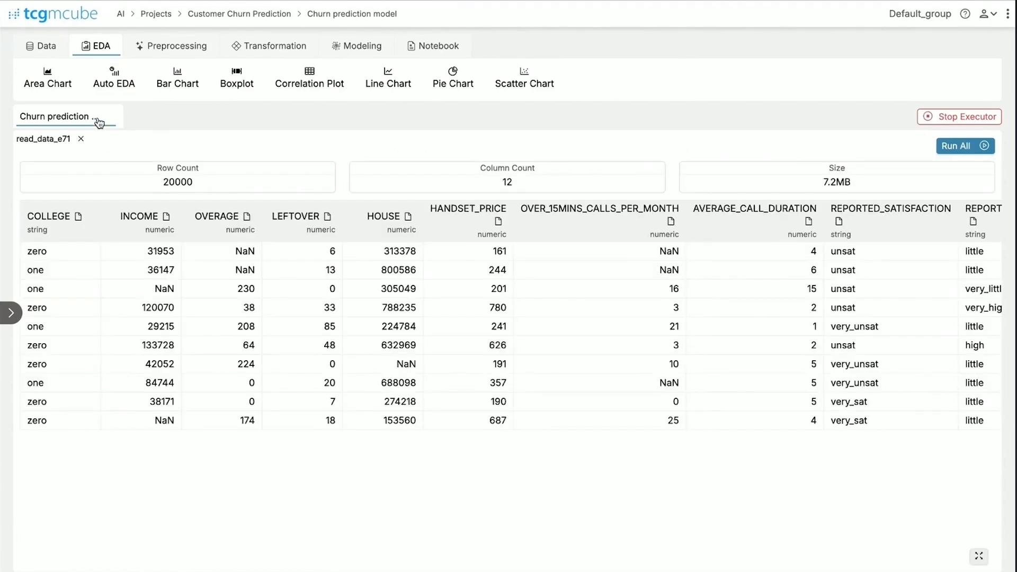
click(100, 122)
Step: Check the Auto EDA node's configuration, leaving Minimal - Summary Report off, and run the node
click(9, 313)
click(648, 304)
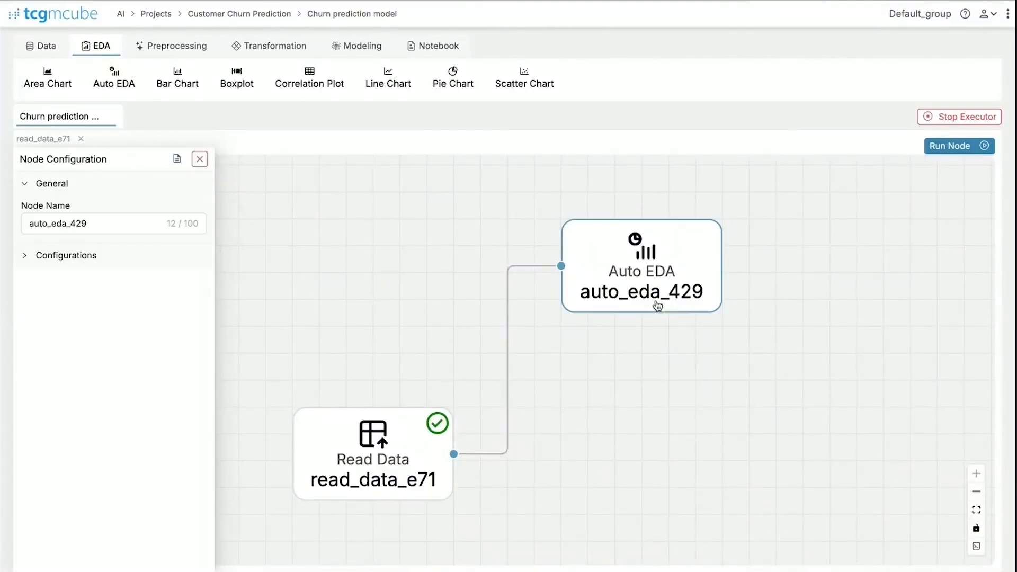
click(34, 258)
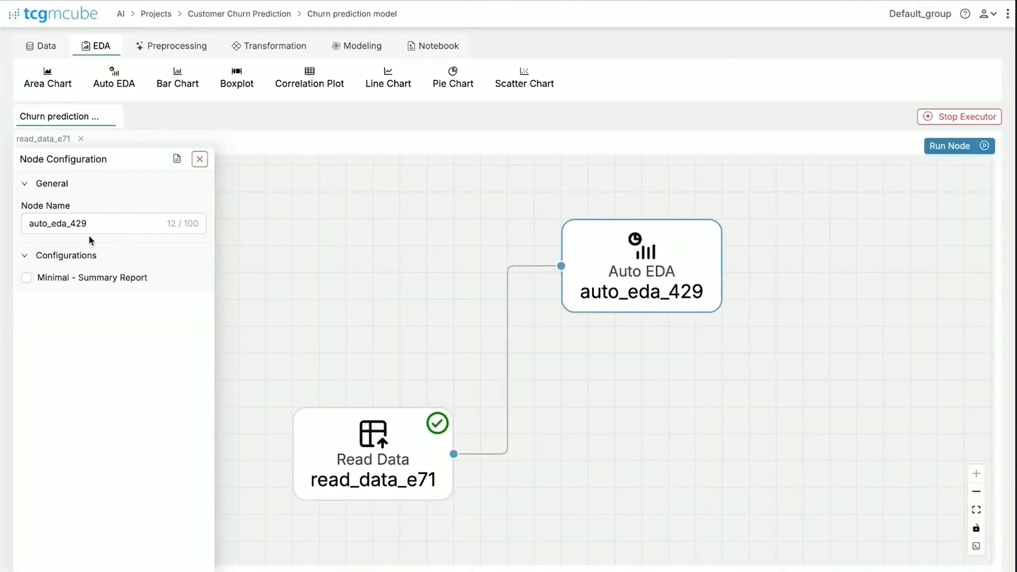
click(200, 159)
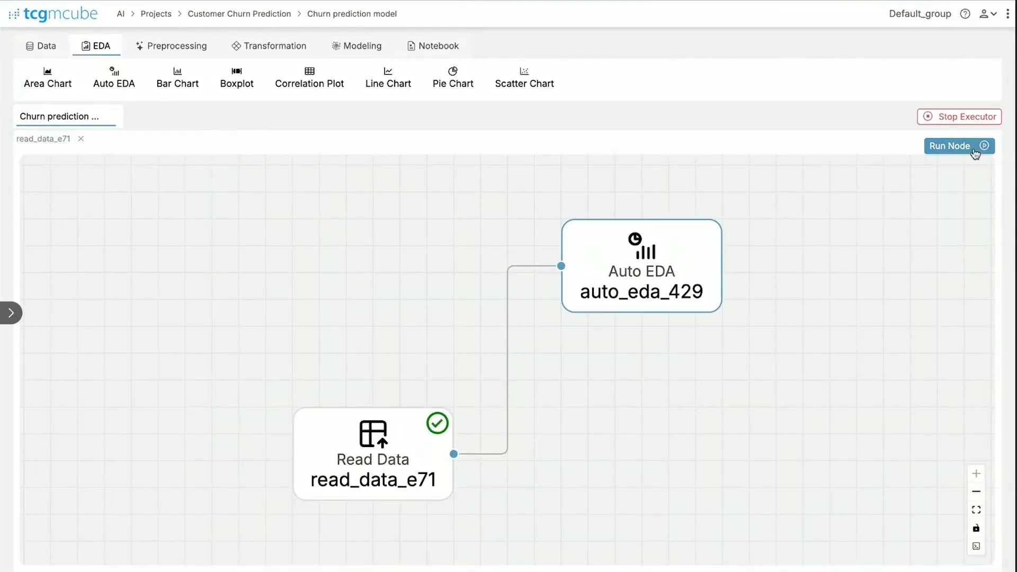
click(976, 149)
Step: Align the Read Data and Auto EDA nodes side by side and add a Bar Chart node below, fed by Read Data
drag(367, 437, 205, 248)
drag(669, 269, 502, 265)
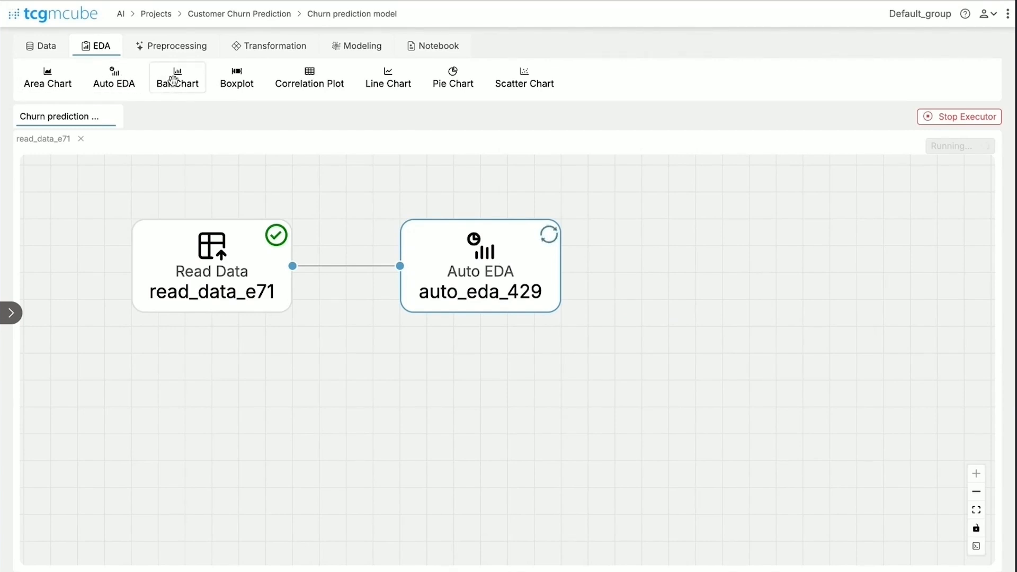
drag(173, 81, 397, 417)
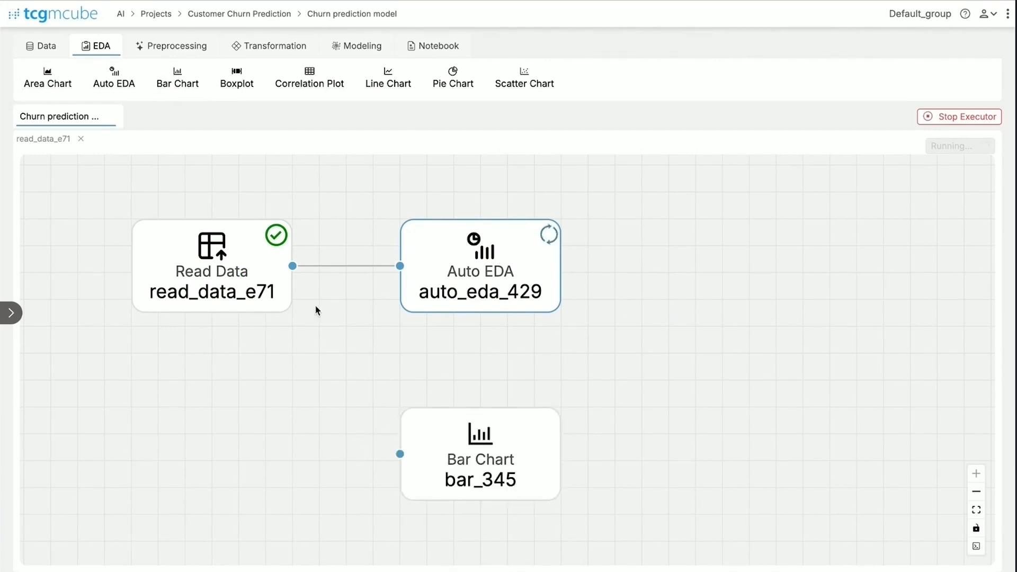
drag(292, 266, 389, 424)
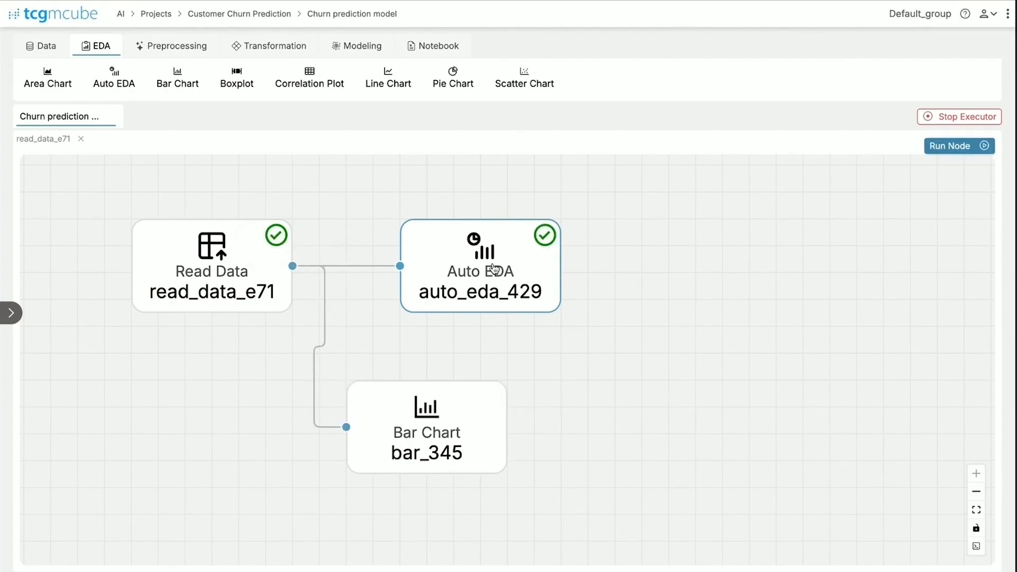
Step: Open the Auto EDA node's report and read its dataset overview and alerts
double_click(493, 269)
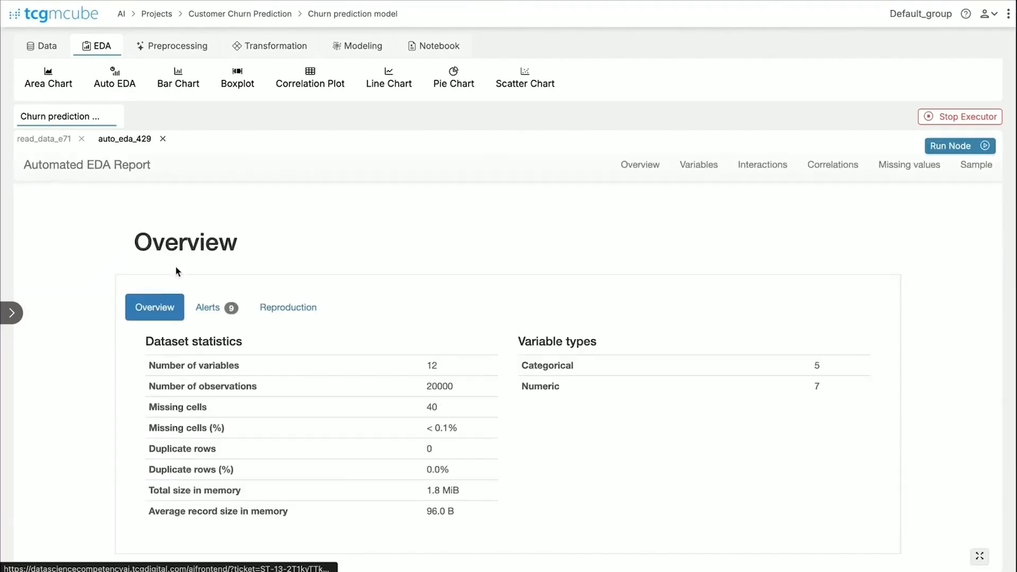
scroll(115, 348, down, 2)
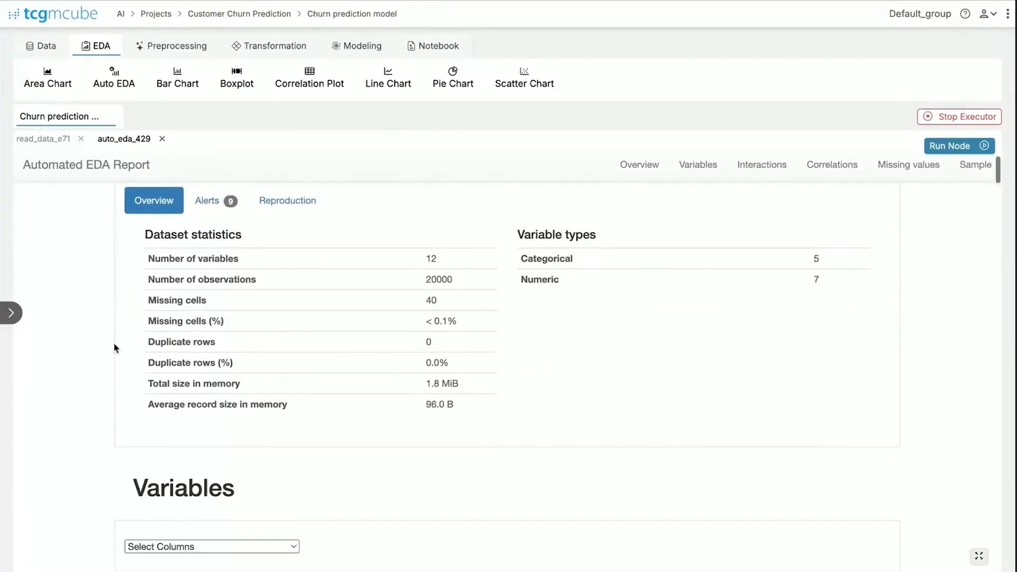
click(209, 202)
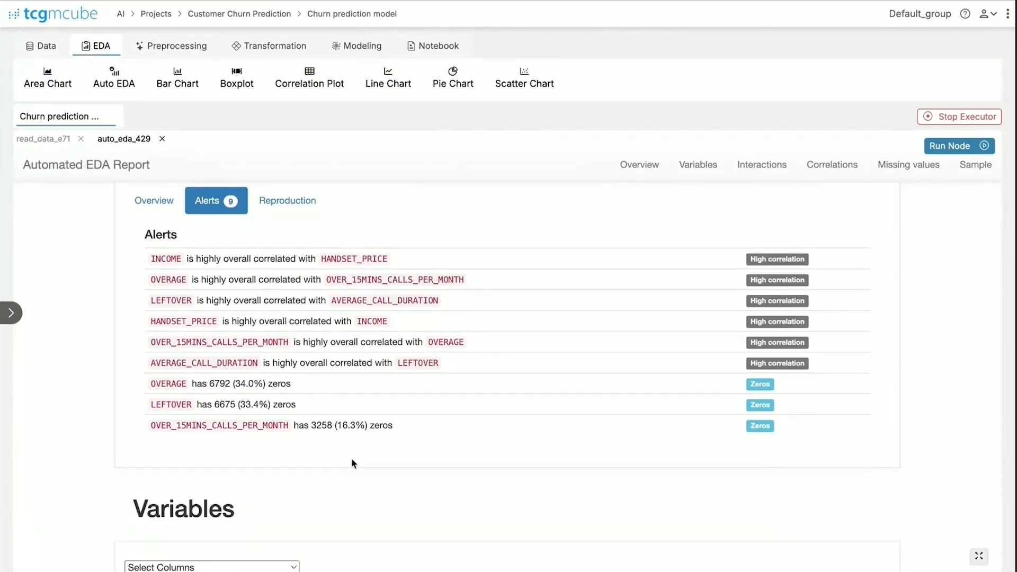
Step: Examine the per-variable statistics and distributions in the report, expanding the OVERAGE details, and continue to the variable interactions plot
scroll(352, 463, down, 7)
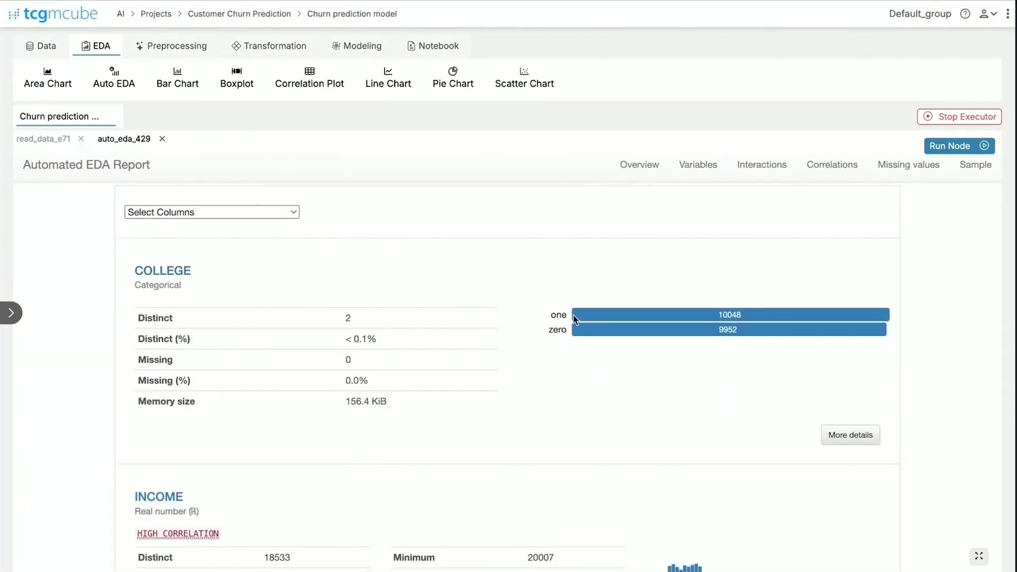
scroll(556, 331, down, 1)
scroll(555, 331, down, 7)
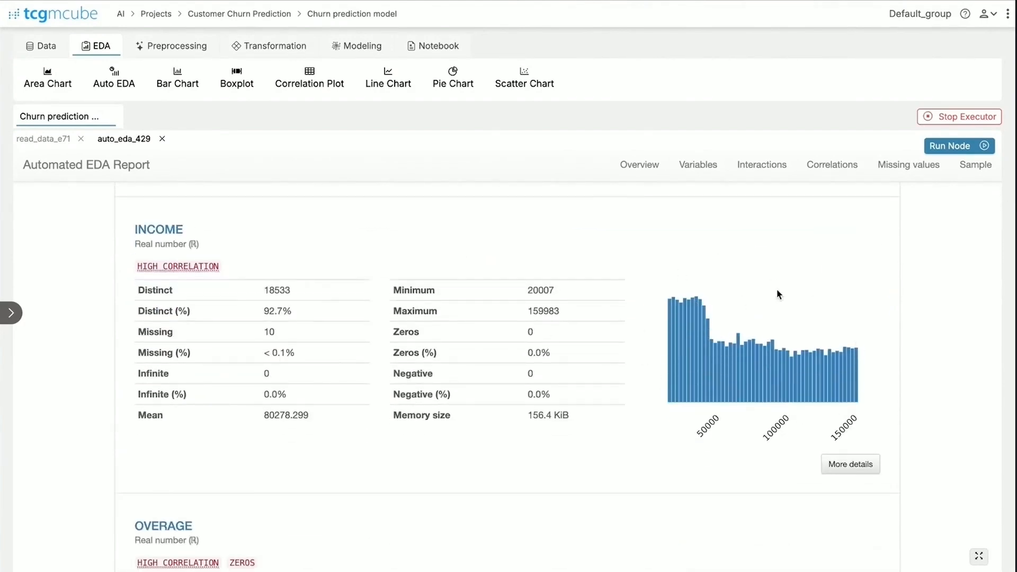
scroll(771, 295, down, 9)
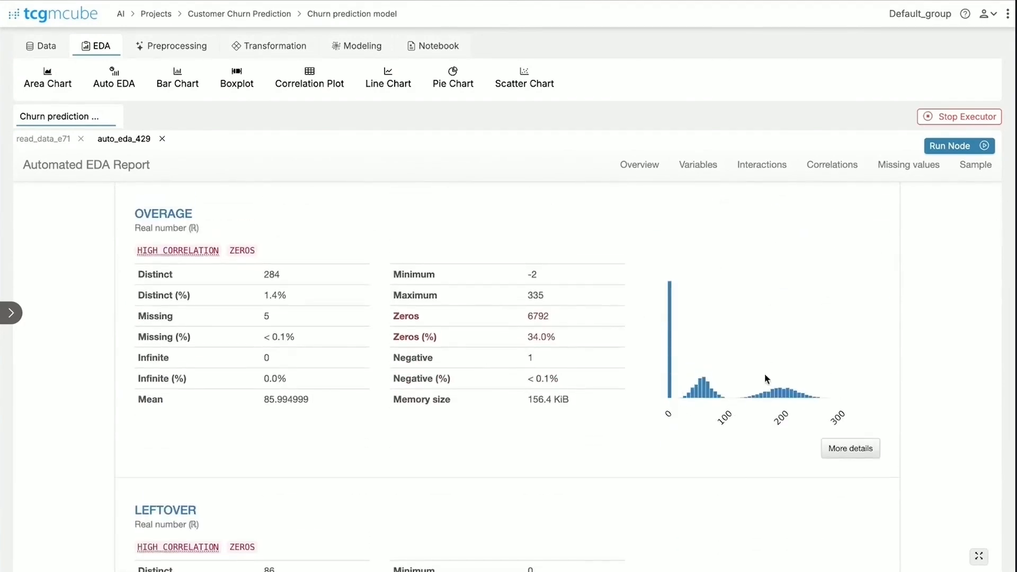
click(850, 448)
scroll(590, 367, down, 4)
scroll(674, 257, down, 20)
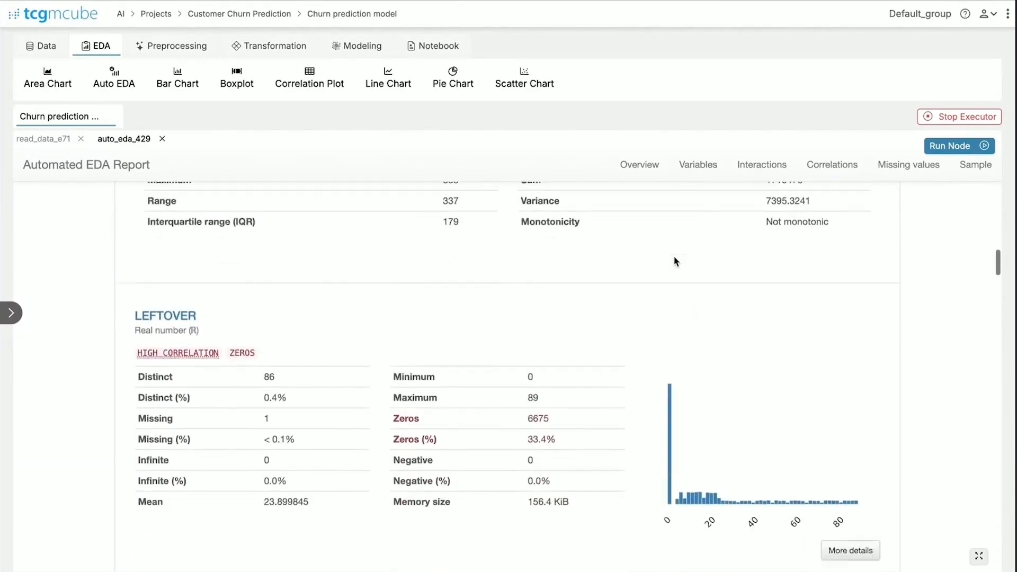
scroll(673, 256, down, 20)
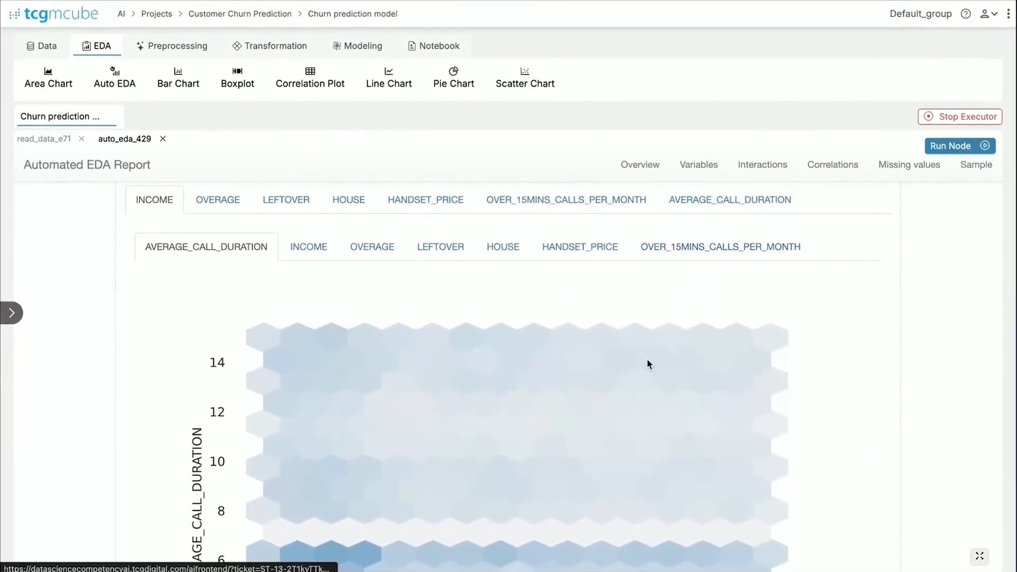
Step: Show the OVERAGE interactions plot in the report and examine the correlation heatmap down to the start of the Missing values section
scroll(647, 363, up, 2)
click(215, 271)
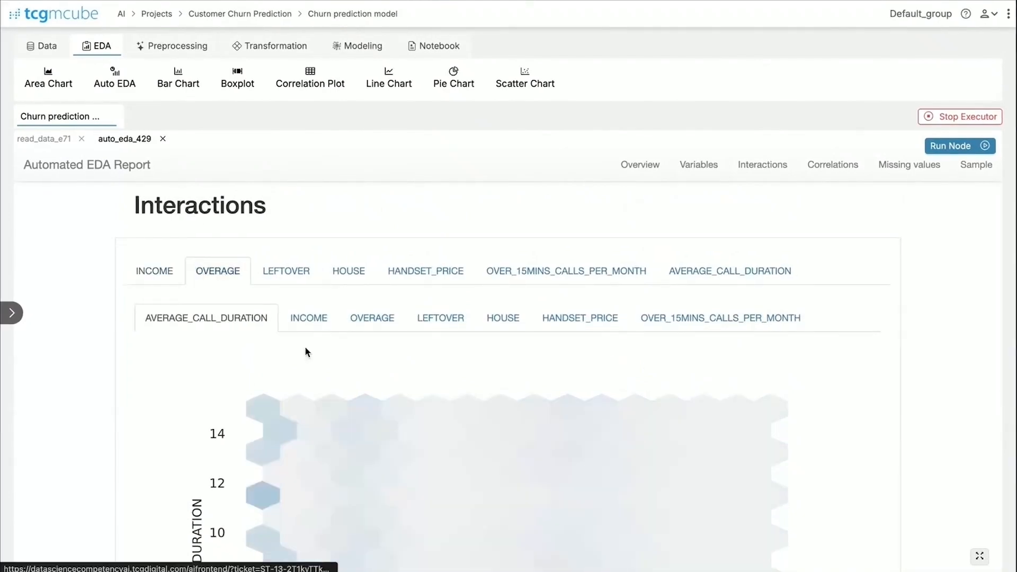
scroll(306, 350, down, 7)
scroll(304, 345, down, 7)
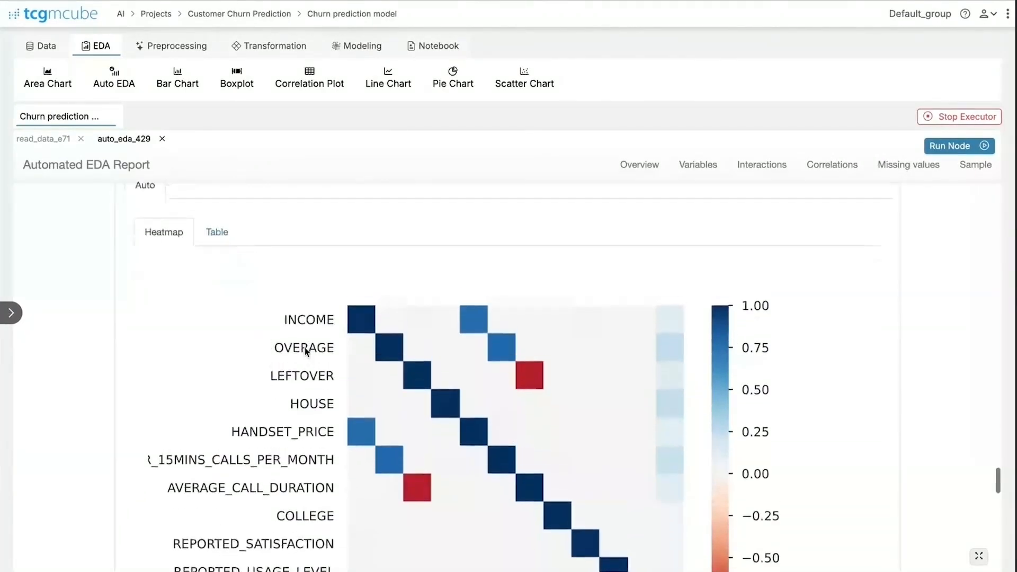
scroll(304, 345, up, 2)
scroll(305, 351, down, 4)
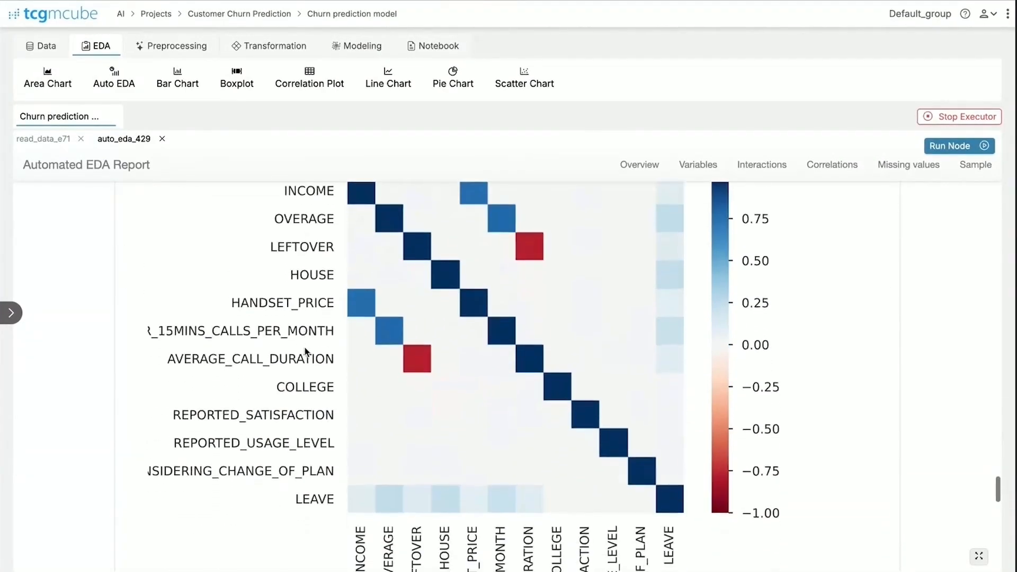
scroll(260, 377, up, 1)
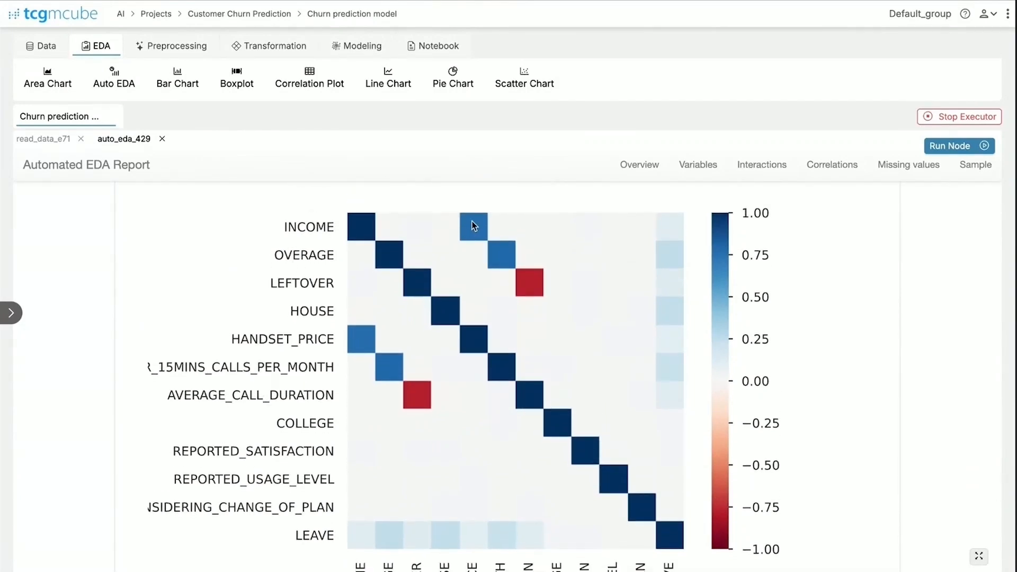
scroll(475, 226, down, 1)
scroll(483, 416, down, 1)
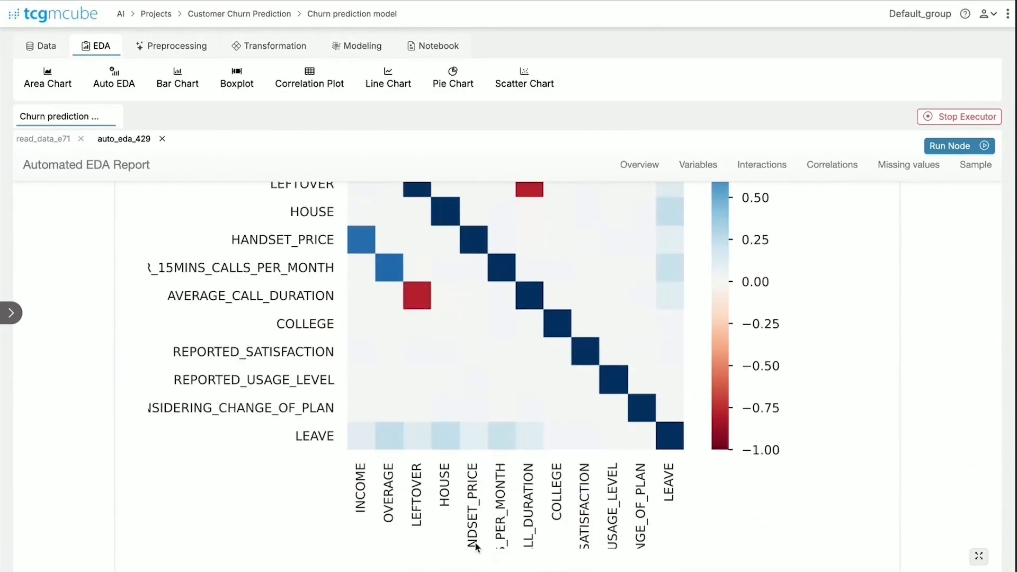
scroll(475, 545, down, 1)
scroll(498, 493, down, 2)
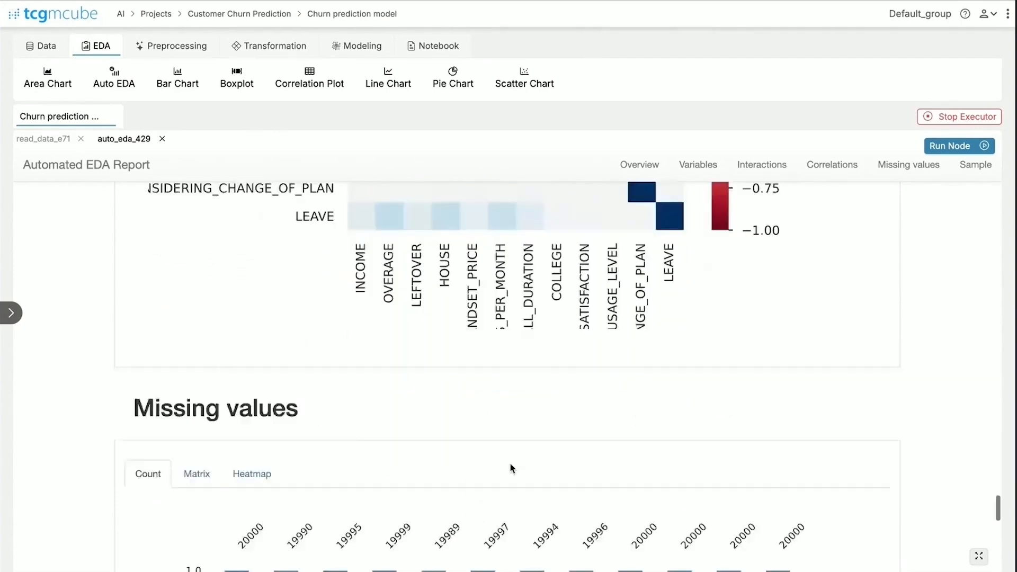
Step: Jump to the report's Missing values section to check the per-column counts, and go back to its Overview
scroll(508, 470, up, 12)
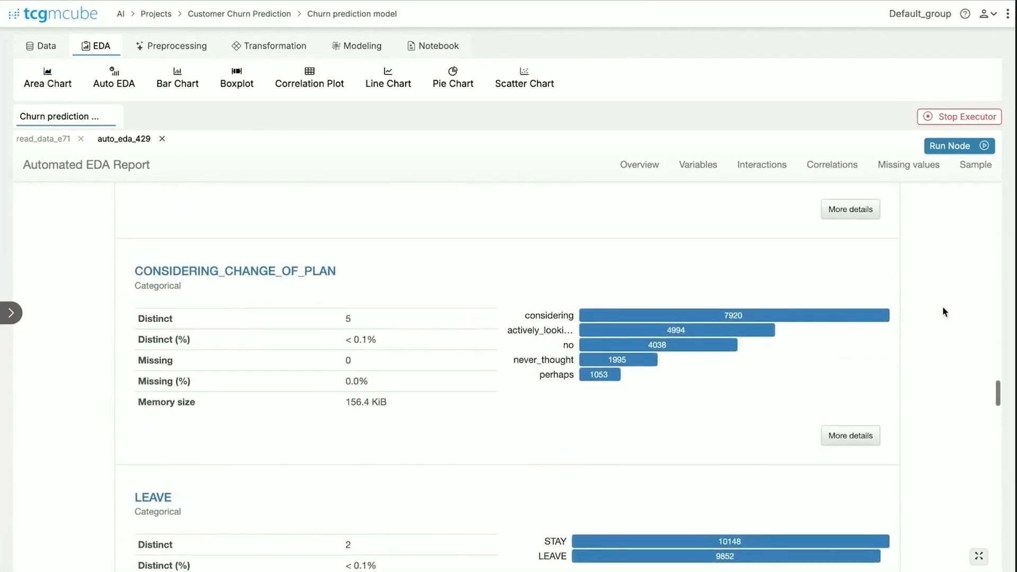
click(914, 168)
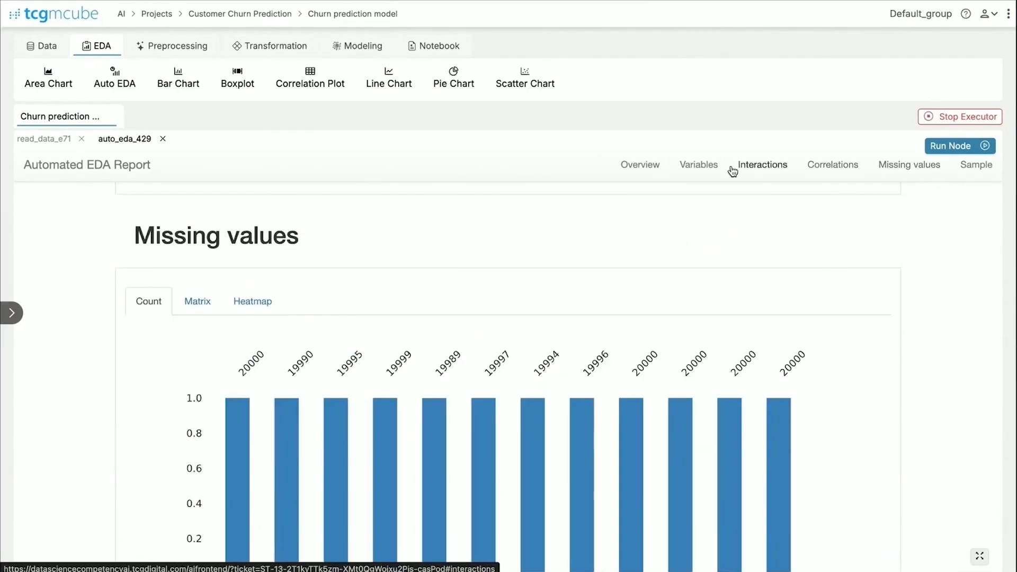
click(640, 166)
scroll(377, 359, down, 1)
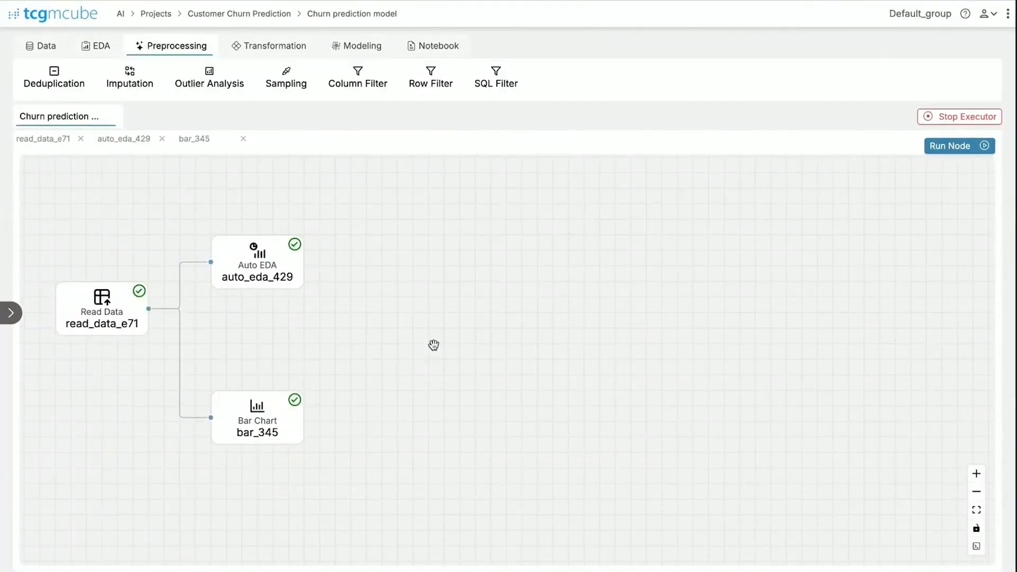
Step: Review the Bar Chart node's data configuration, view its resulting chart, and return to the workflow canvas
click(94, 46)
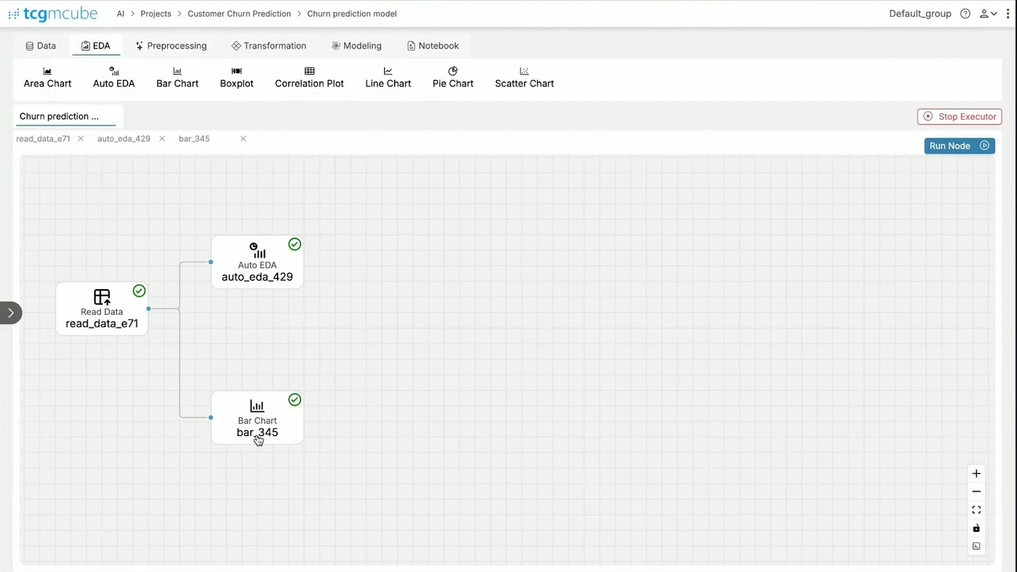
click(272, 429)
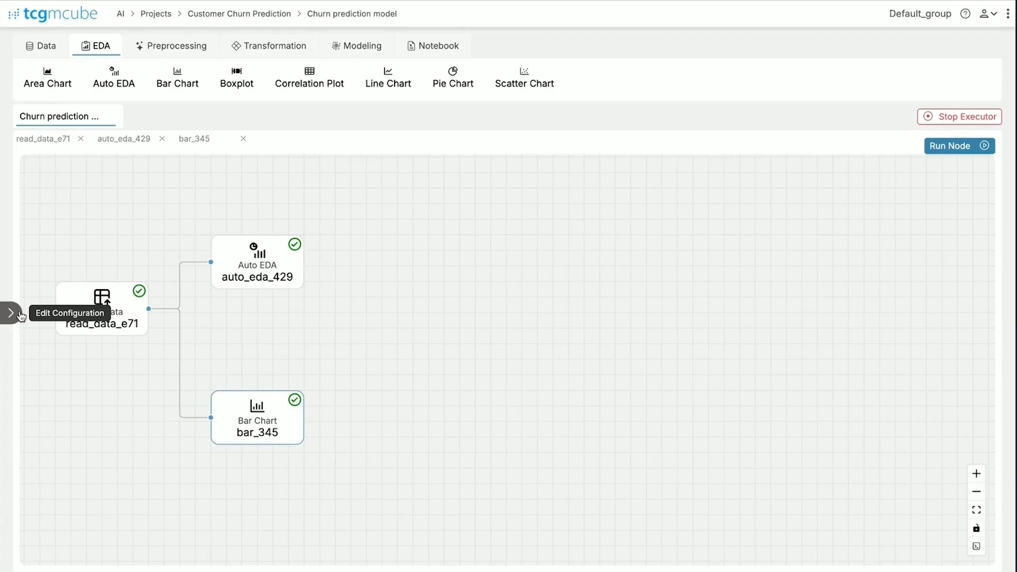
click(21, 317)
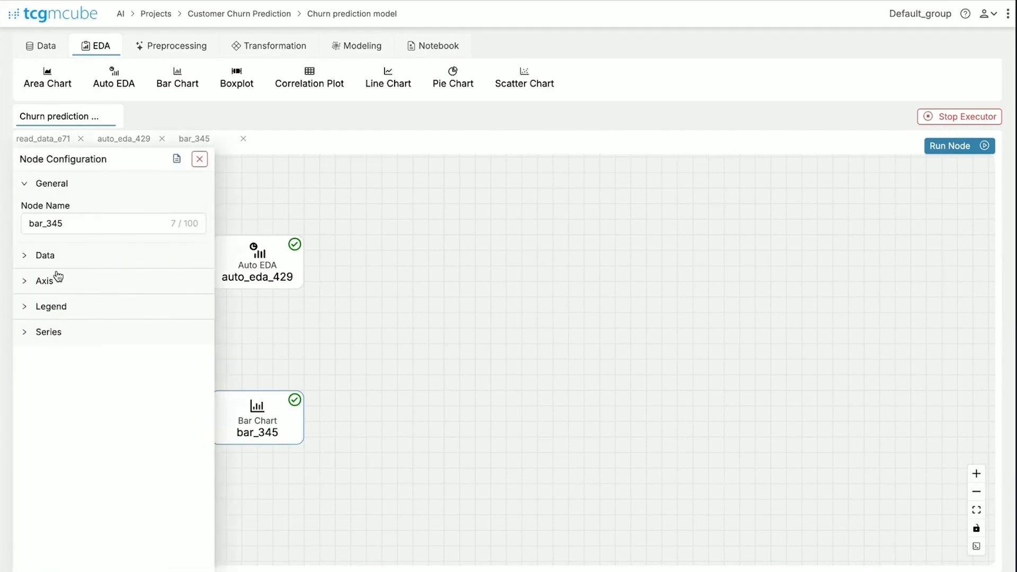
click(54, 264)
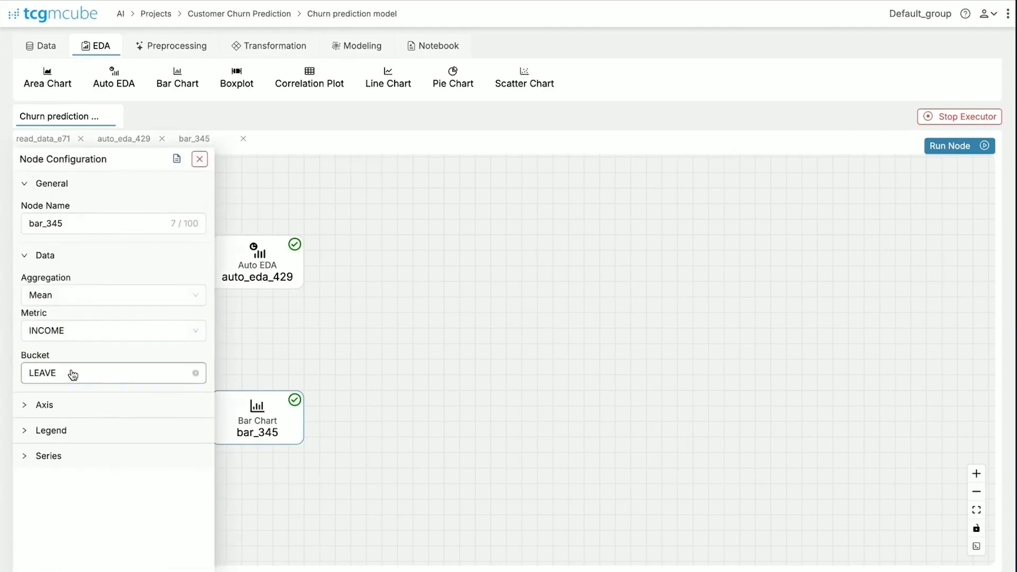
click(202, 159)
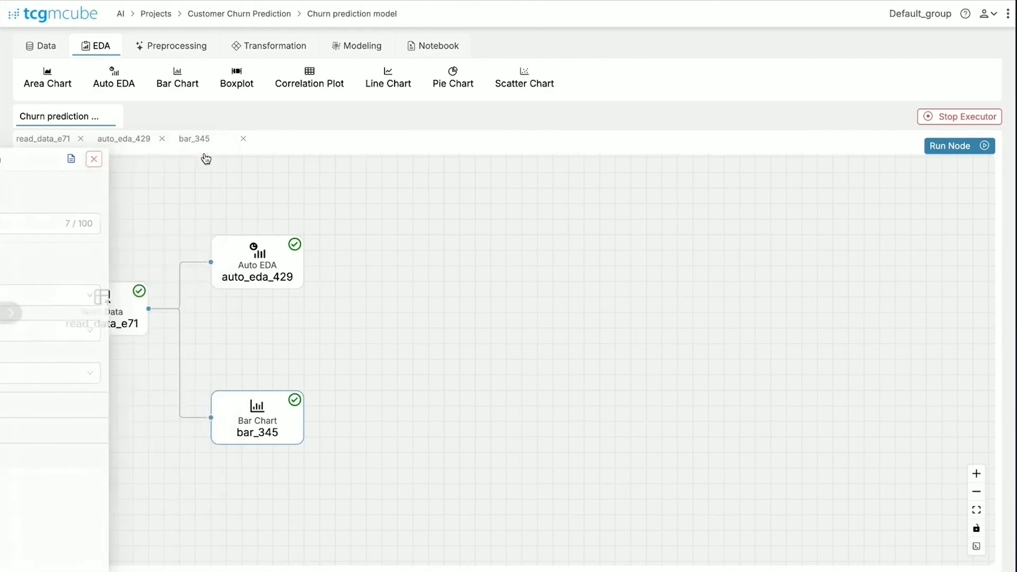
click(268, 435)
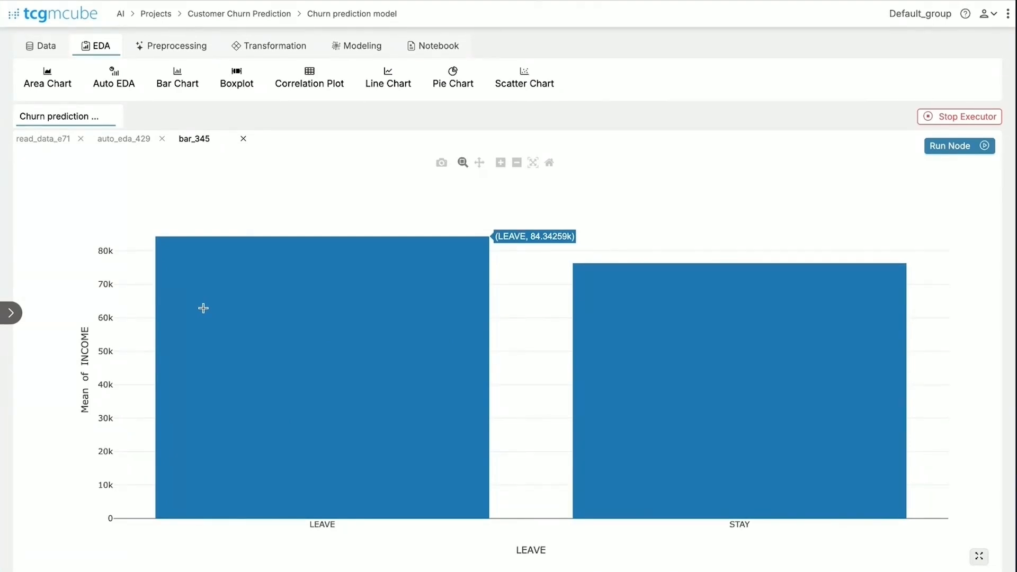
click(83, 117)
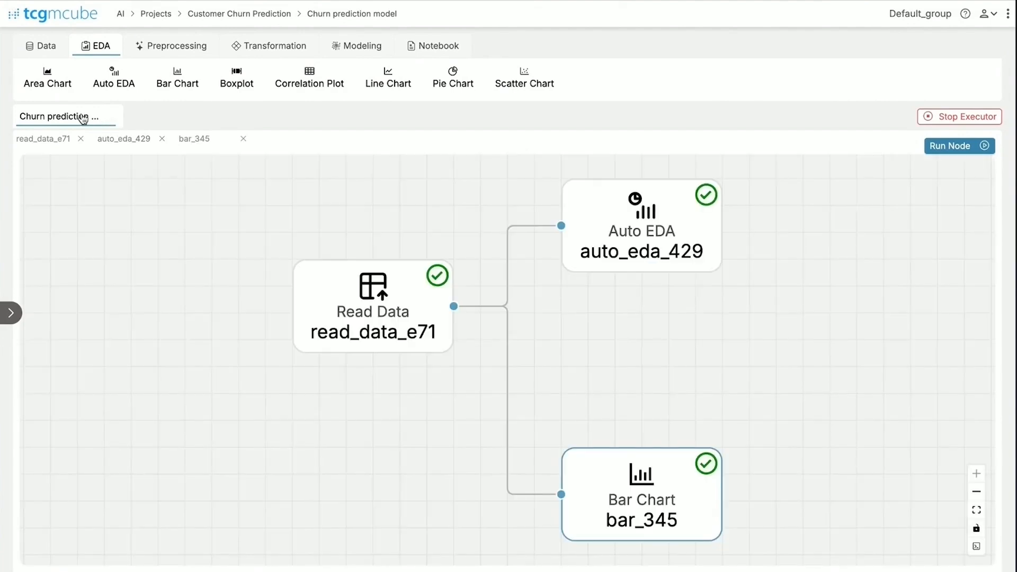
Step: Add an Imputation preprocessing node beyond the Auto EDA and Bar Chart nodes and connect Read Data's output to it
double_click(977, 492)
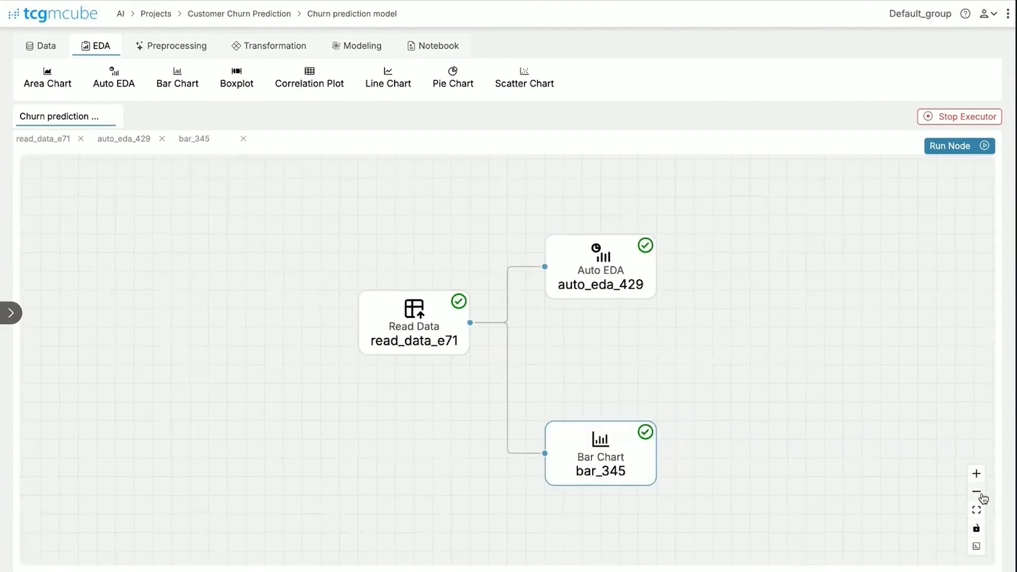
click(977, 492)
drag(609, 339, 271, 313)
click(170, 48)
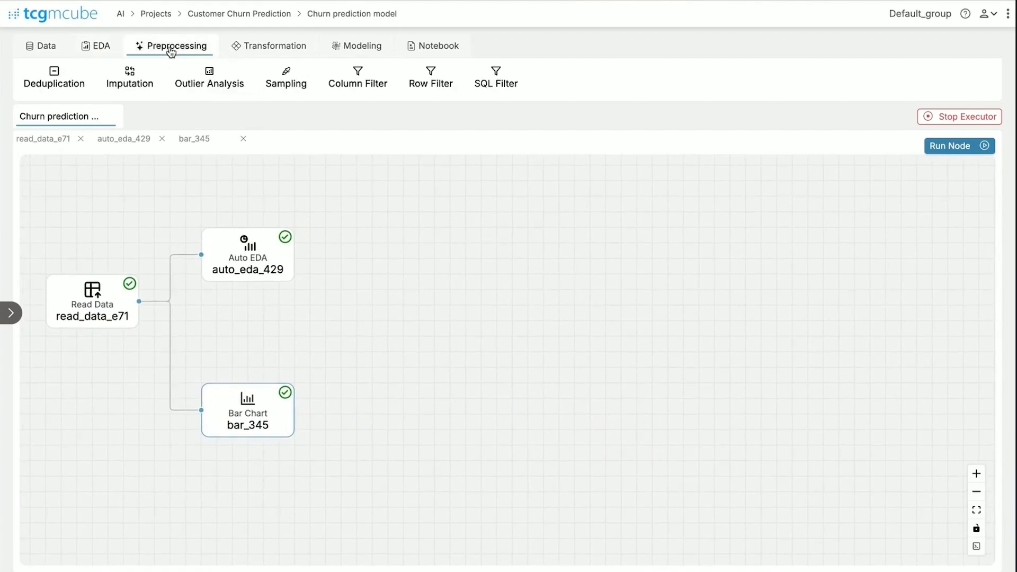
drag(155, 82, 353, 319)
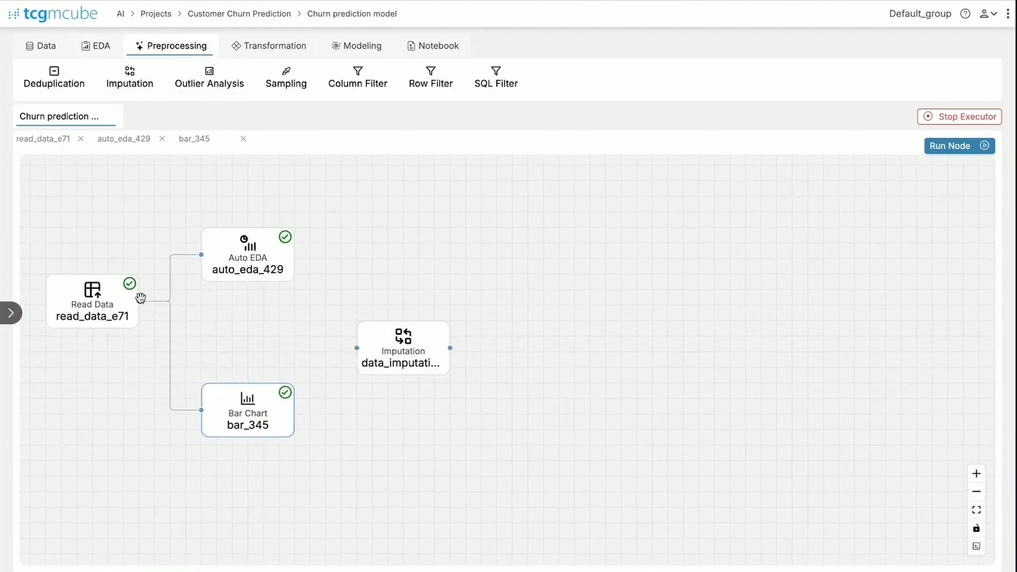
drag(139, 301, 345, 320)
Step: Open the Imputation node's configuration and select all columns for imputation
double_click(344, 319)
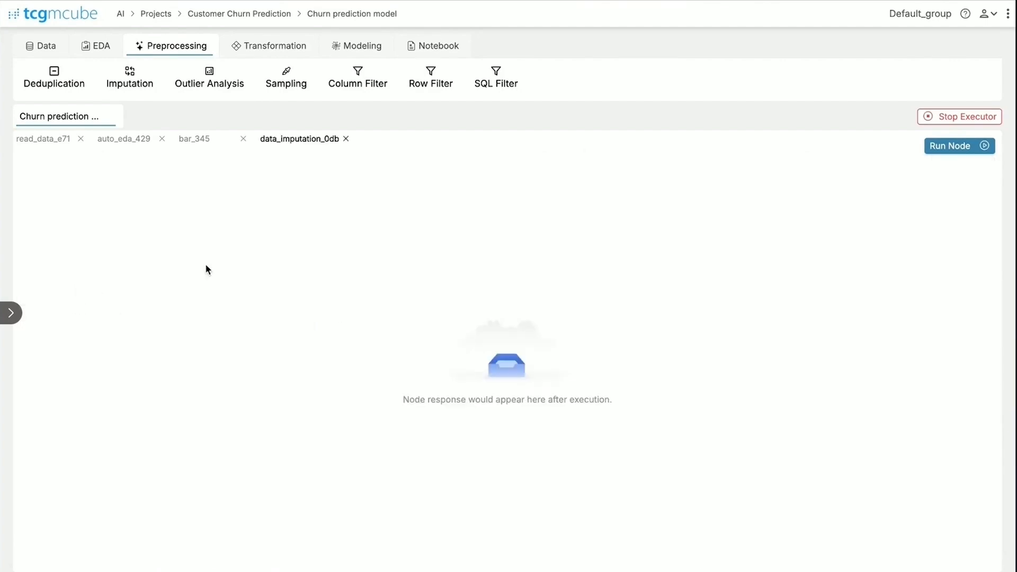
click(99, 115)
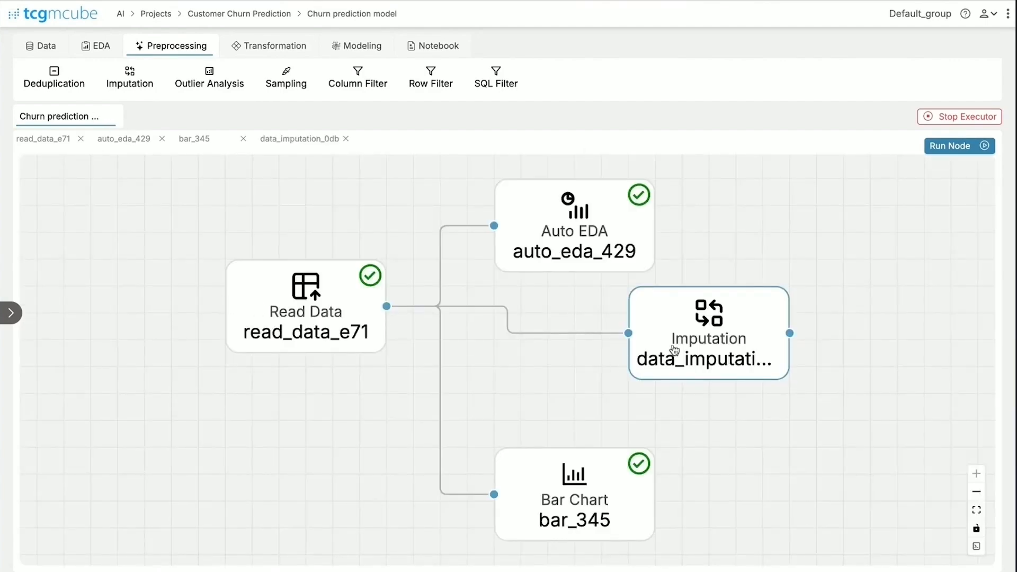
click(11, 313)
click(51, 281)
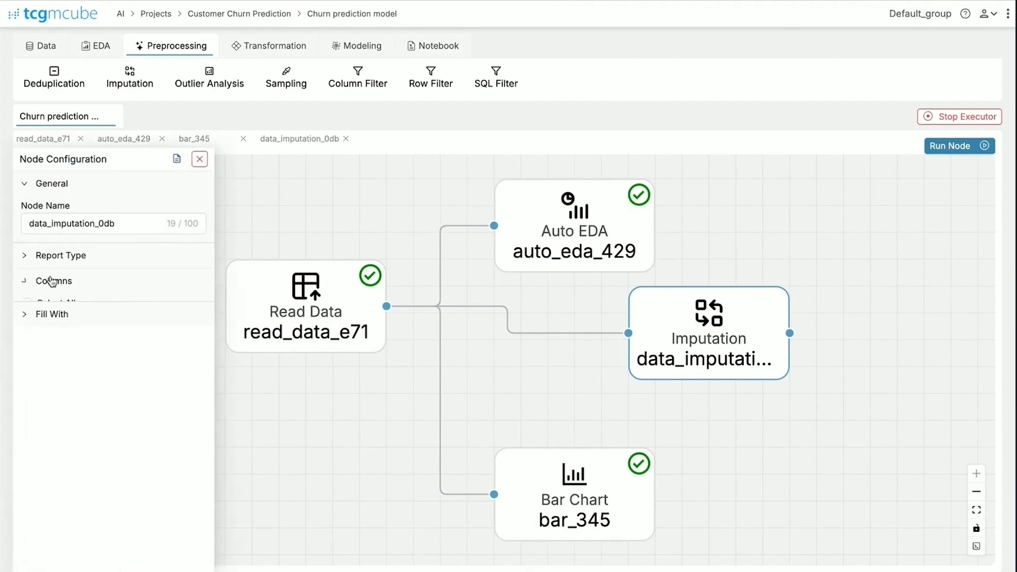
click(53, 305)
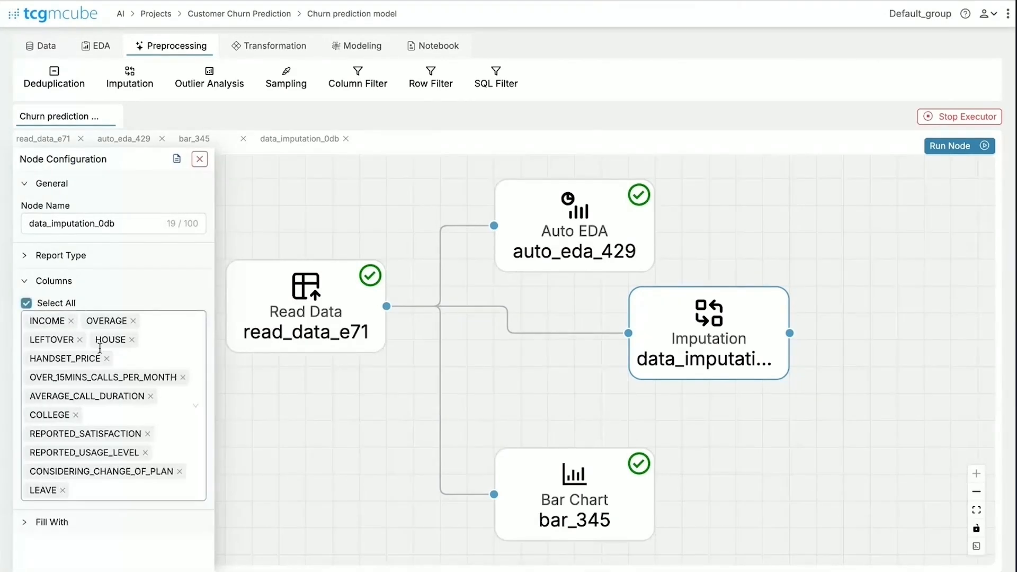
Step: Exclude COLLEGE, REPORTED_SATISFACTION, REPORTED_USAGE_LEVEL, CONSIDERING_CHANGE_OF_PLAN and LEAVE from the imputed columns and run the Imputation node
click(76, 416)
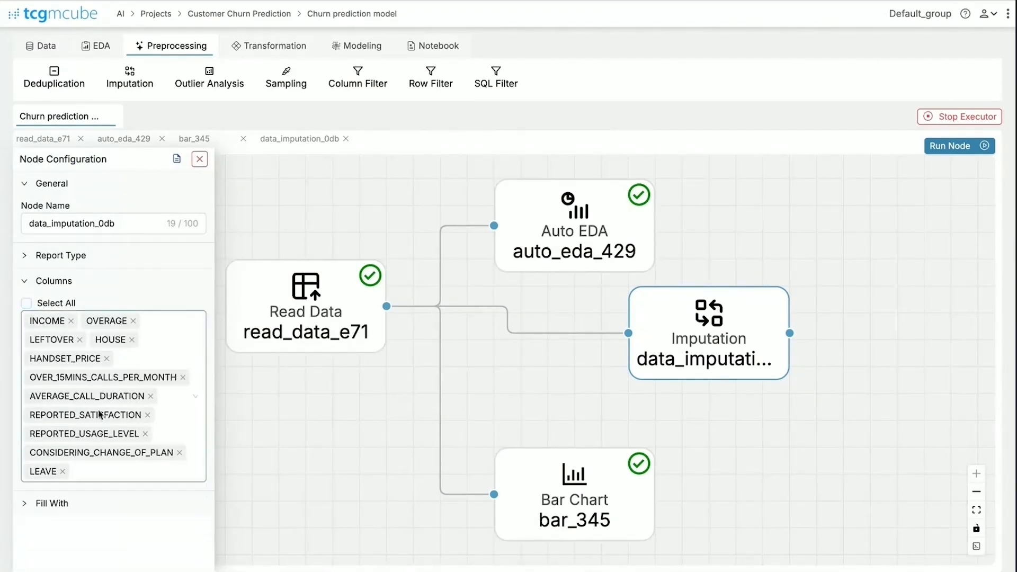
click(147, 416)
click(145, 416)
click(179, 416)
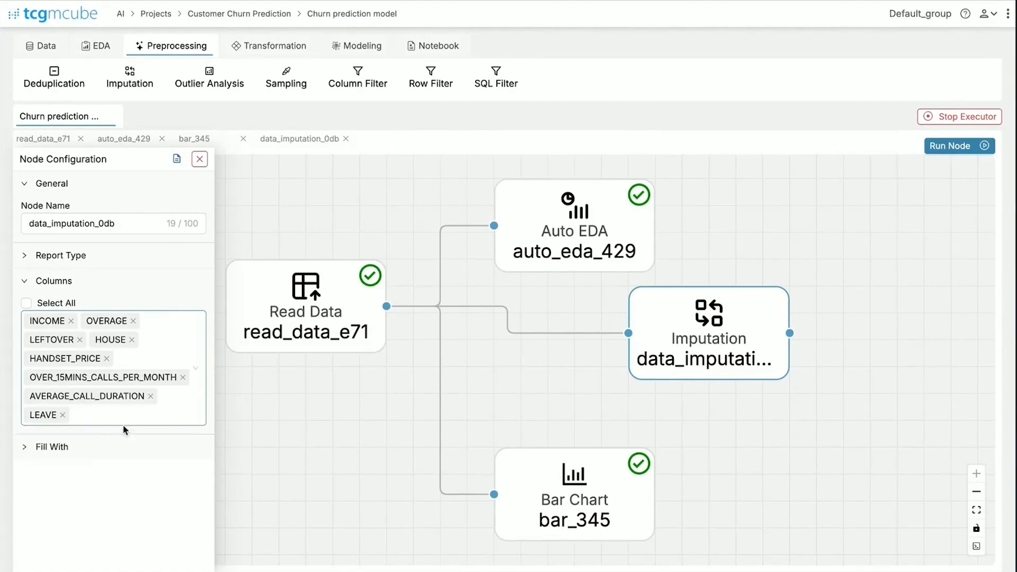
click(63, 416)
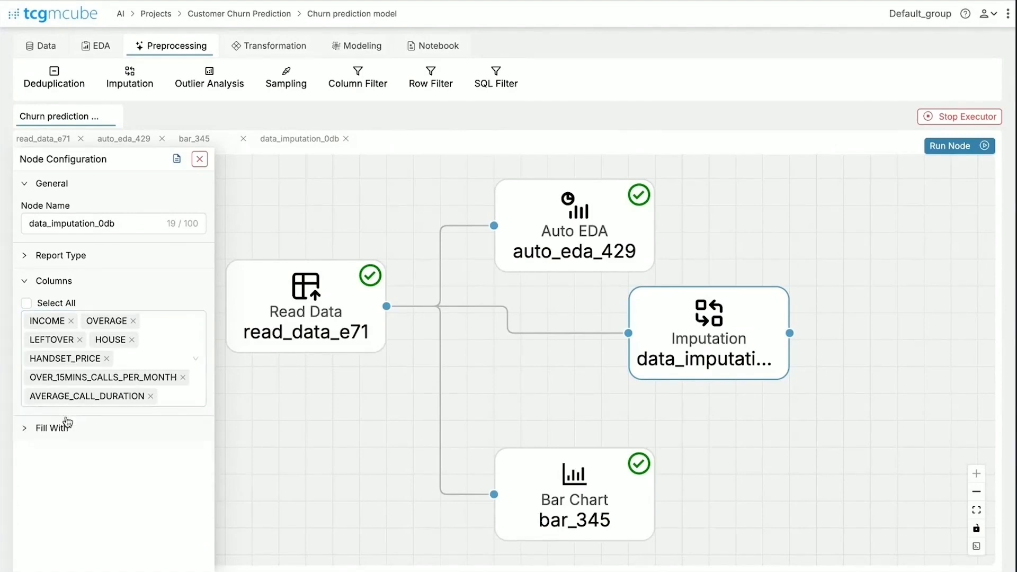
click(946, 143)
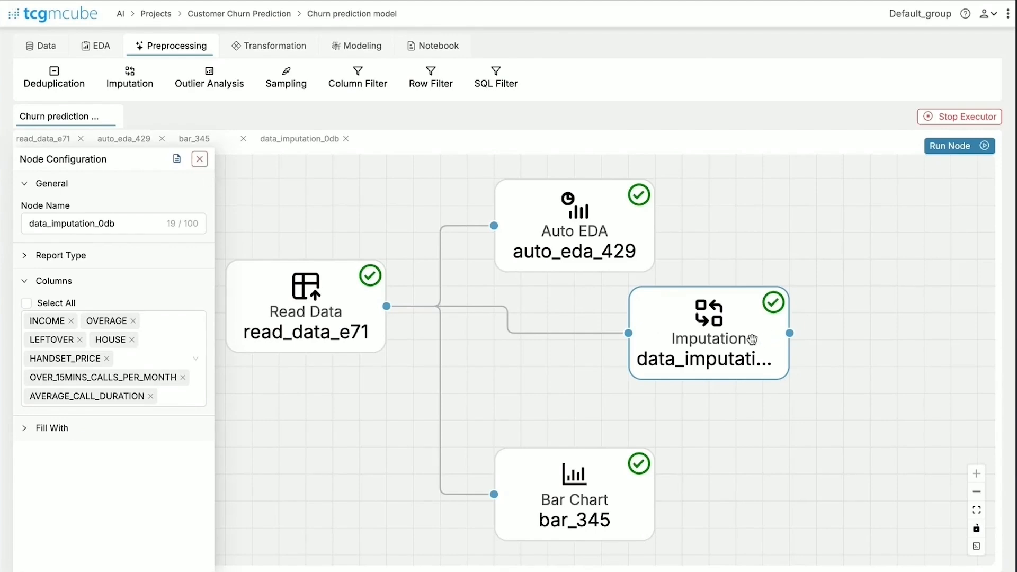
drag(752, 340, 656, 356)
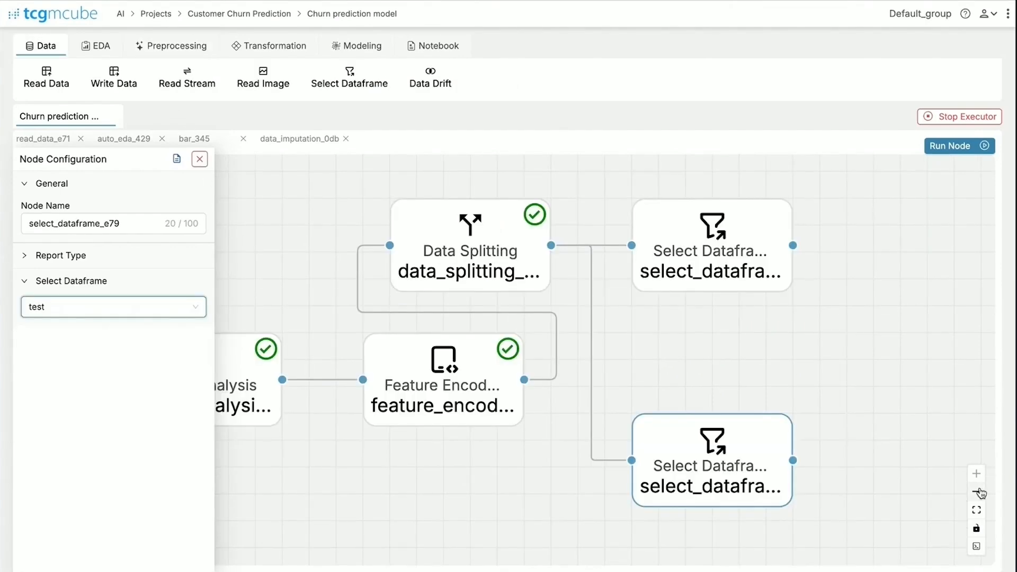
Step: Add a Classification modeling node to the workflow and feed it from the upper Select Dataframe node
click(978, 491)
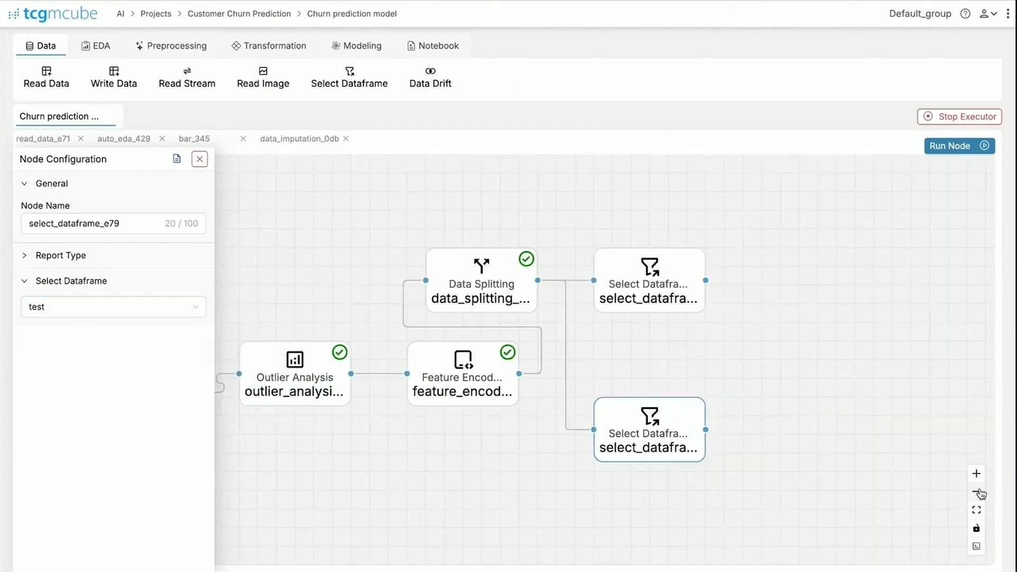
click(978, 491)
click(978, 492)
click(357, 52)
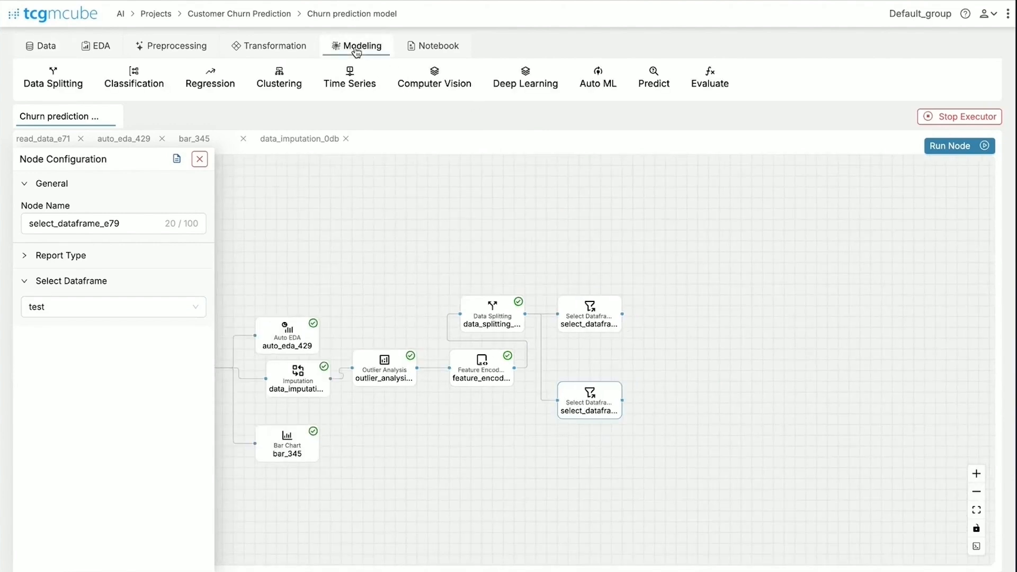
drag(139, 77, 717, 239)
click(763, 266)
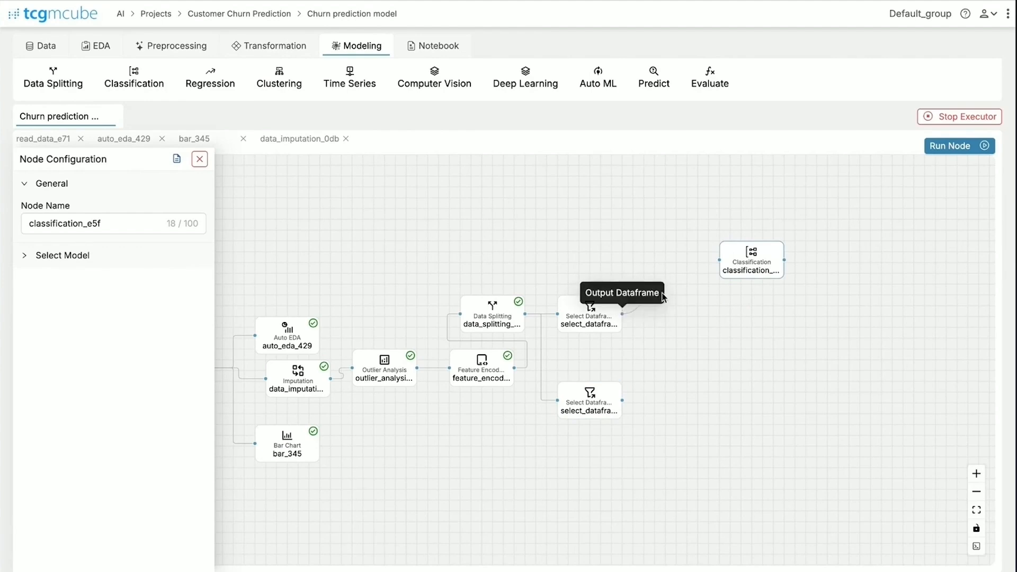
drag(663, 297, 737, 268)
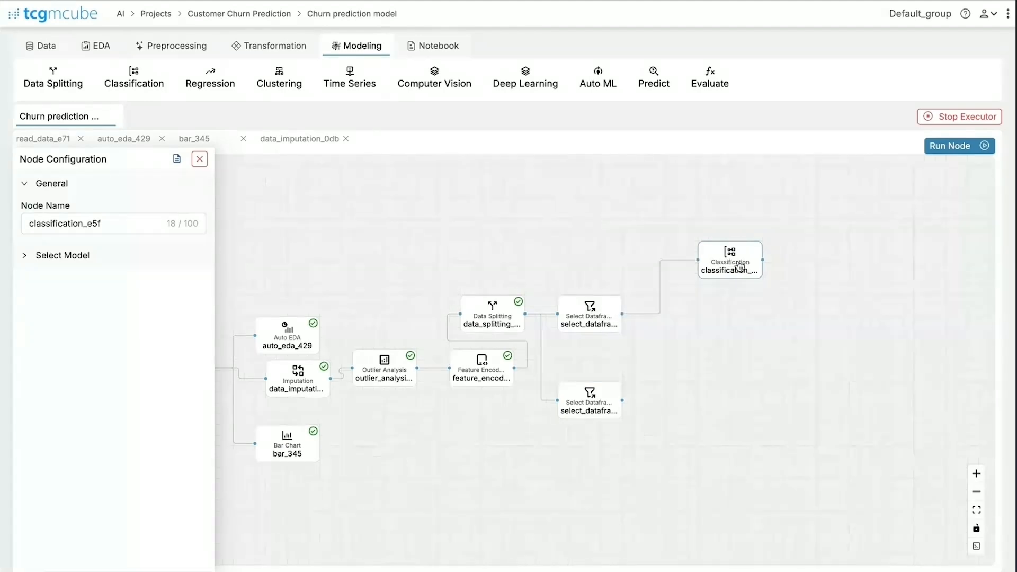
Step: Set the Classification node's model to Decision Tree Classifier
click(74, 257)
click(119, 286)
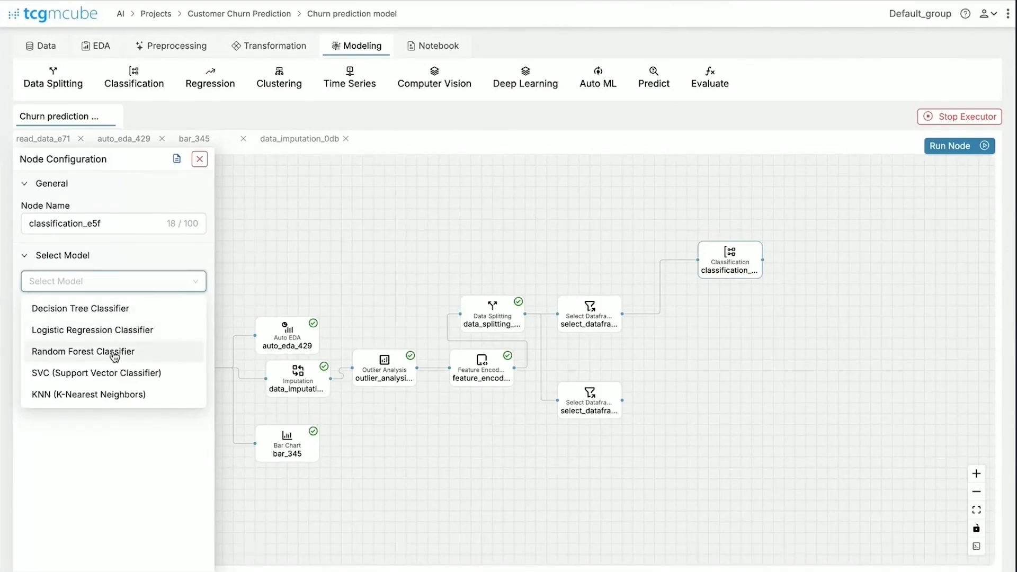
click(115, 313)
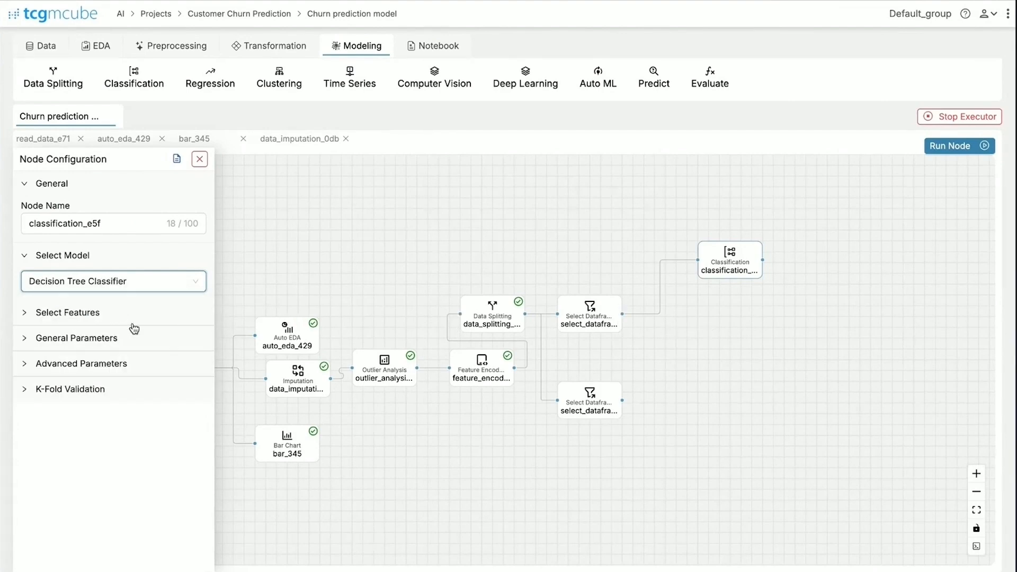
Step: Set LEAVE as the target column of the Decision Tree Classification node
click(89, 314)
click(68, 340)
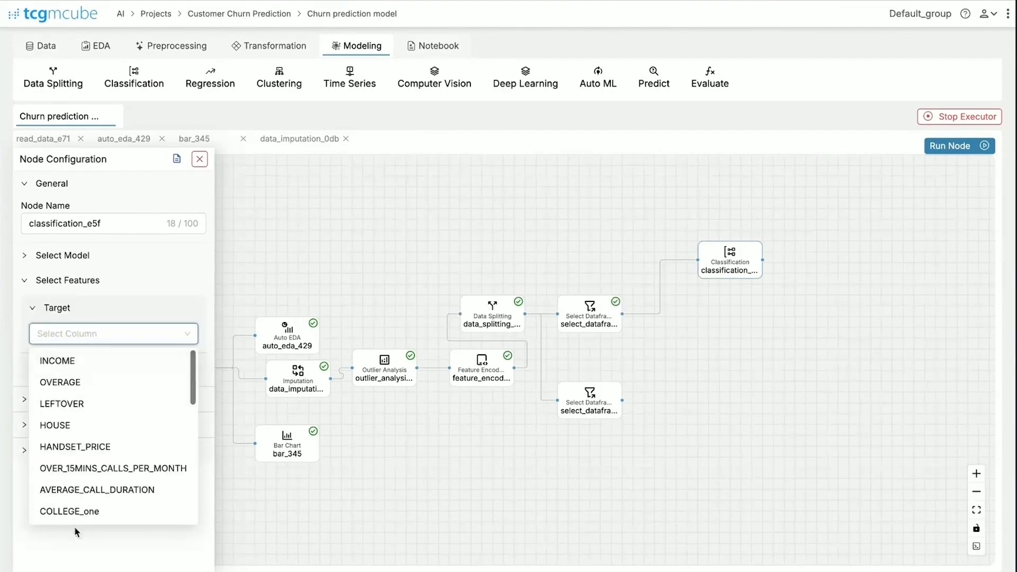
scroll(86, 503, down, 1)
scroll(85, 504, down, 3)
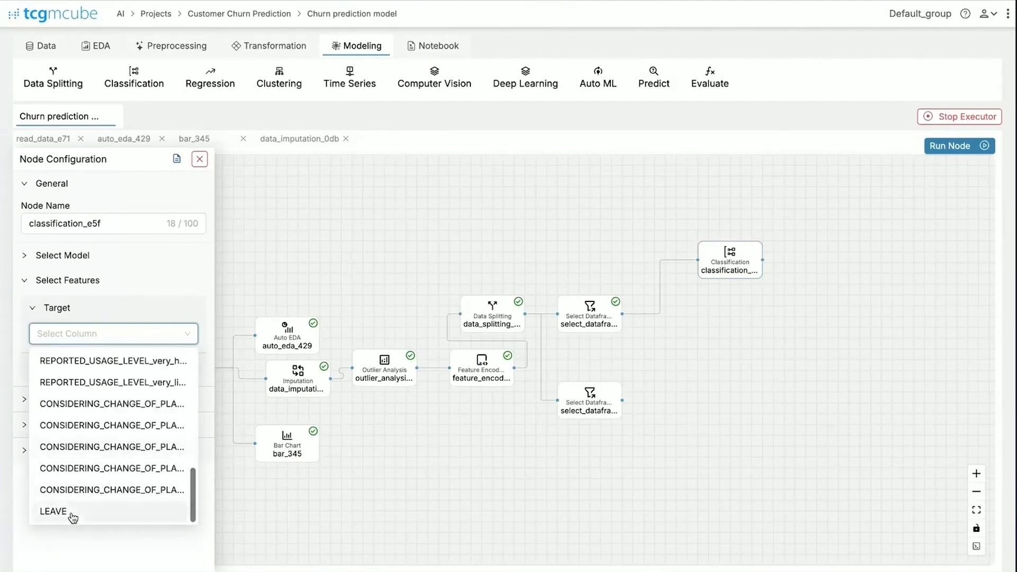
click(72, 513)
Step: Use all columns except LEAVE as the Classification node's input features and run the node
click(72, 378)
click(81, 405)
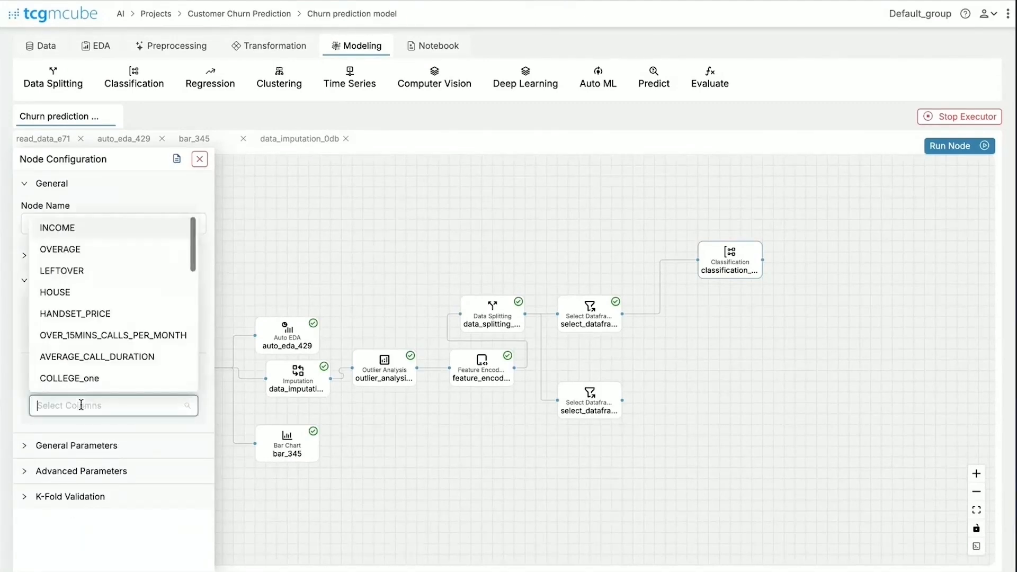
click(7, 377)
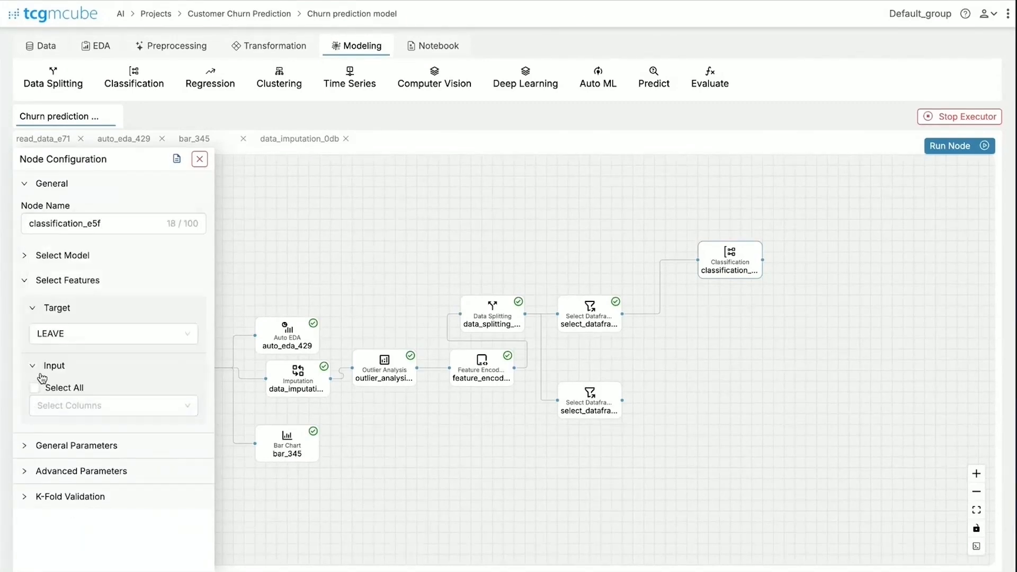
click(35, 387)
scroll(106, 392, down, 5)
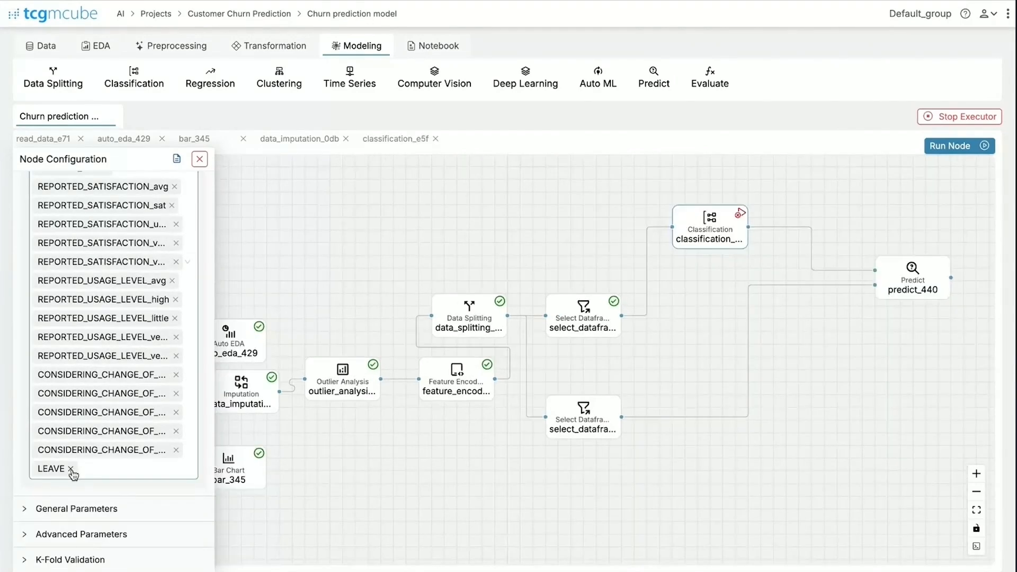
click(71, 469)
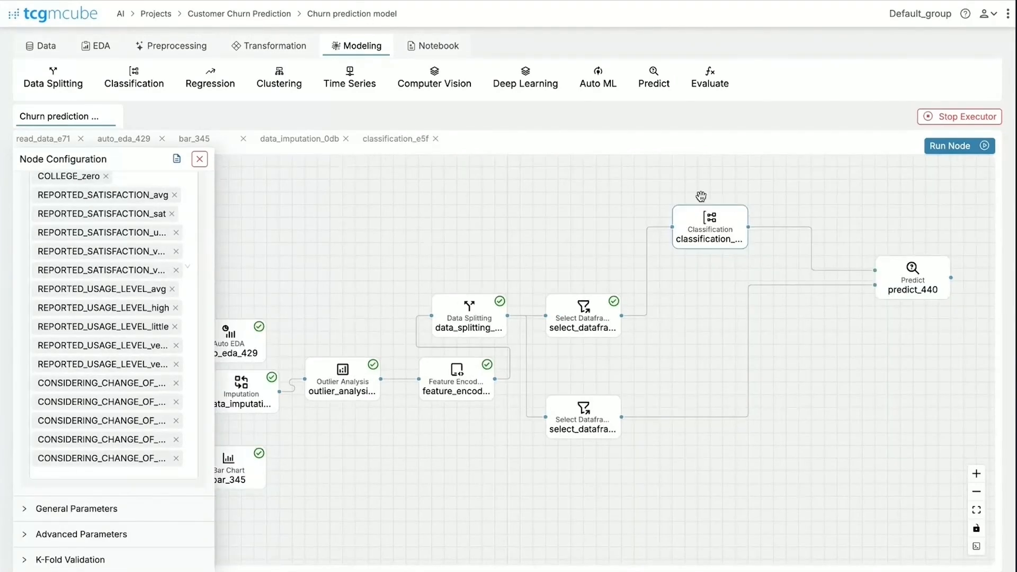
click(987, 148)
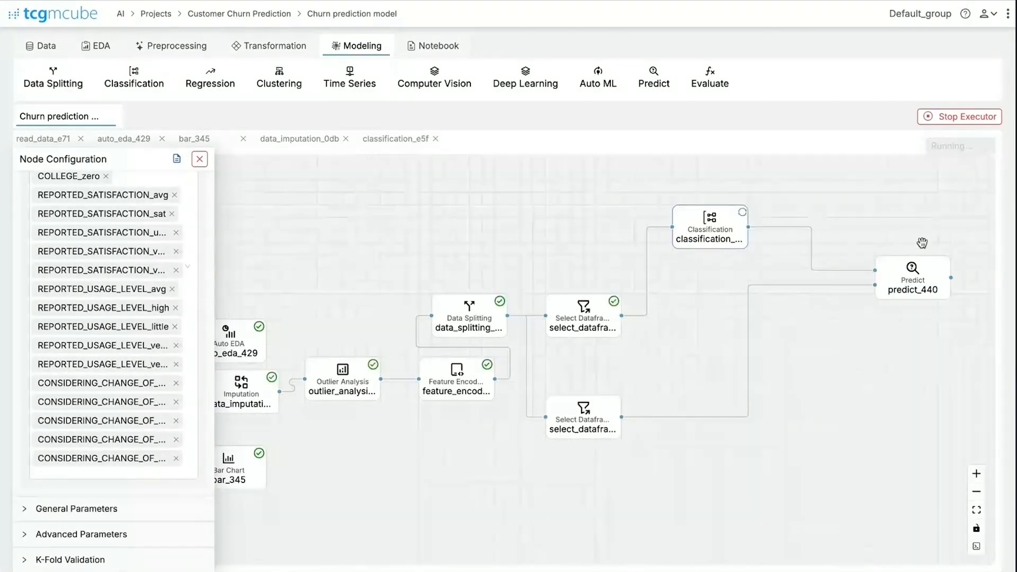
Step: Add an Evaluate node fed by the Predict node's output, and run the Predict node
drag(900, 277, 800, 256)
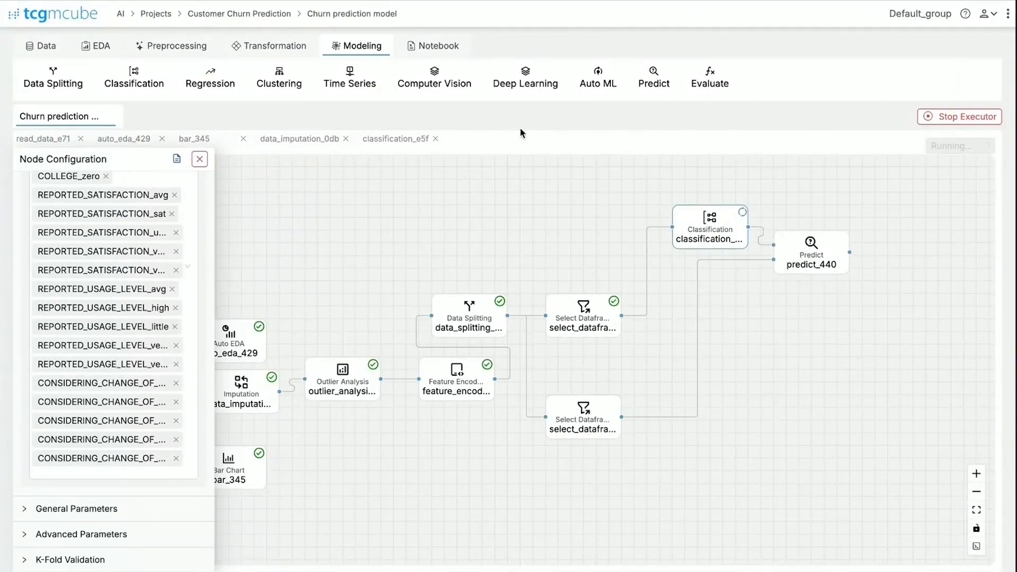
drag(798, 148, 933, 259)
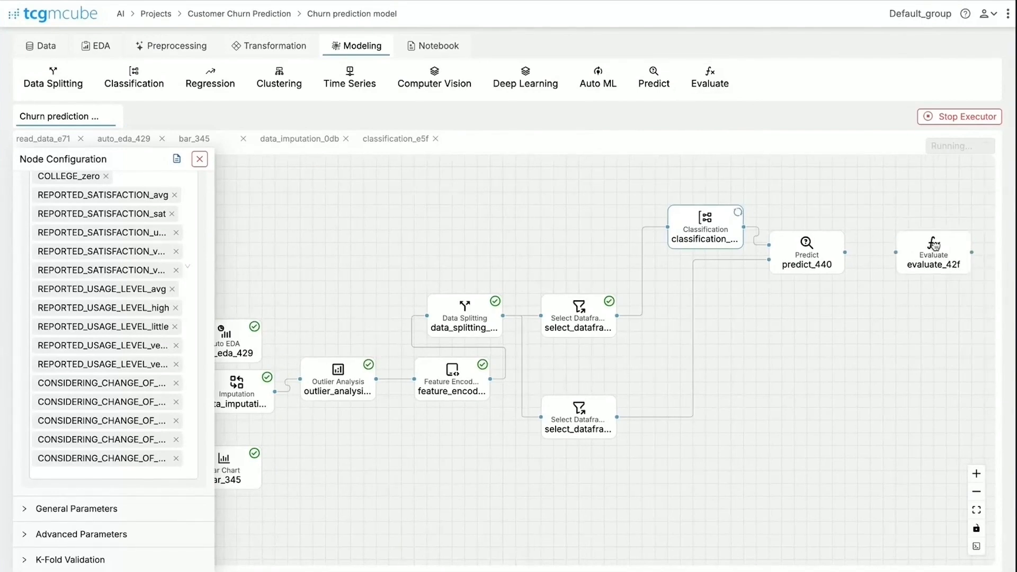
drag(845, 252, 896, 253)
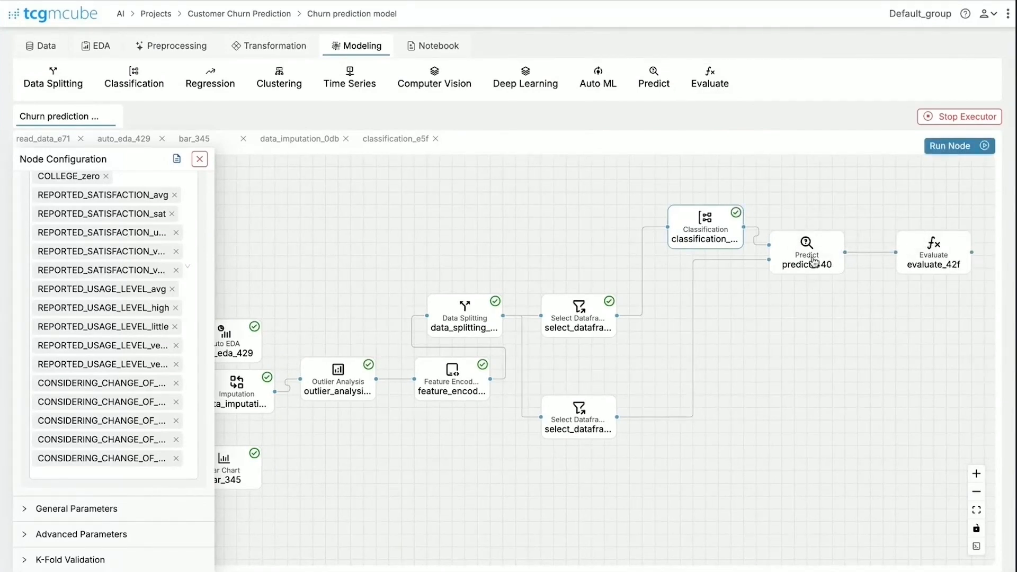
click(784, 243)
click(968, 152)
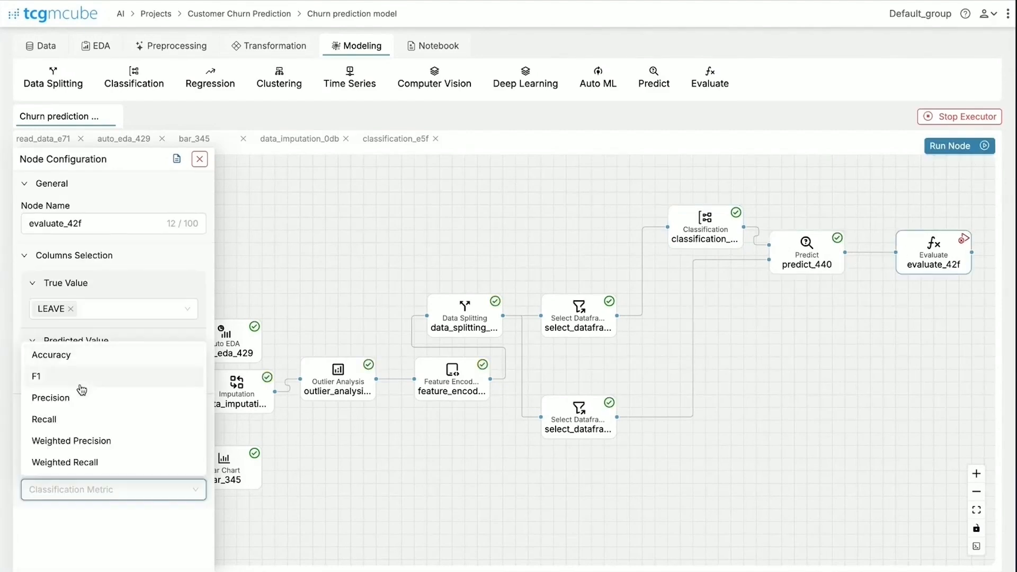
Step: Set the Evaluate node's classification metric to F1 and run the node
click(58, 375)
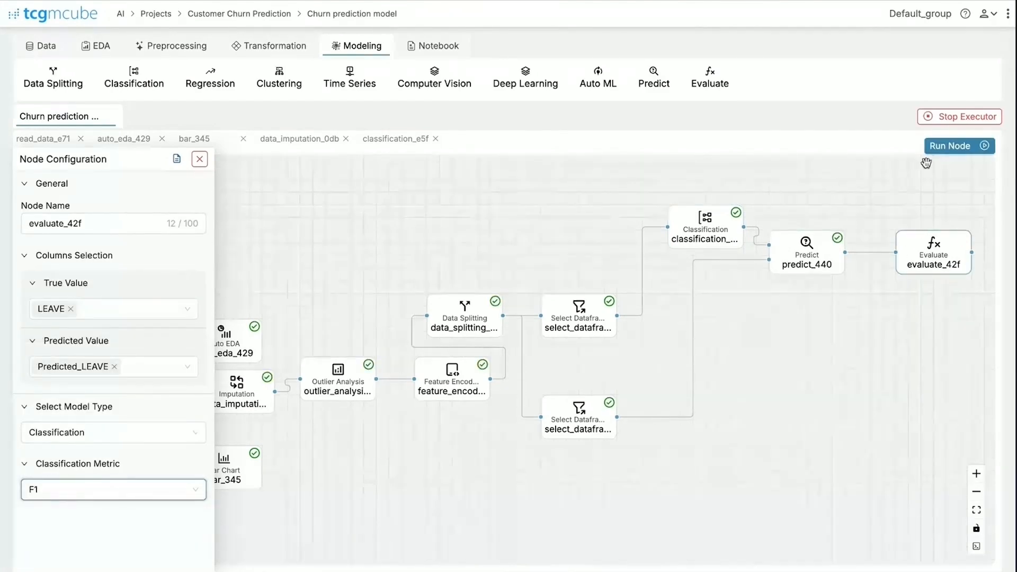
click(948, 153)
drag(926, 264, 924, 231)
Step: Examine the F1 result of the first Evaluate node and return to the workflow canvas
double_click(947, 218)
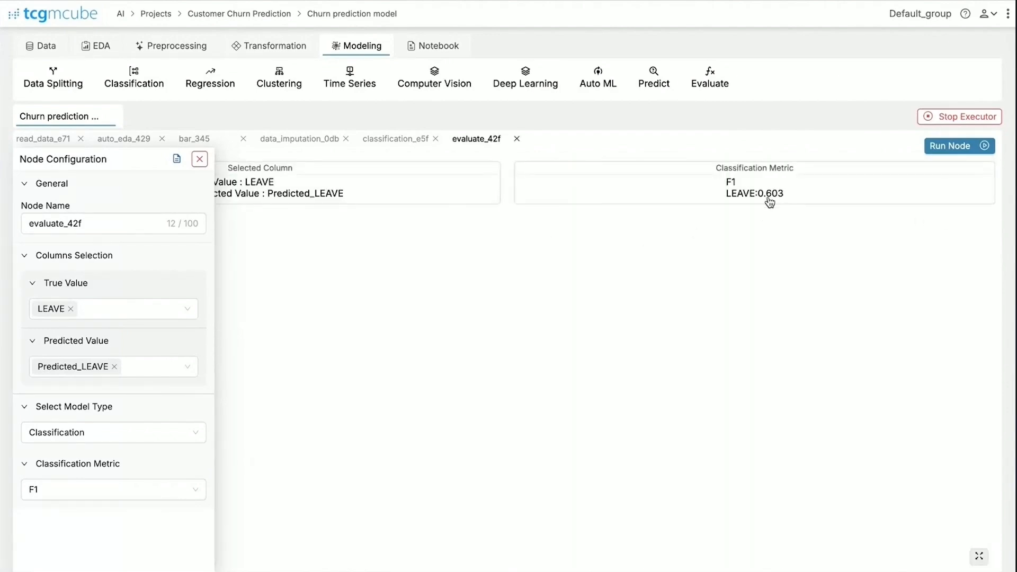
click(204, 159)
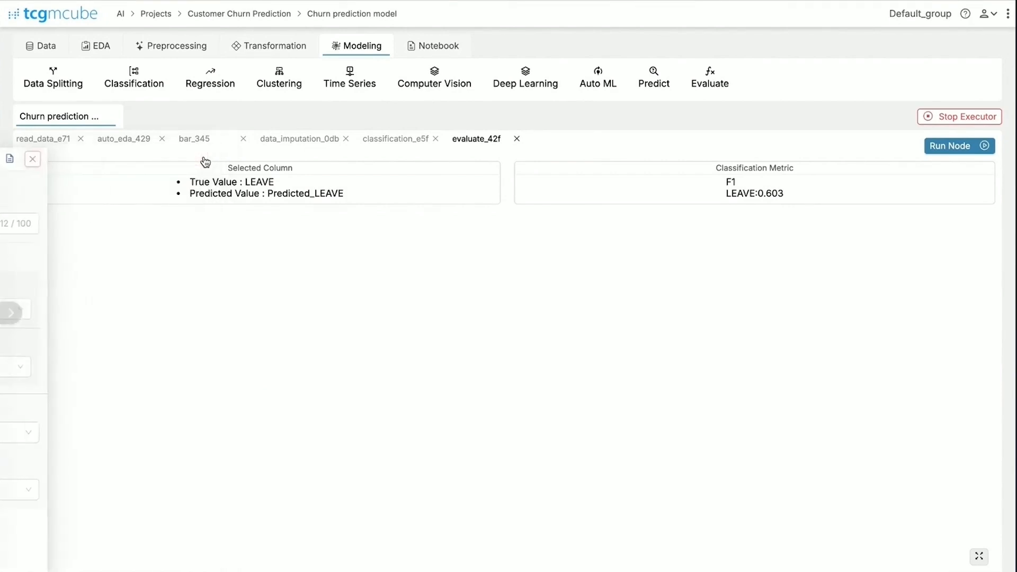
click(92, 114)
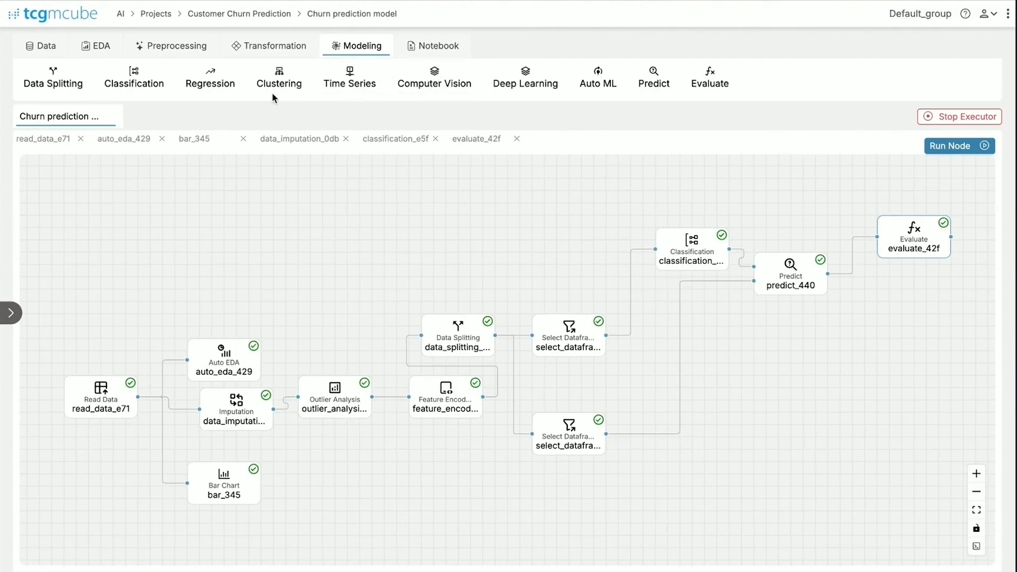
Step: Add a second Classification node below the first and feed it from the upper Select Dataframe node
drag(139, 78, 695, 330)
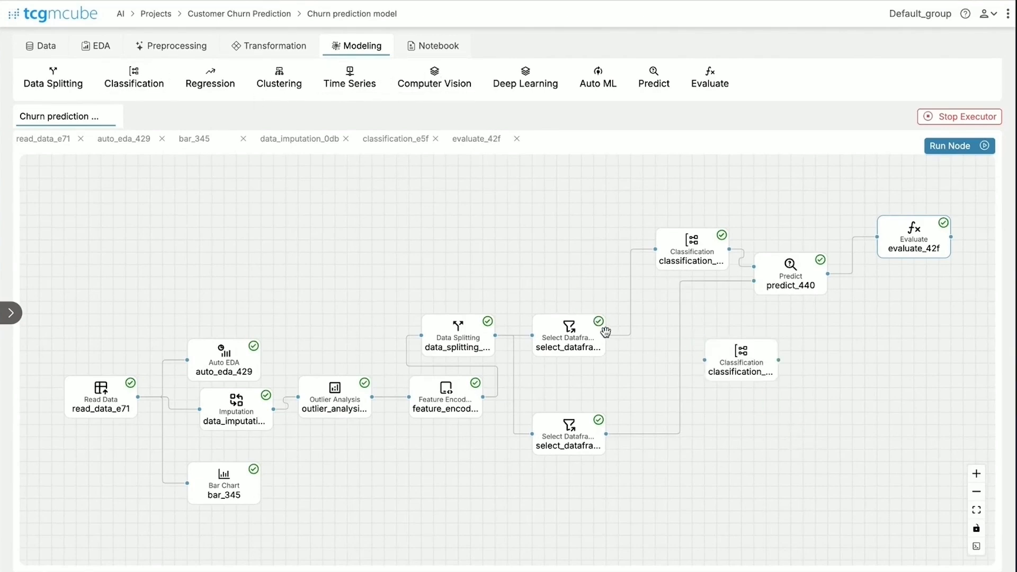
drag(606, 332, 687, 359)
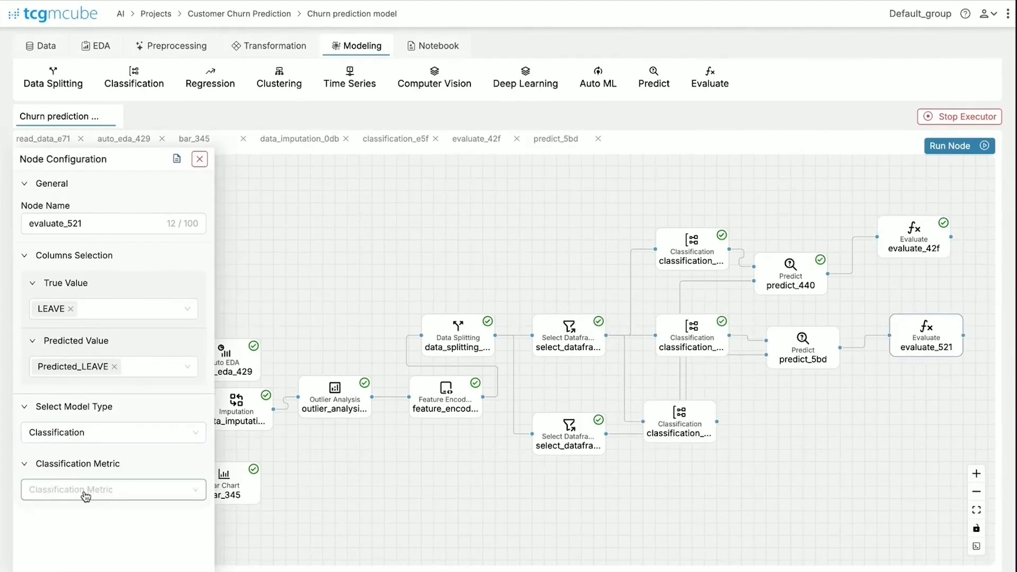
Step: Run the middle branch's Evaluate node with F1 as its classification metric and open its result
click(85, 496)
click(75, 379)
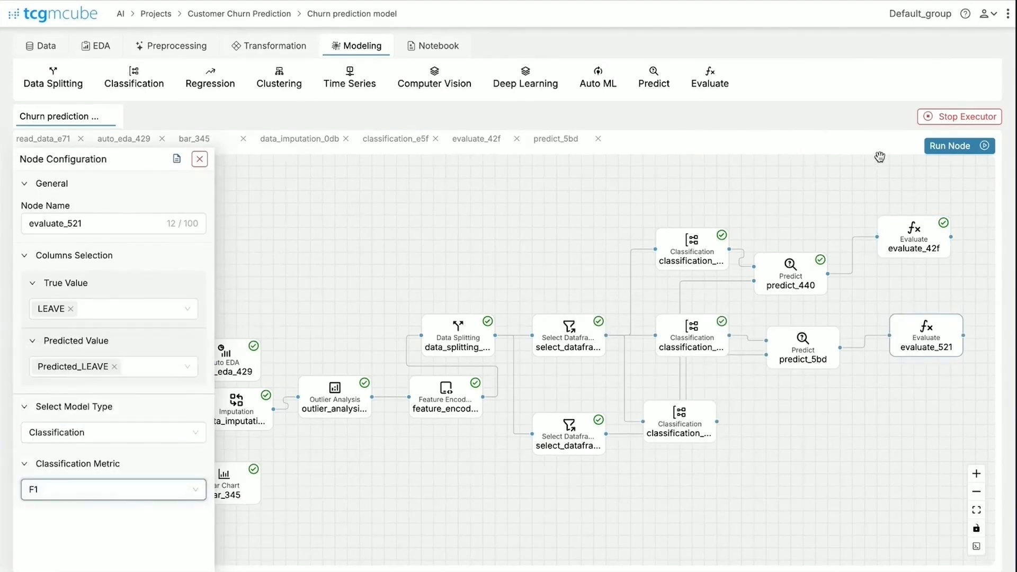
click(950, 146)
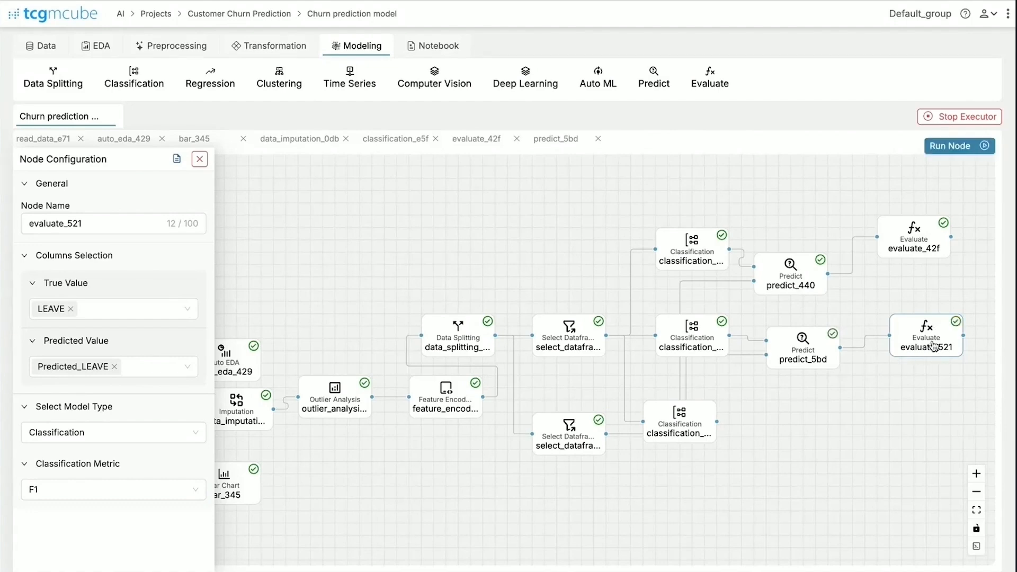
double_click(933, 345)
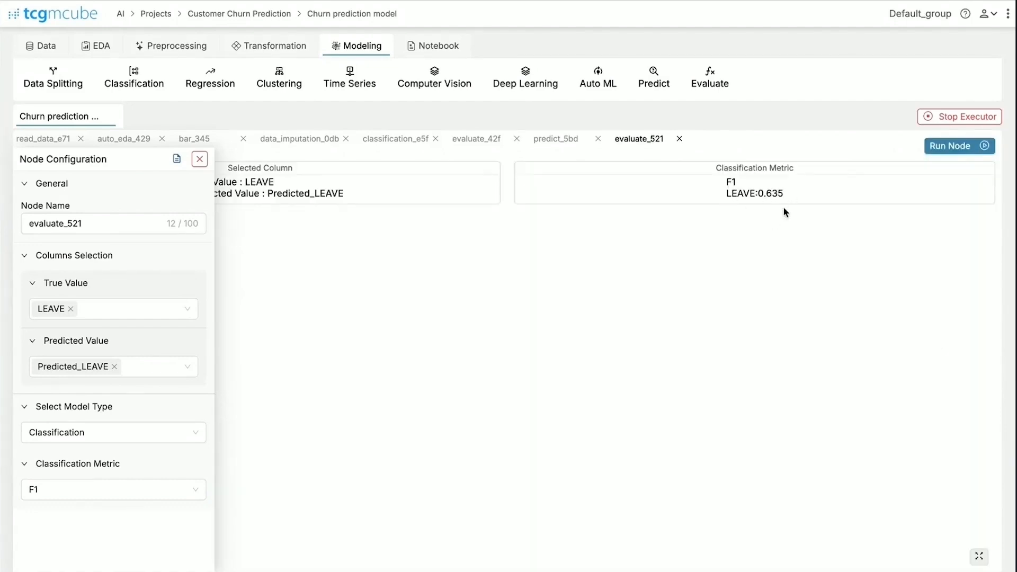
Step: Return to the workflow canvas and add a Predict node beside the lowest Classification node
click(93, 119)
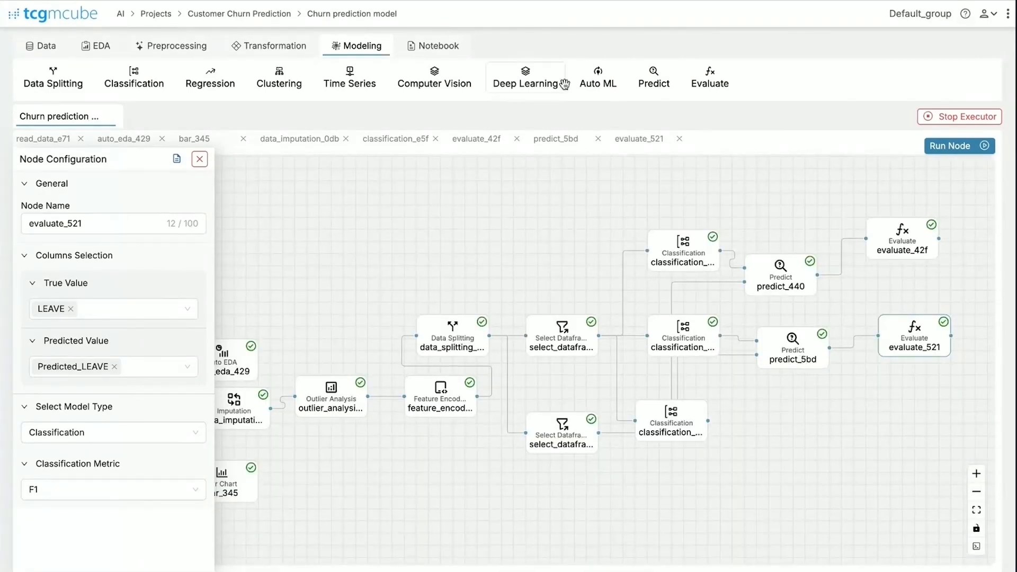
drag(657, 80, 793, 448)
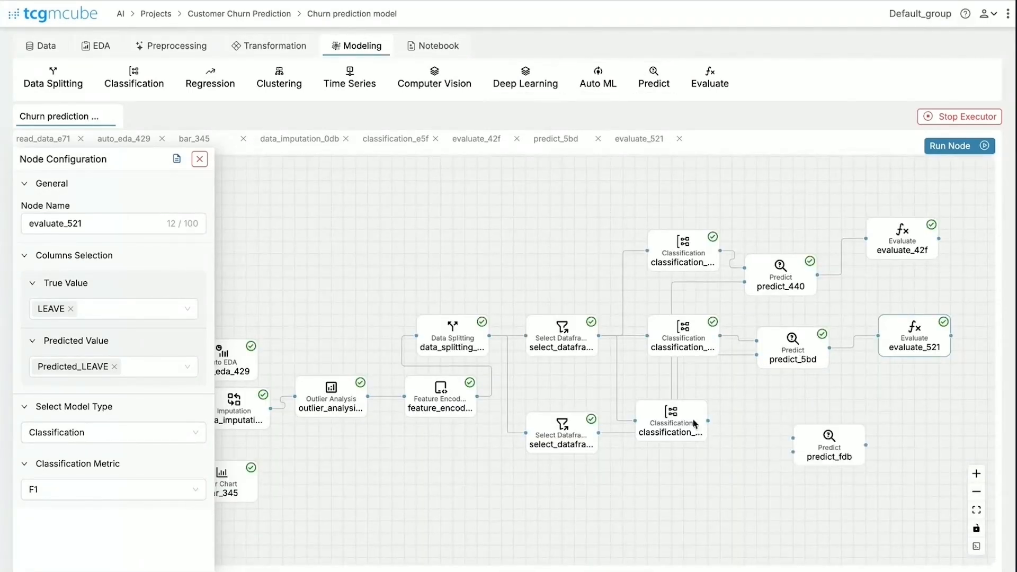
Step: Configure the lowest branch's Evaluate node with model type Classification and metric F1, and run it
click(89, 417)
click(91, 436)
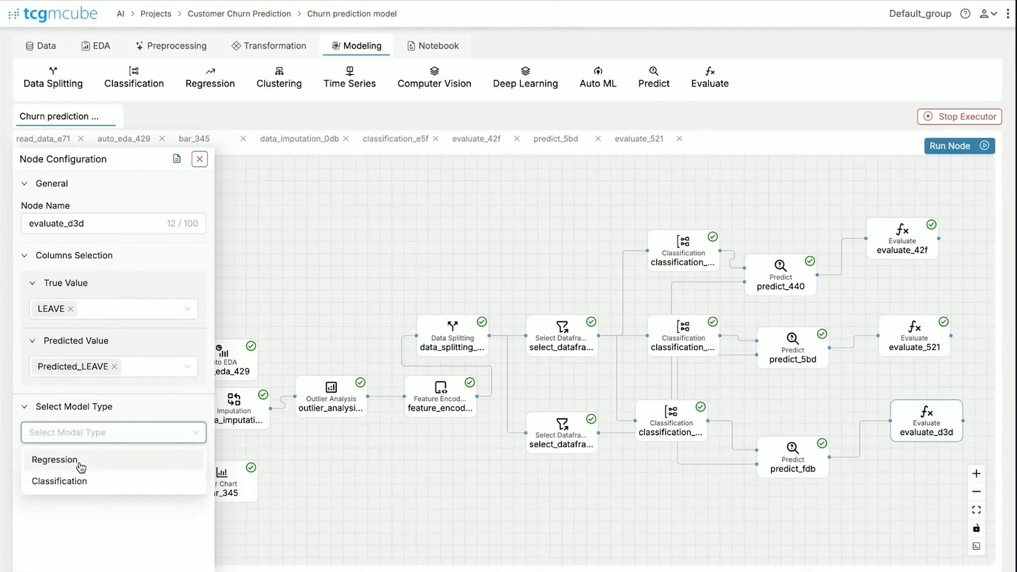
click(81, 481)
click(85, 464)
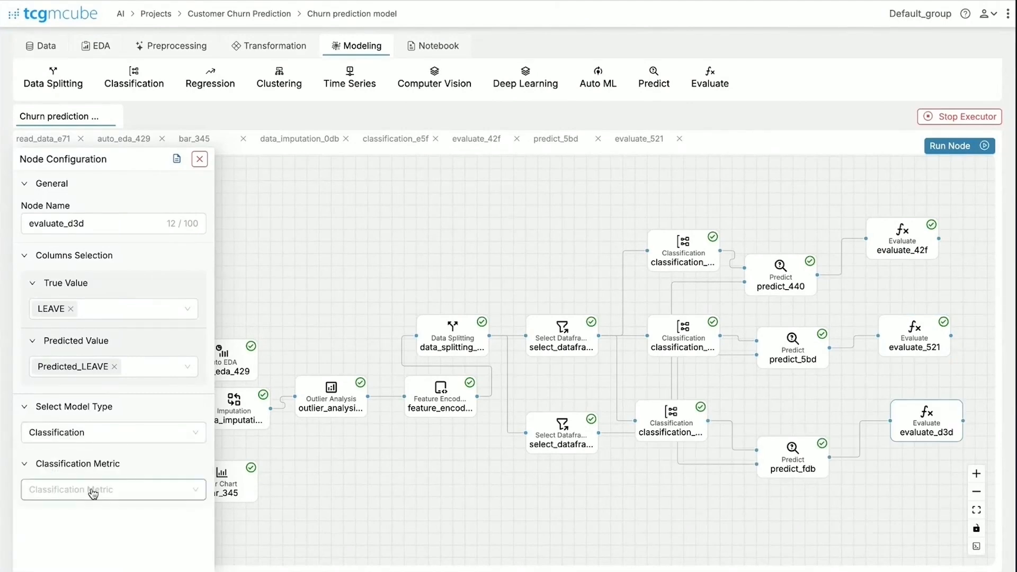
click(89, 489)
click(82, 375)
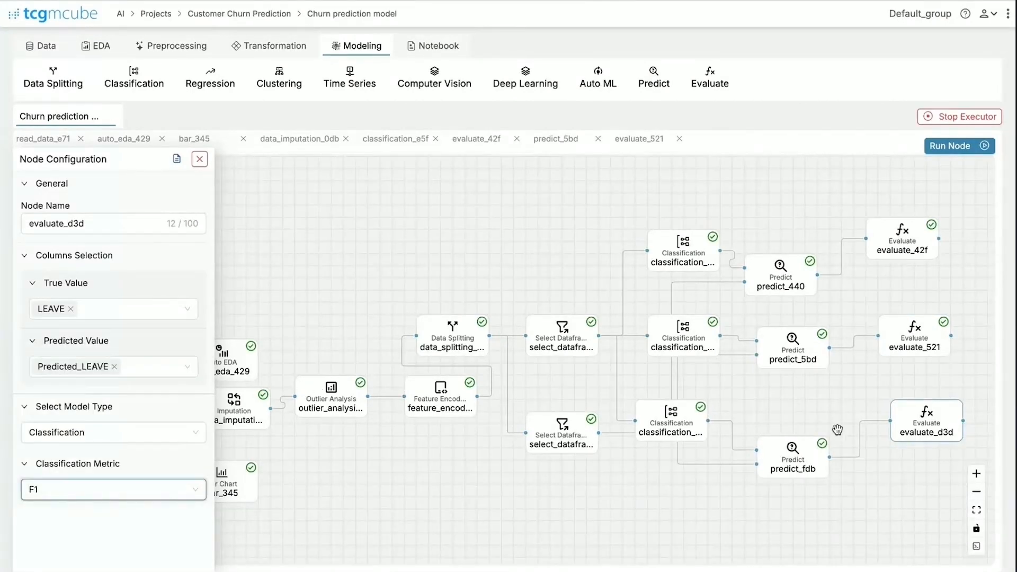
click(977, 146)
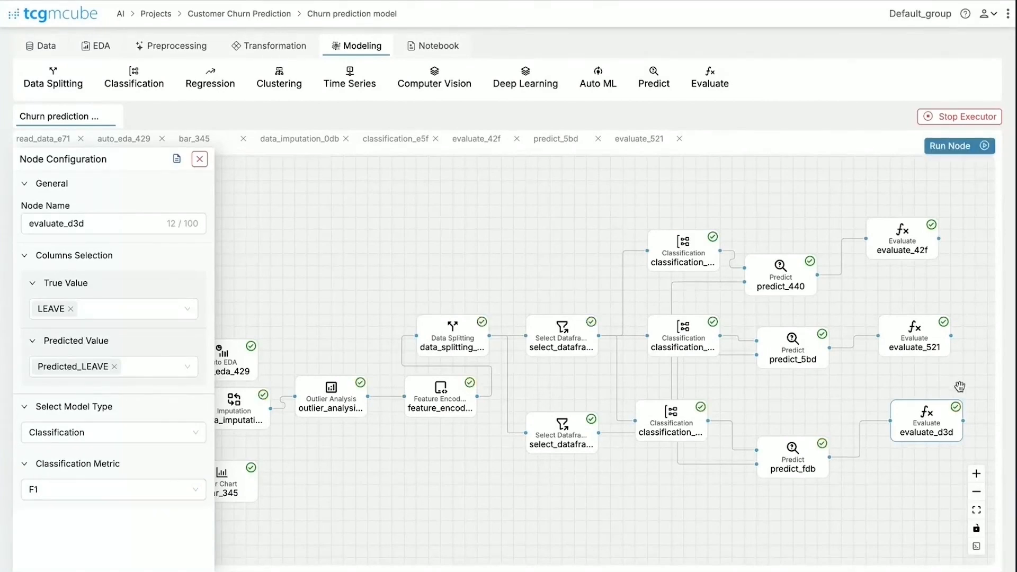
Step: Examine the F1 result of the lowest Evaluate node, and return to an overview of the whole workflow
click(936, 431)
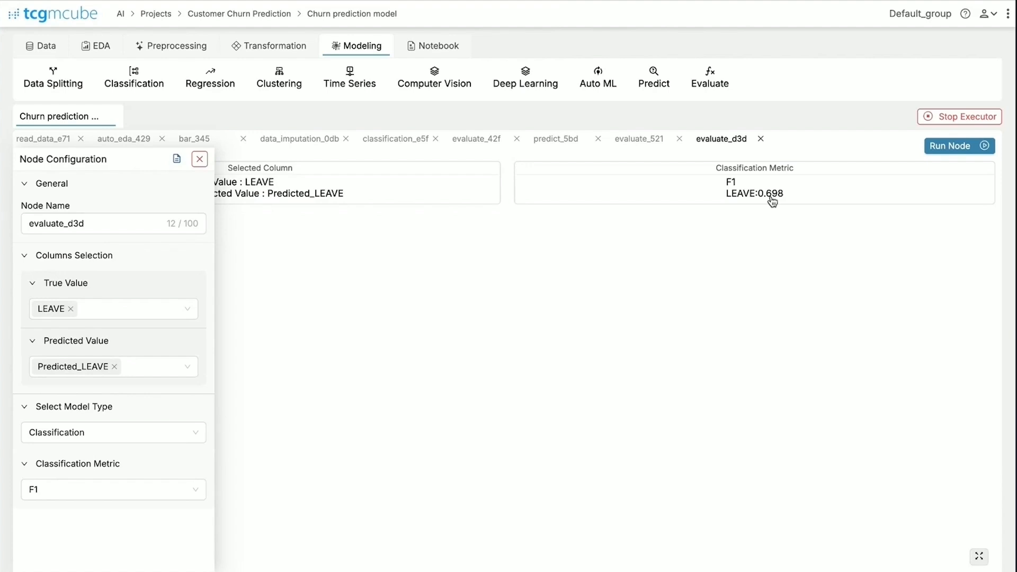
click(200, 159)
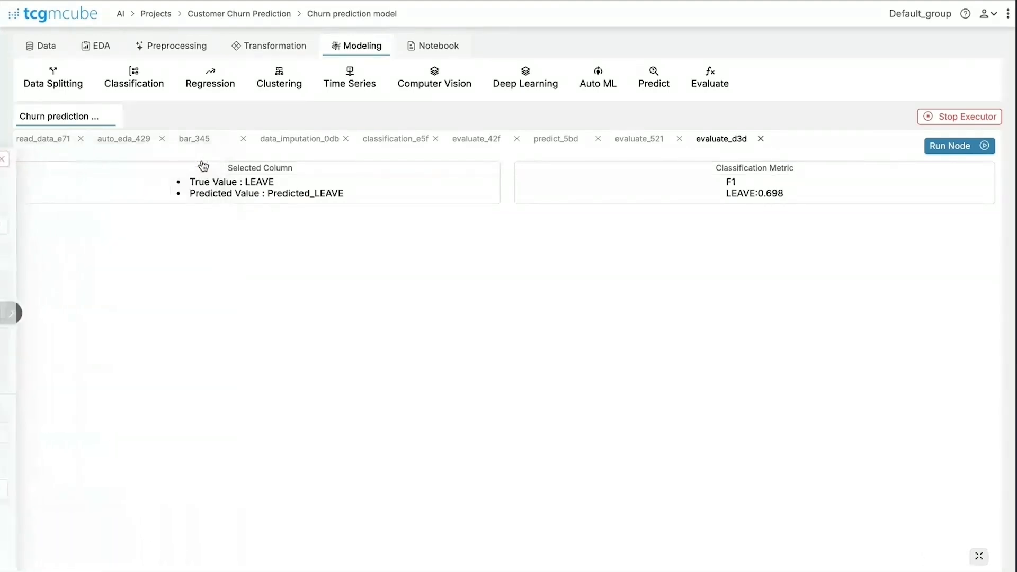
click(75, 115)
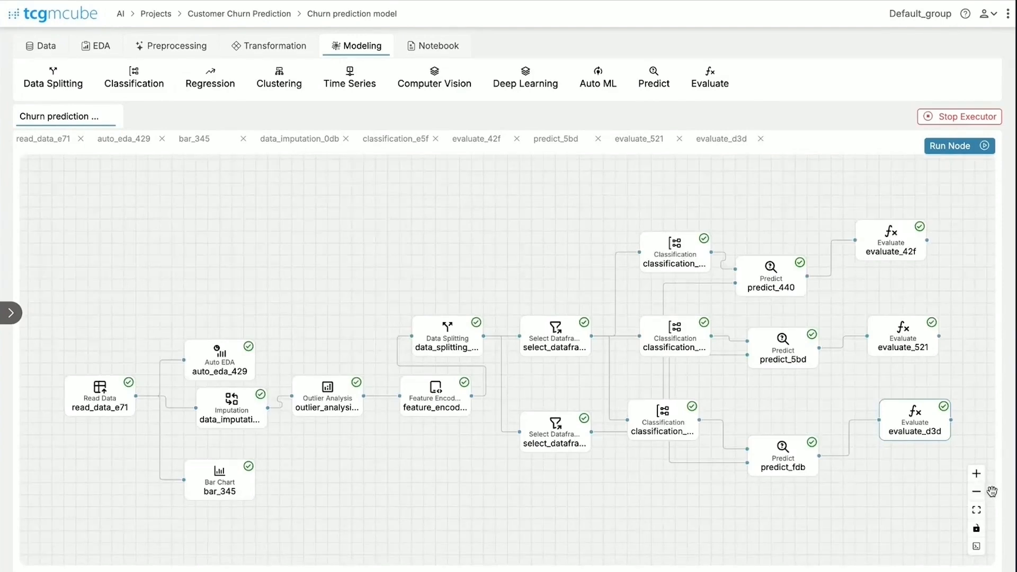
drag(906, 488, 865, 468)
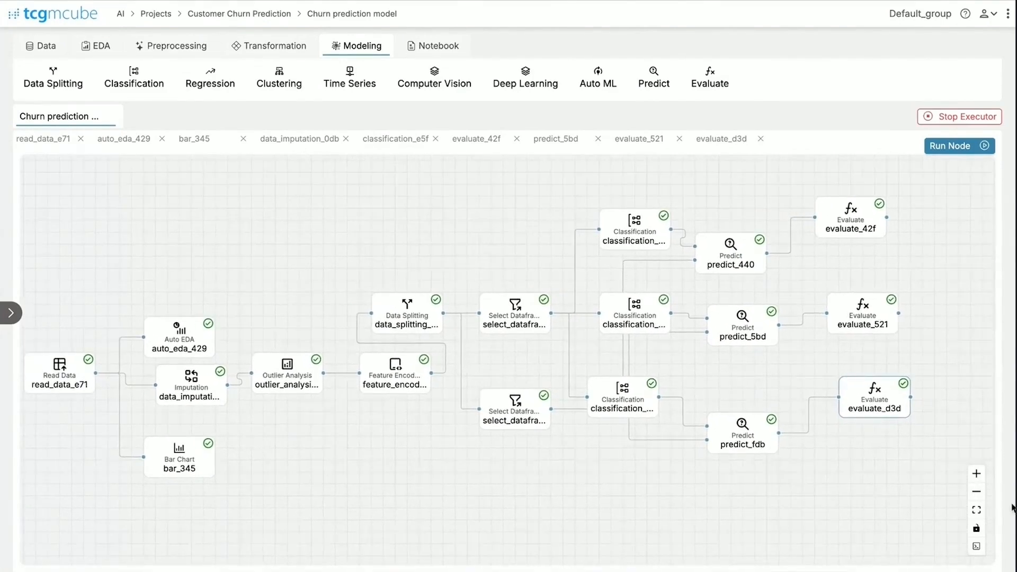
click(978, 495)
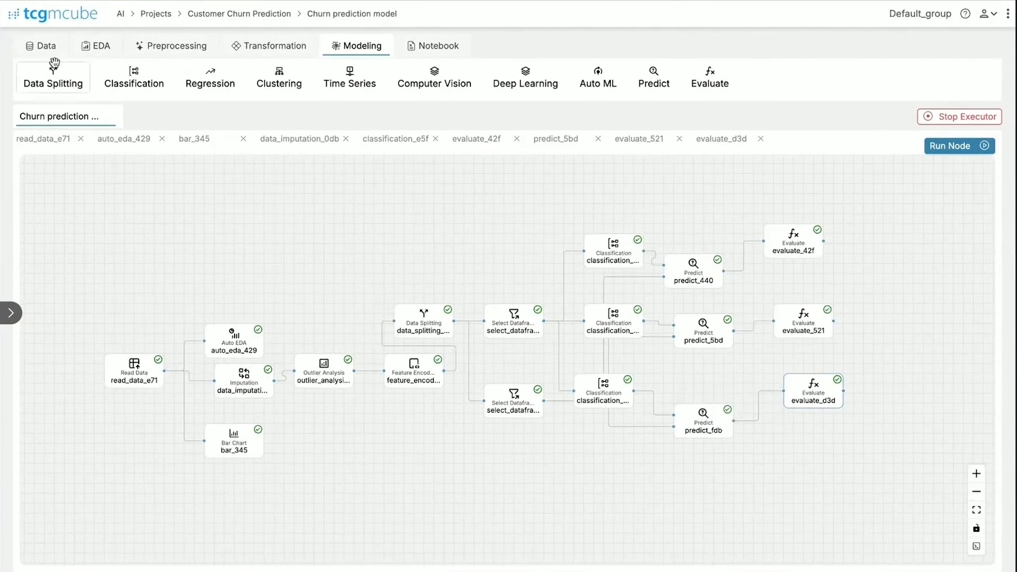
Step: Add a Write Data node to the workflow and feed it the lowest Predict node's Predicted Dataframe
click(43, 45)
drag(127, 81, 883, 465)
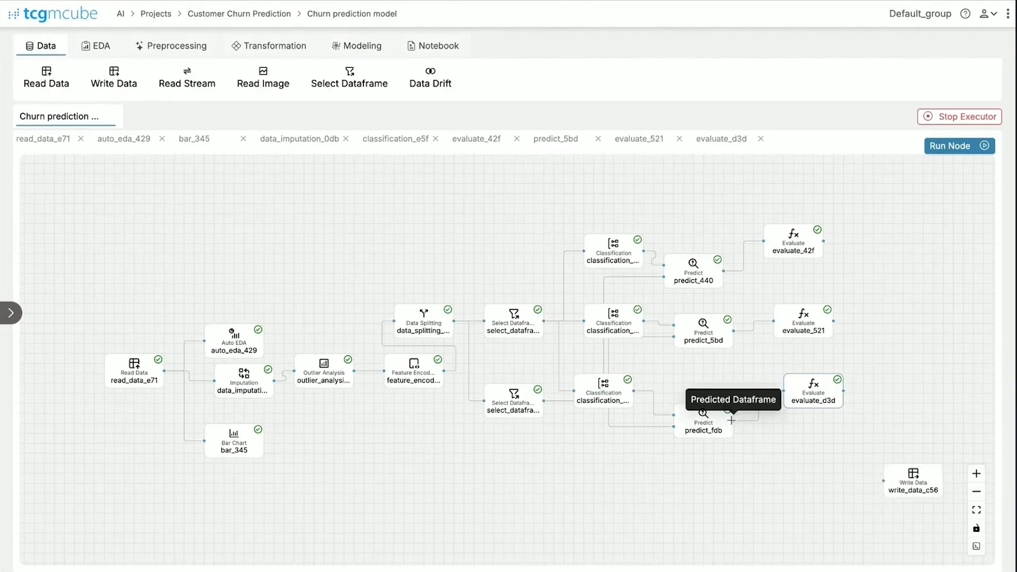
drag(731, 420, 851, 473)
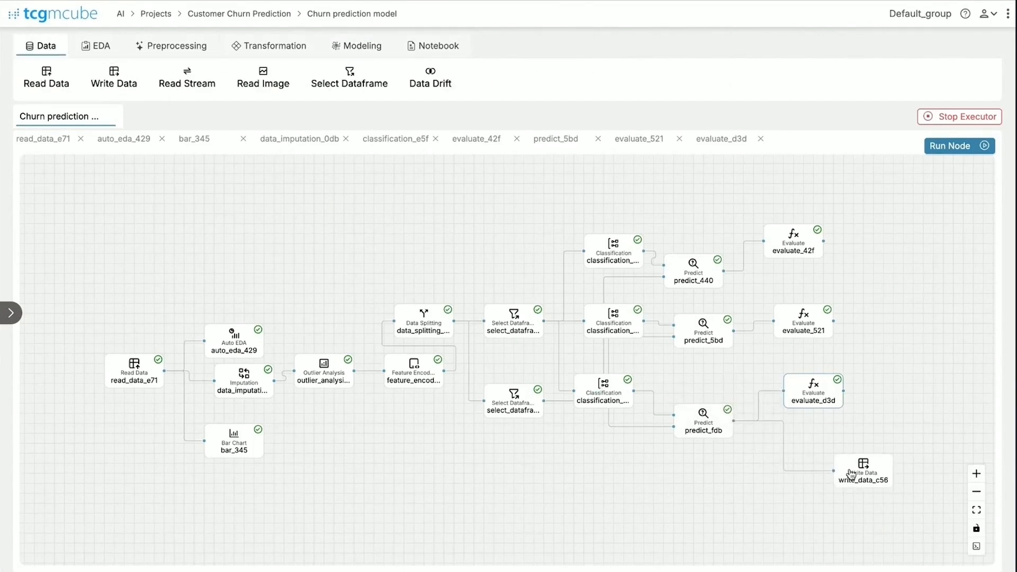
Step: Check the datasources available to the Write Data node, and shift the node slightly closer to the lowest Predict node
click(851, 473)
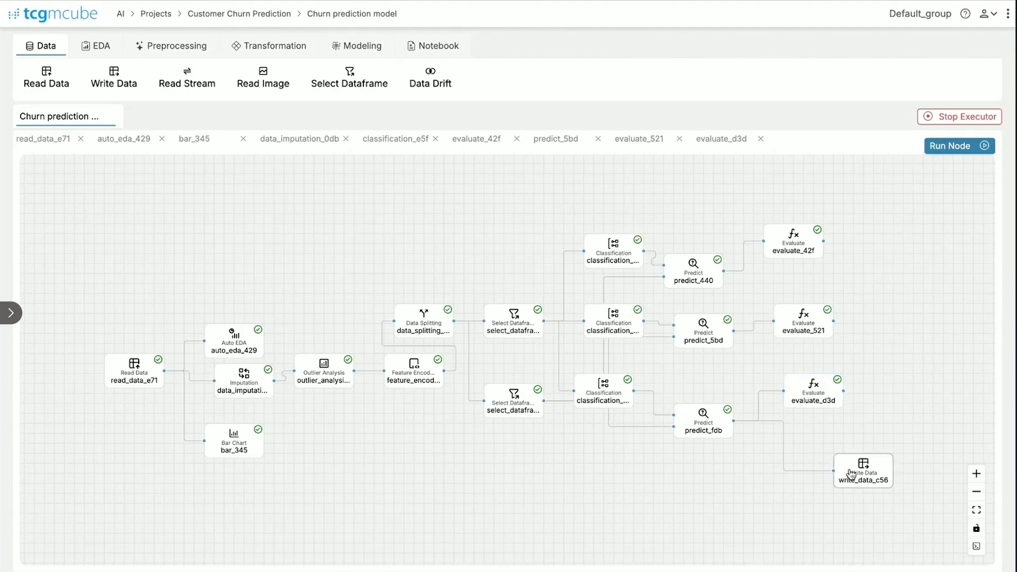
click(12, 316)
click(59, 259)
click(87, 284)
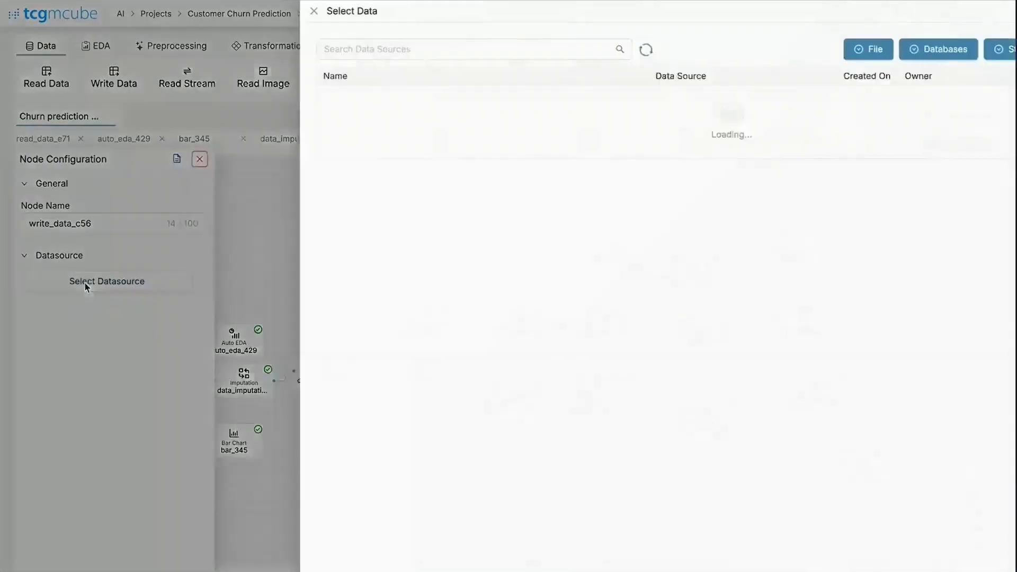
click(235, 98)
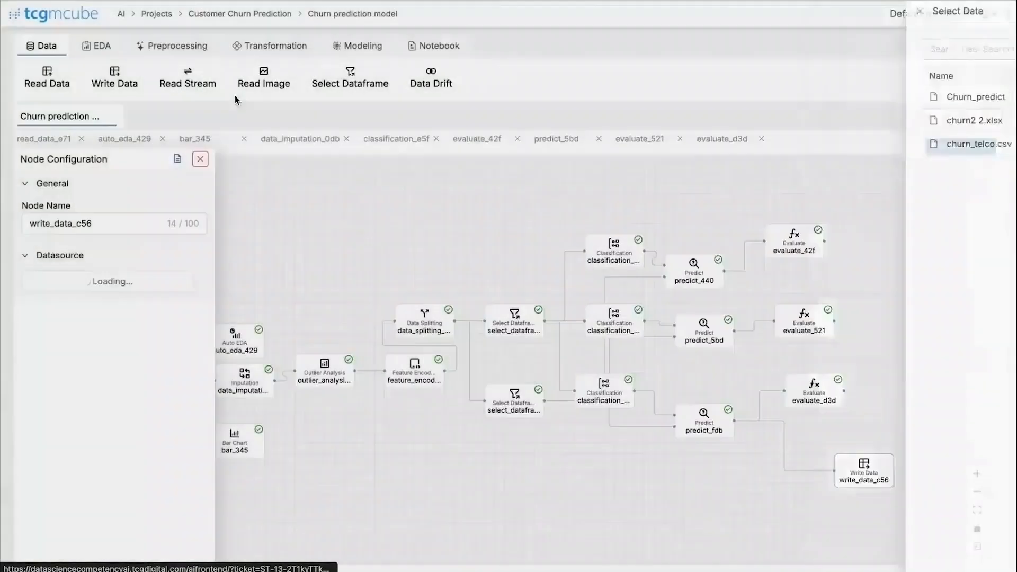
click(195, 163)
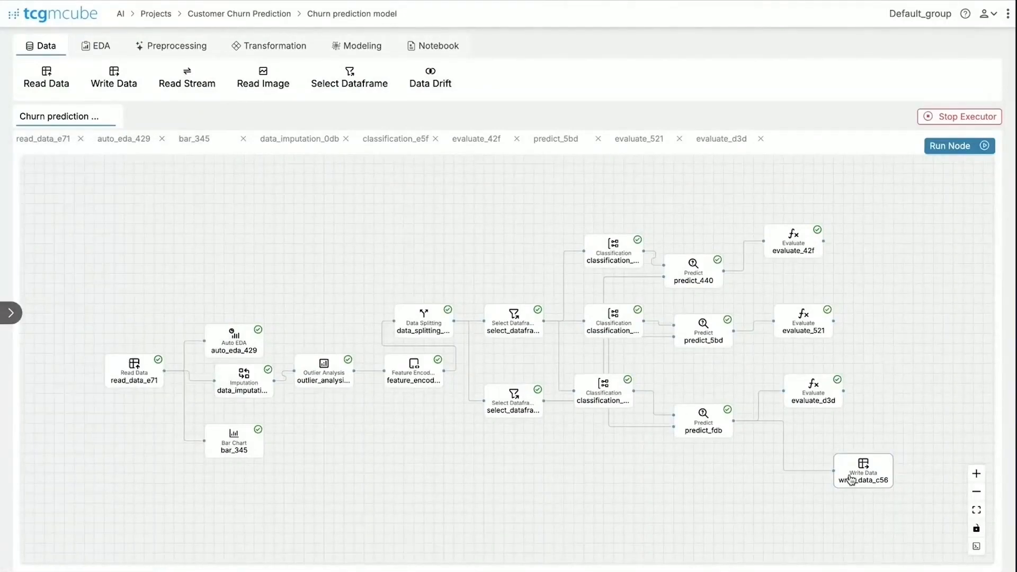
drag(851, 479, 841, 460)
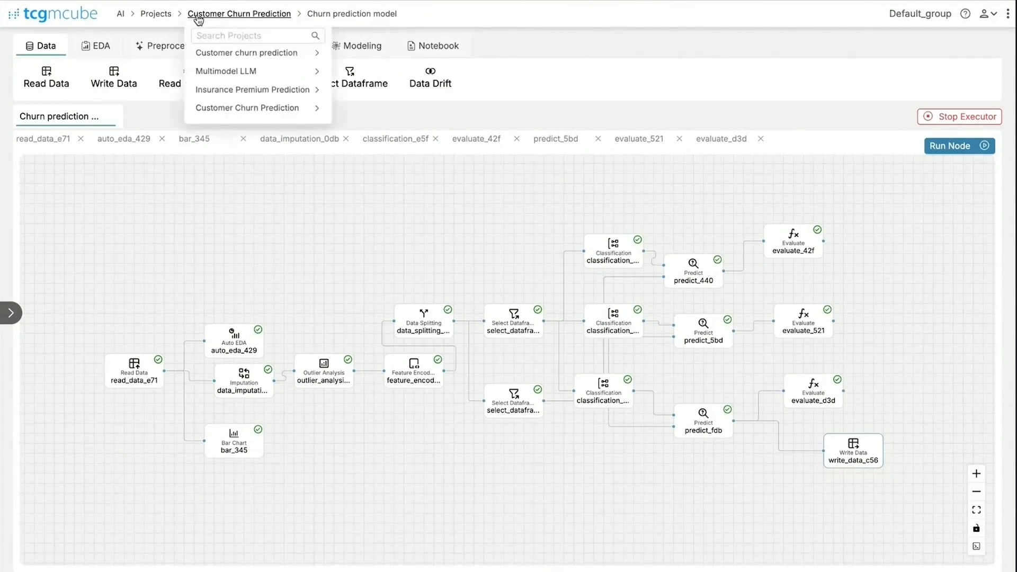
Step: Go to the Customer Churn Prediction project's Scheduling section, view the workflow choices for a new scheduler, and cancel it
click(238, 14)
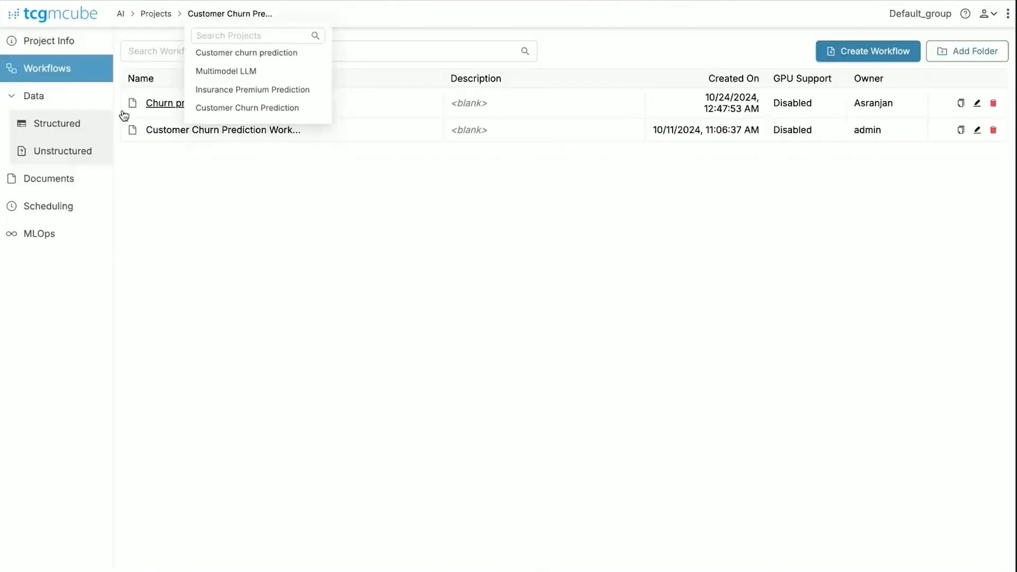
click(48, 211)
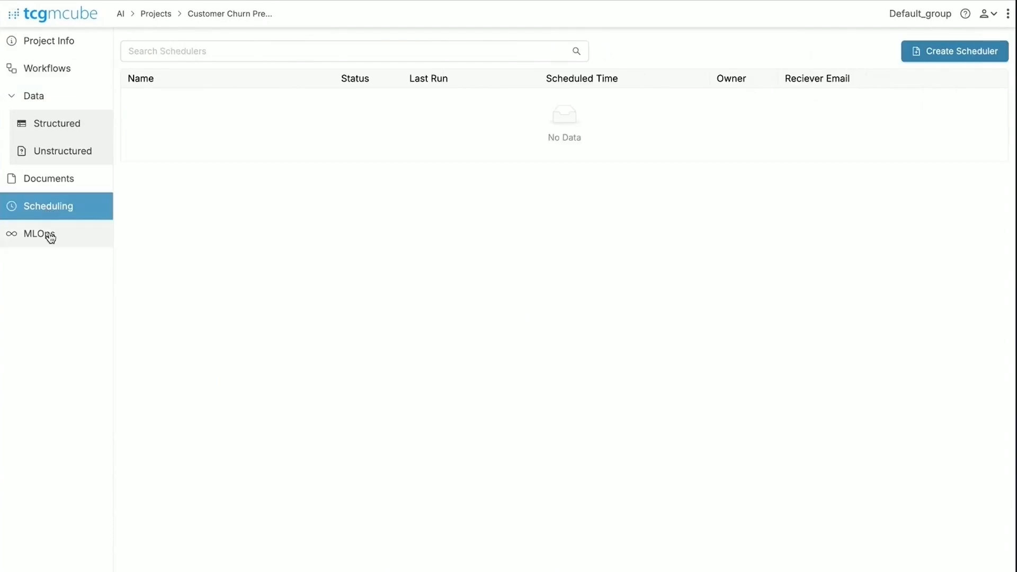
click(954, 51)
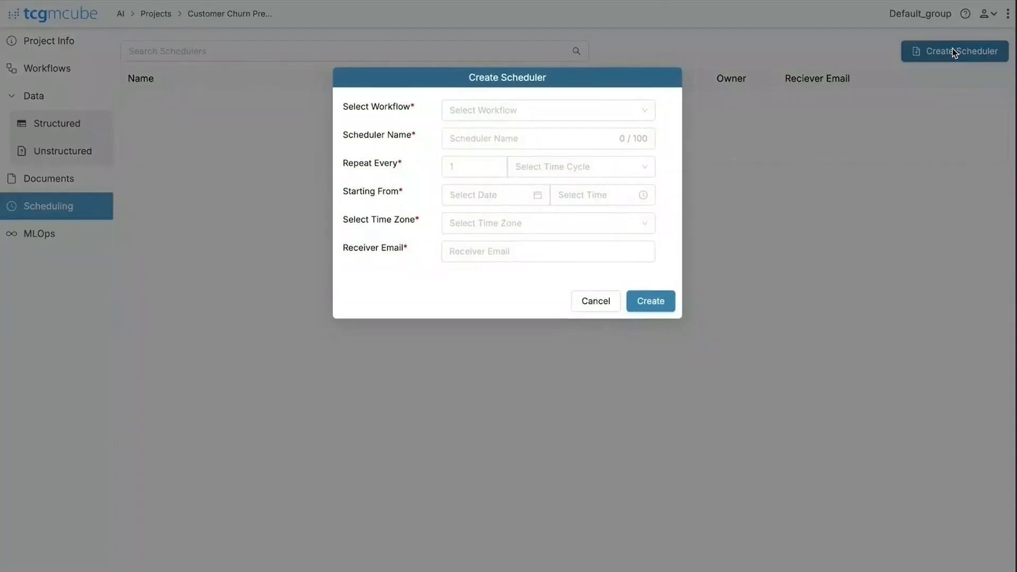
click(510, 113)
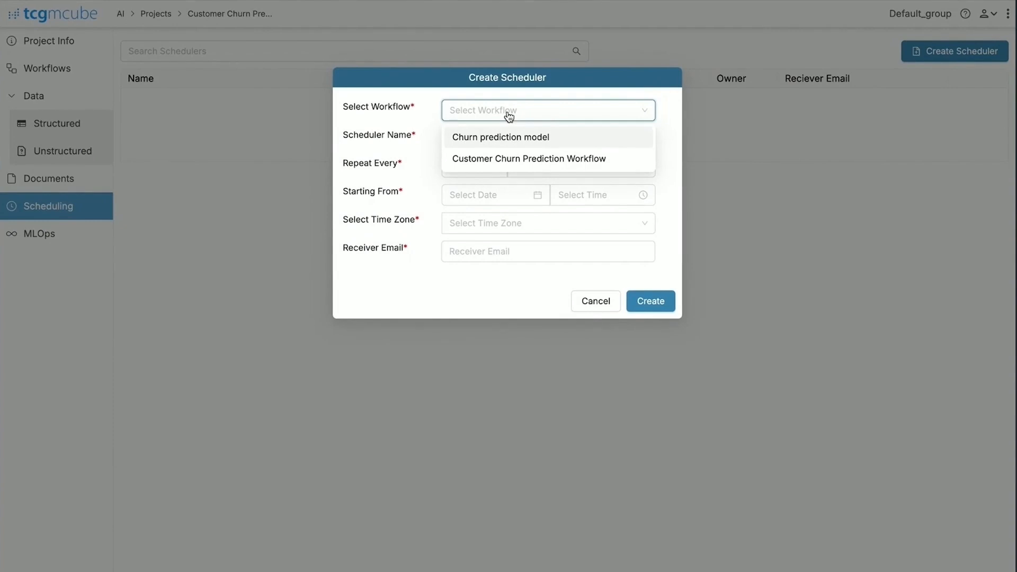
click(600, 303)
Step: Open tcgmcube mlflow from the project's MLOps section and select the three newest runs of the Churn prediction model
click(19, 235)
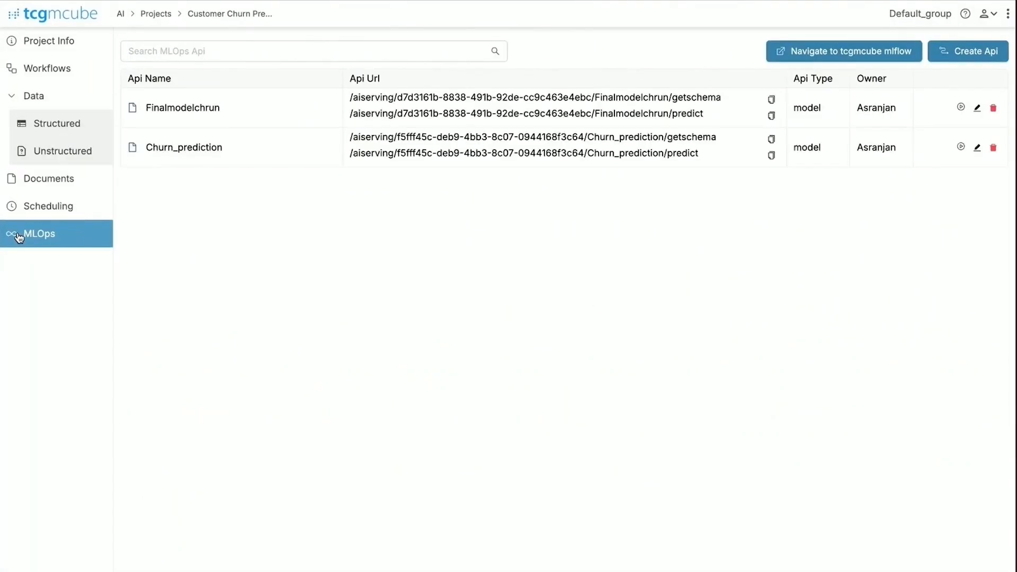
click(875, 53)
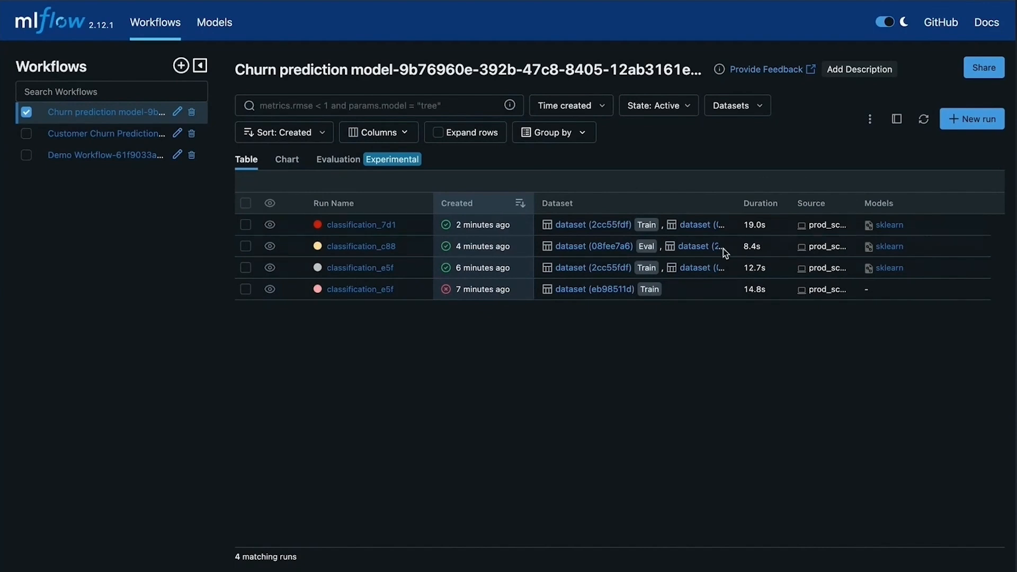
click(247, 225)
click(248, 220)
click(246, 240)
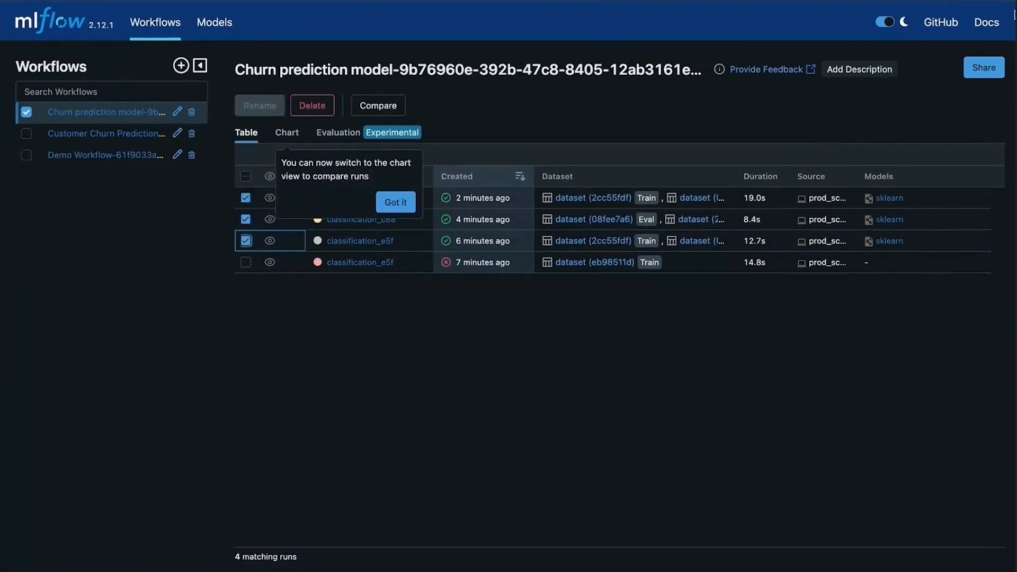
Step: Switch mlflow to the light theme and compare the training metric charts of all four classification runs
click(883, 22)
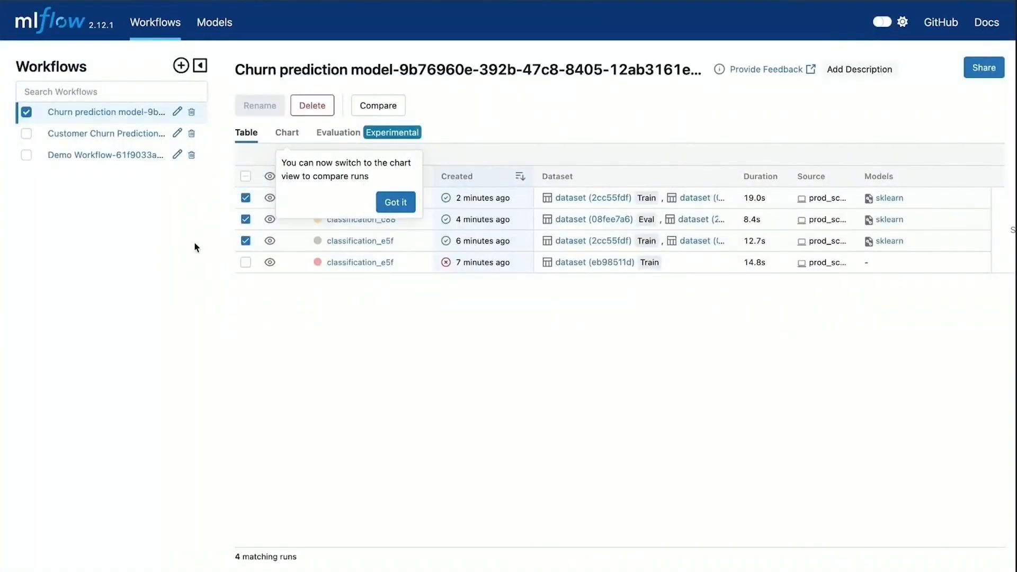
click(396, 202)
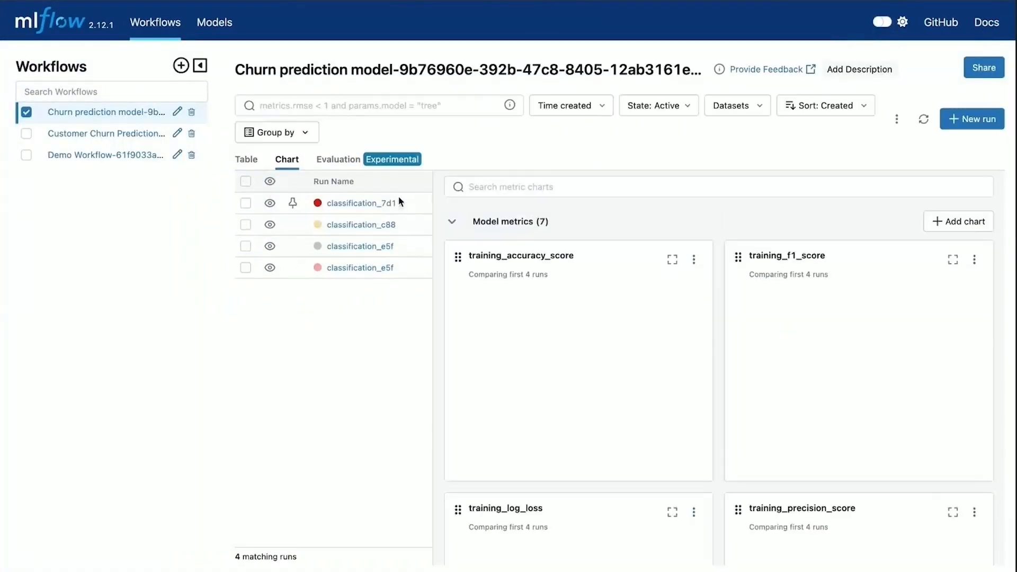
click(246, 181)
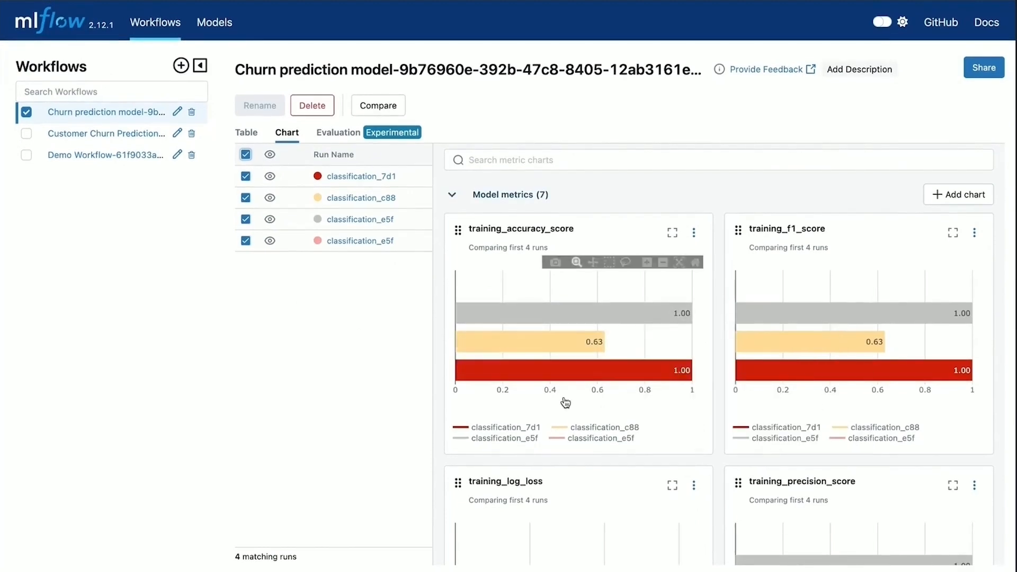
scroll(606, 422, down, 10)
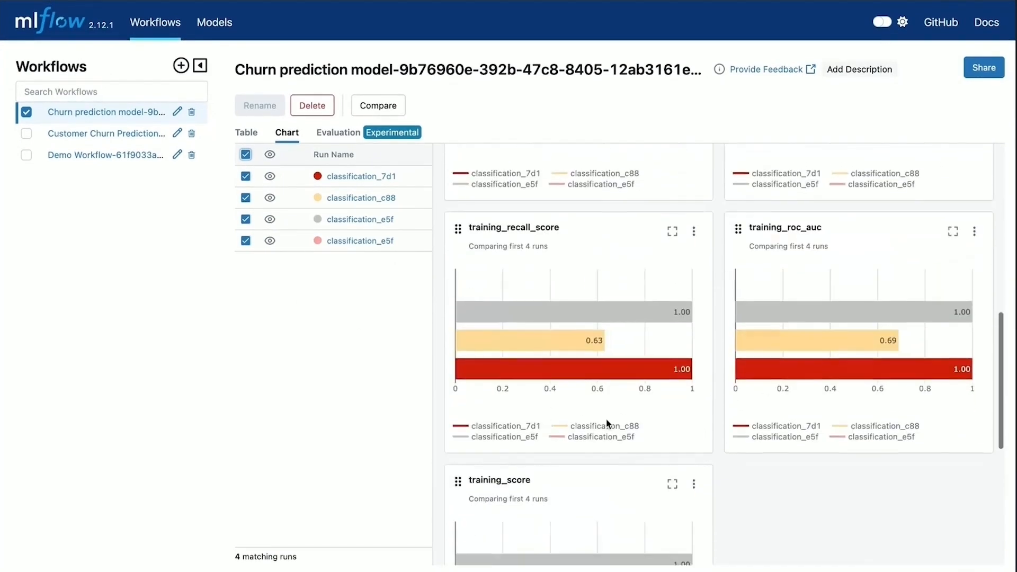
scroll(607, 423, down, 3)
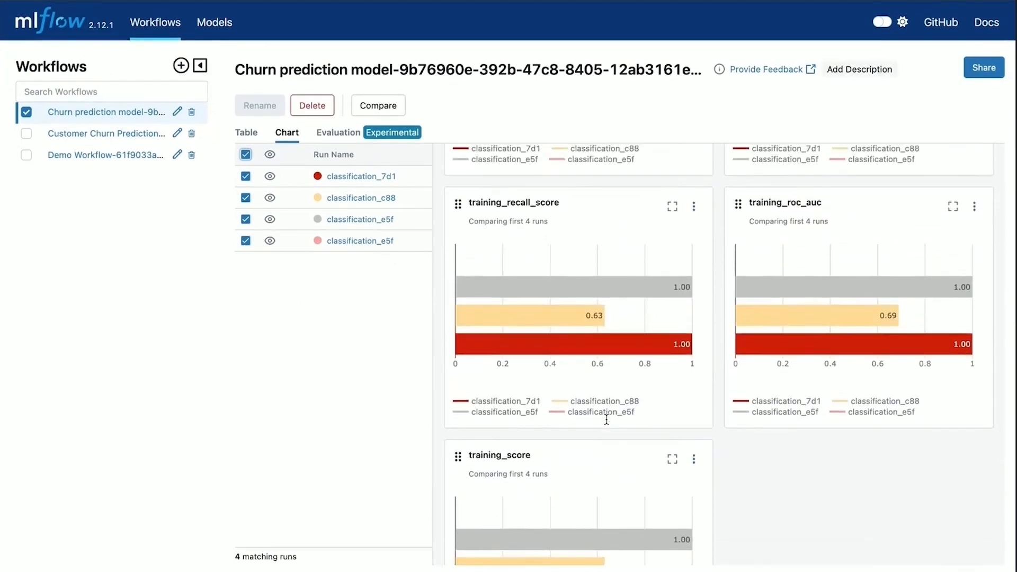
scroll(606, 419, down, 6)
scroll(606, 418, up, 10)
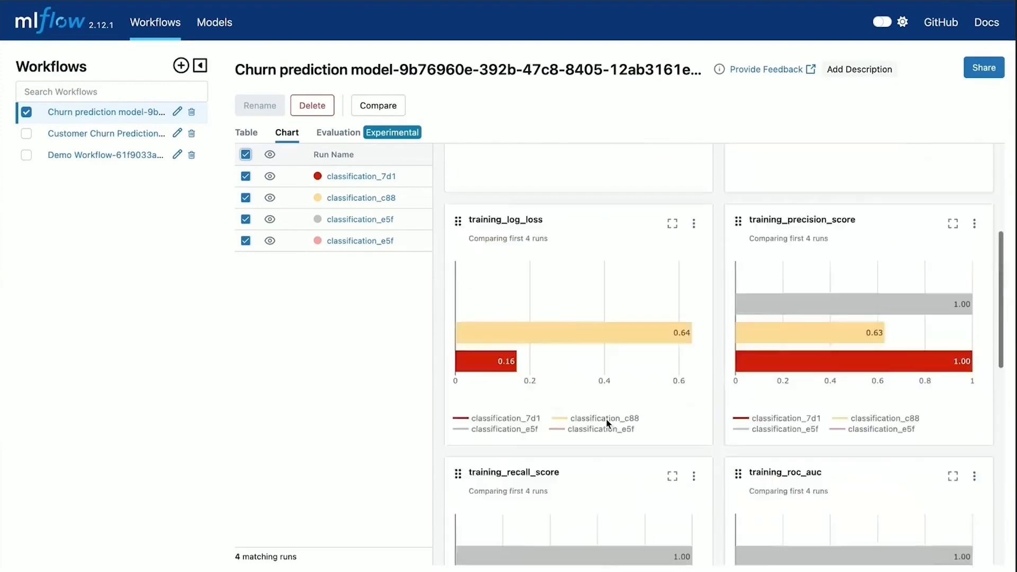
scroll(606, 419, up, 5)
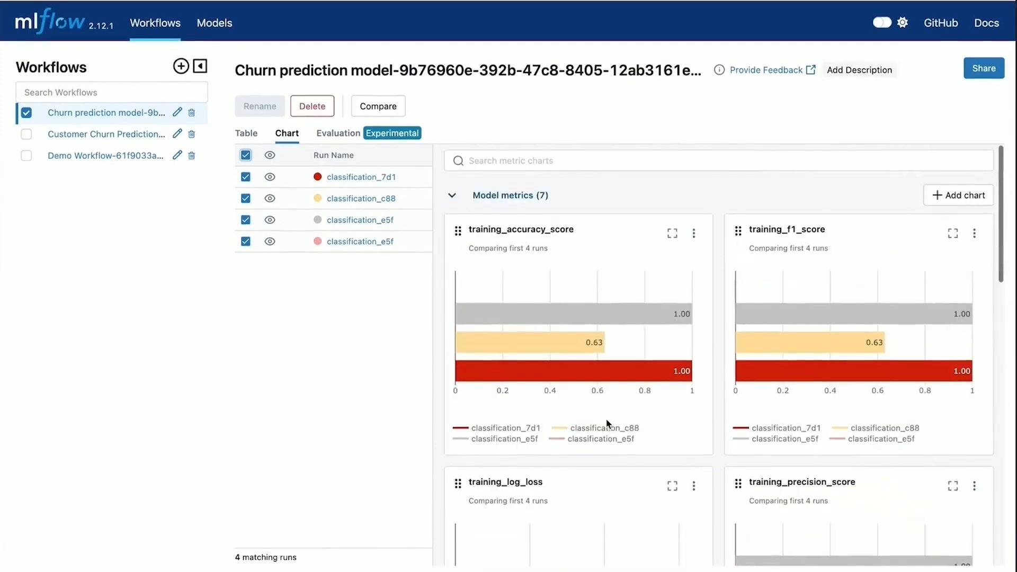
Step: Return to the Churn prediction model's run table, open the classification_7d1 run's sklearn model, and start registering it
click(88, 110)
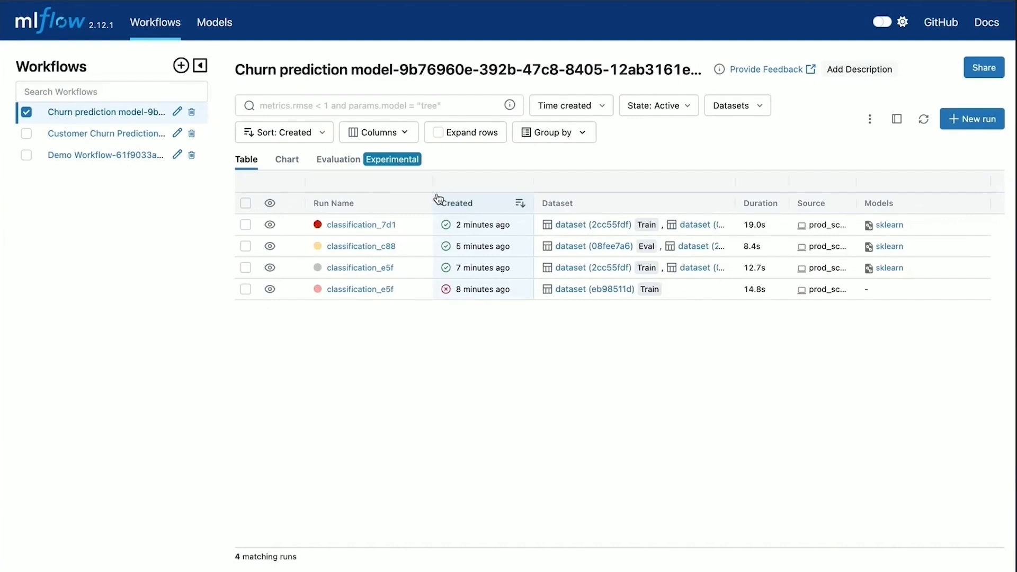
click(245, 223)
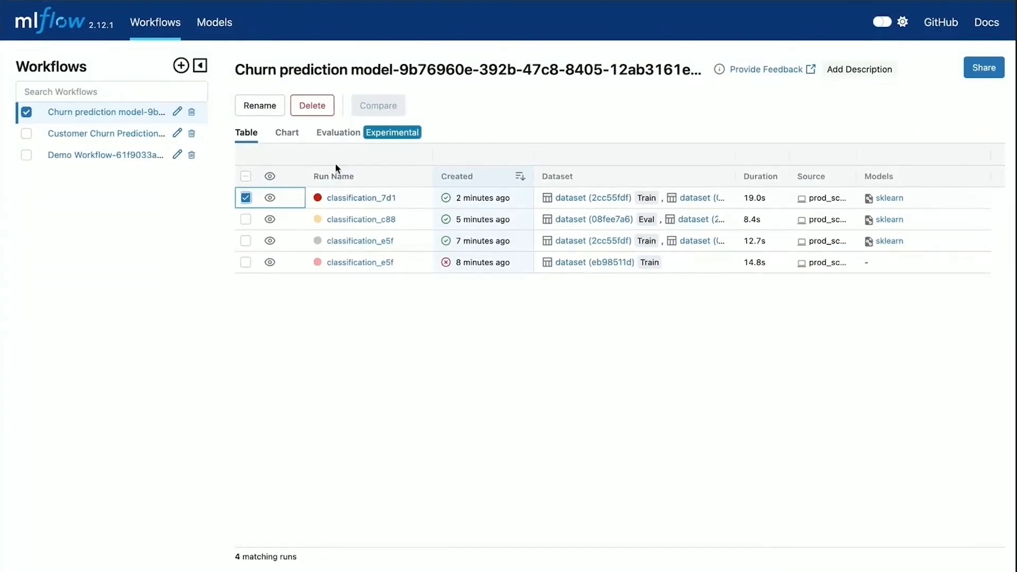
click(891, 198)
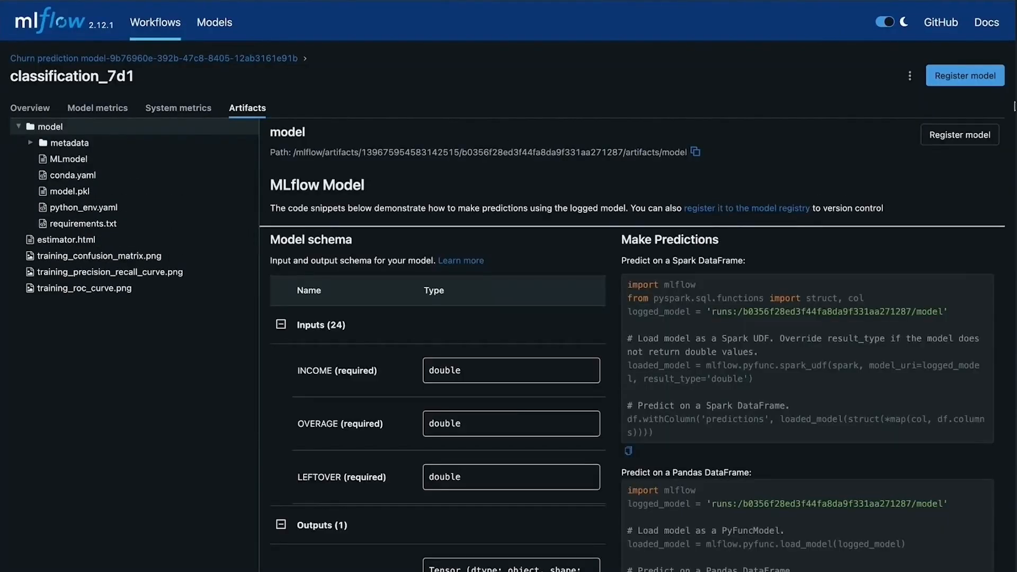
click(972, 75)
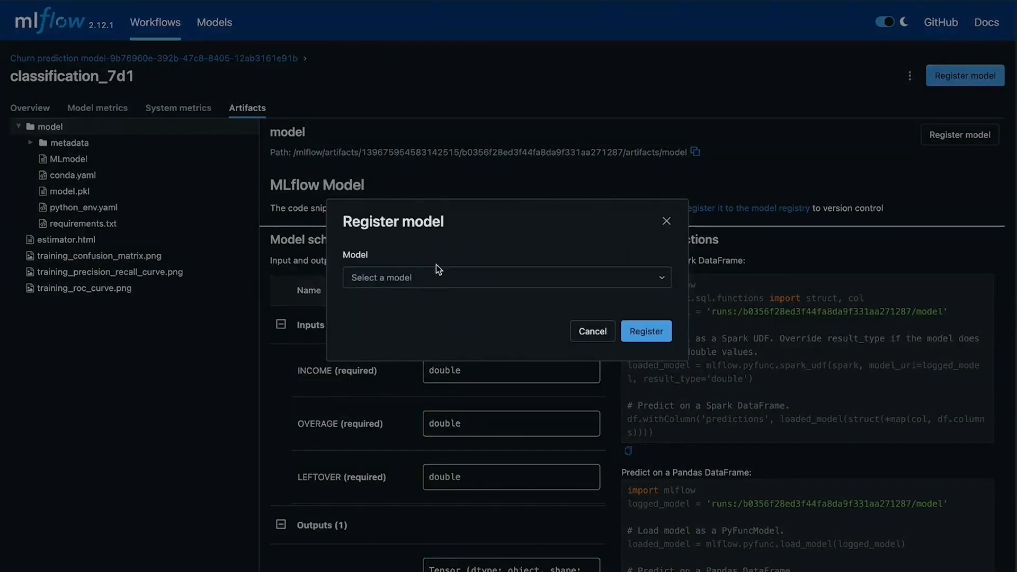
click(414, 278)
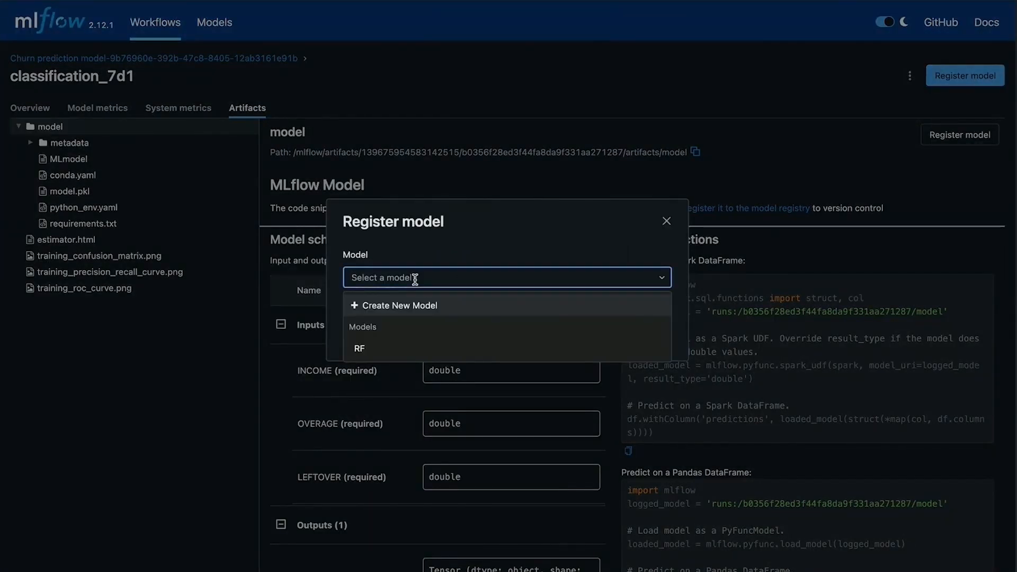
text(RF_)
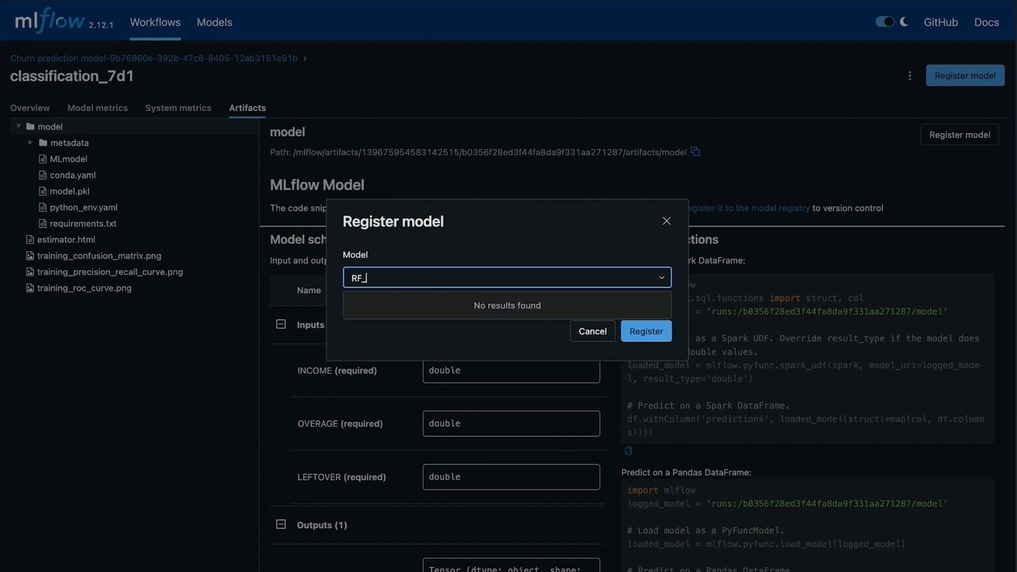
text(prediction_Churn)
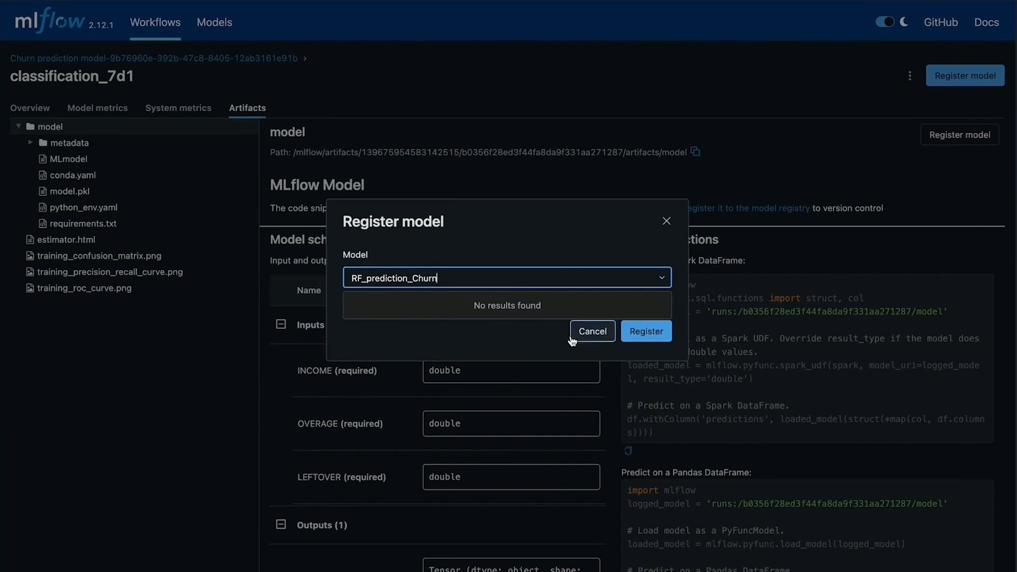
click(539, 351)
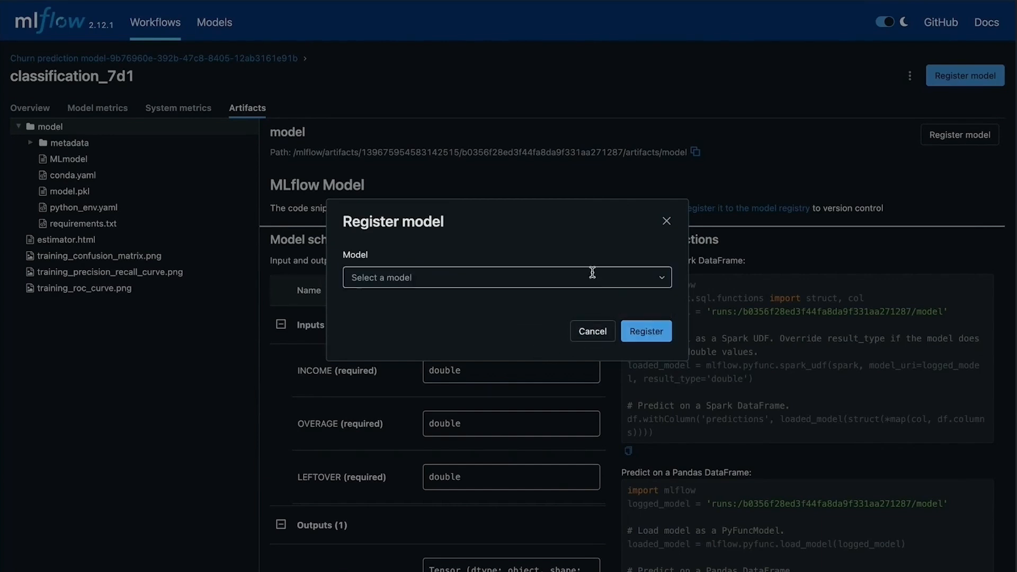
Step: Register the classification_7d1 model as a new model named RF_churn_prediction
click(662, 278)
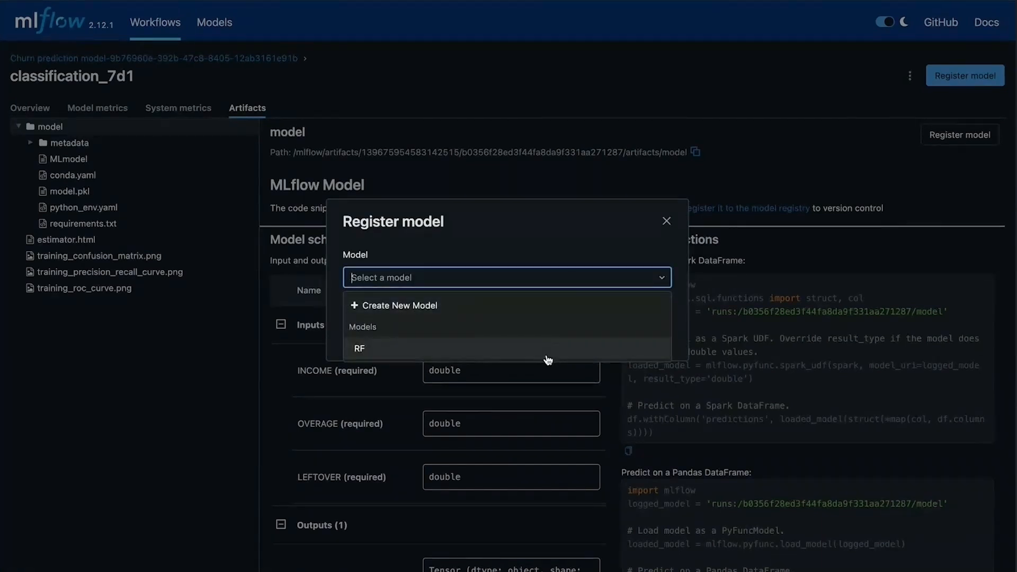
click(533, 306)
click(496, 311)
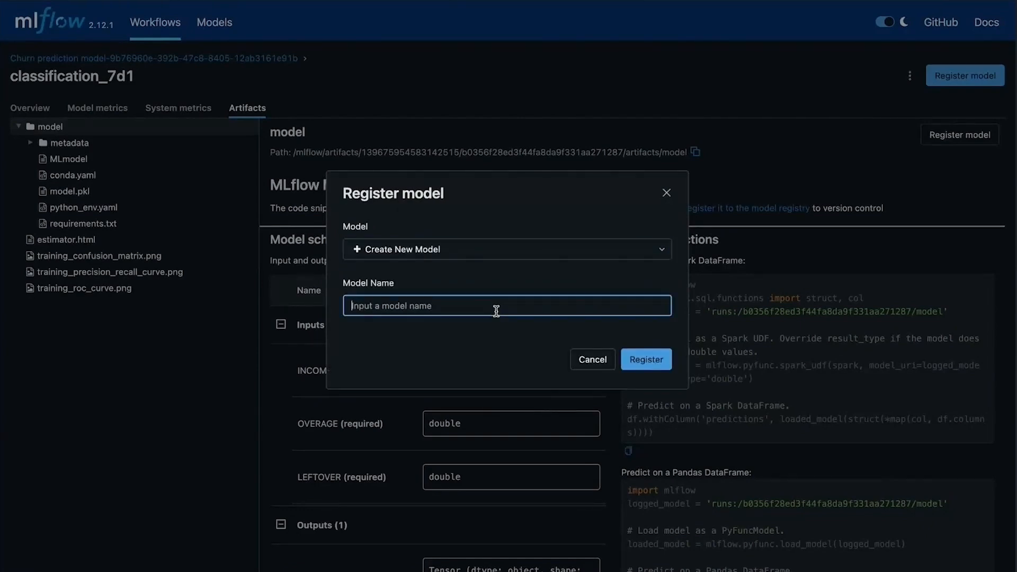
text(RF_)
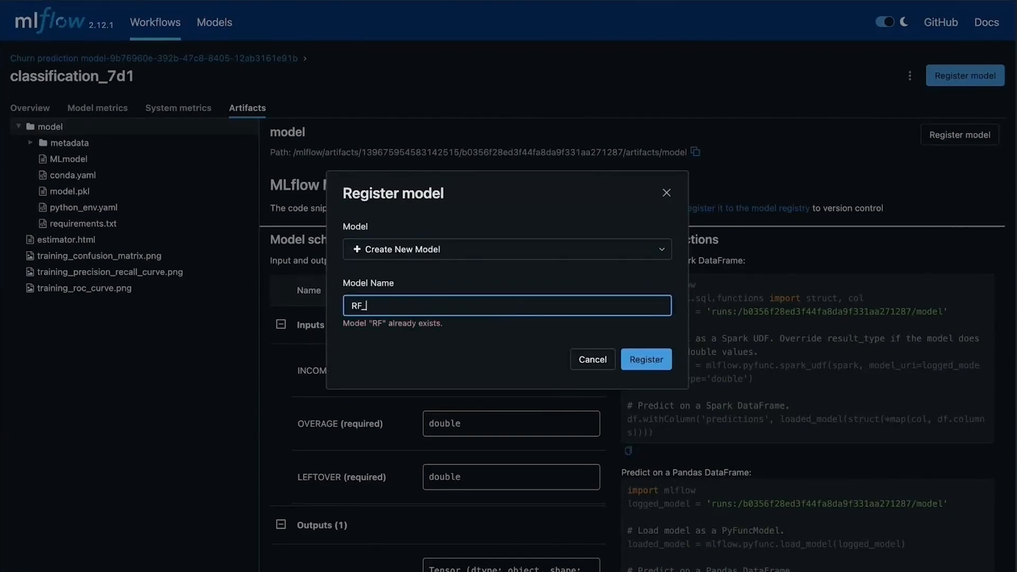
text(chrun)
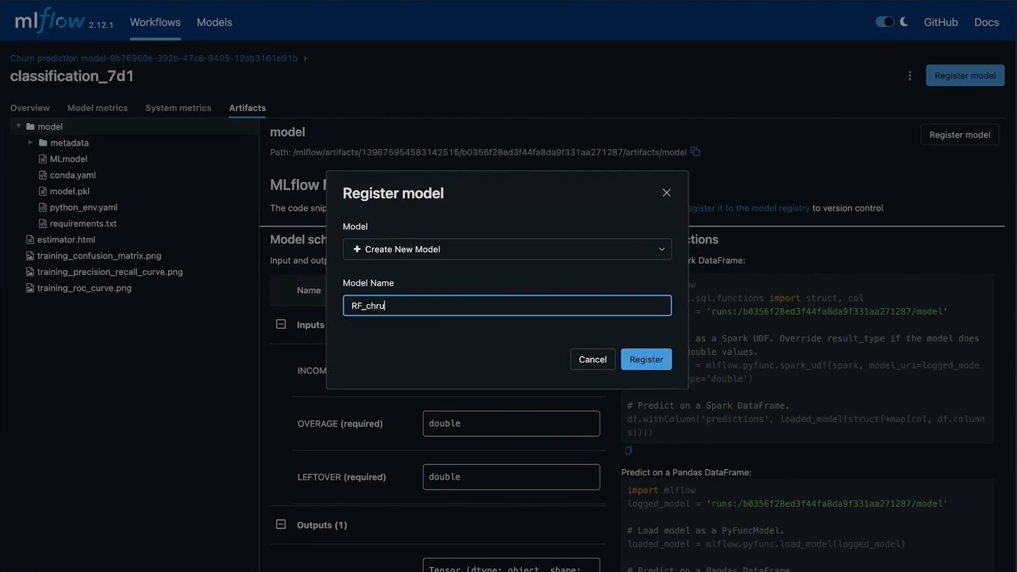
key(BackSpace)
key(BackSpace)
text(urn_prediction)
click(664, 361)
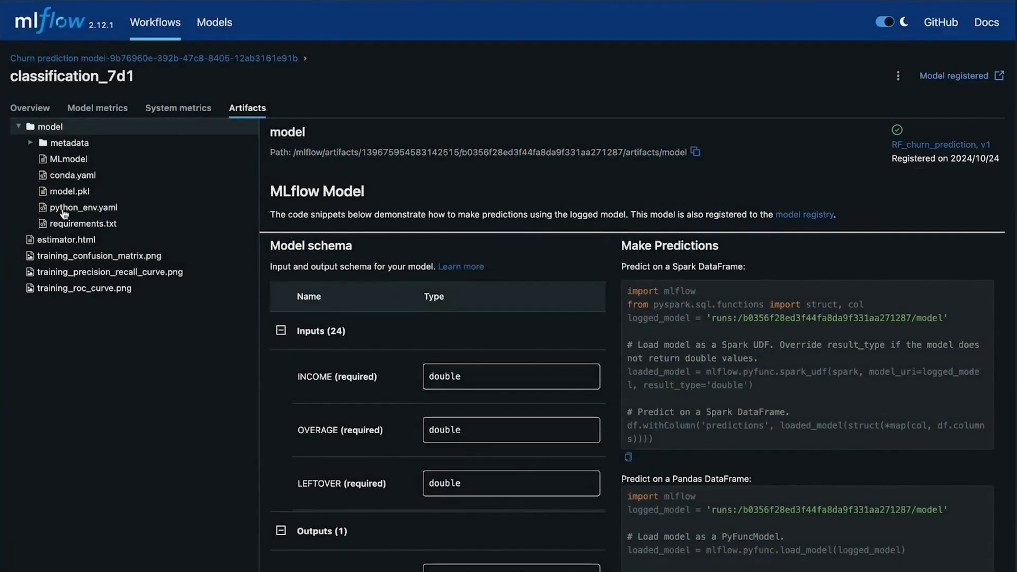
Step: Download the model.pkl artifact of the classification_7d1 run to the Downloads folder as model (1)
click(76, 193)
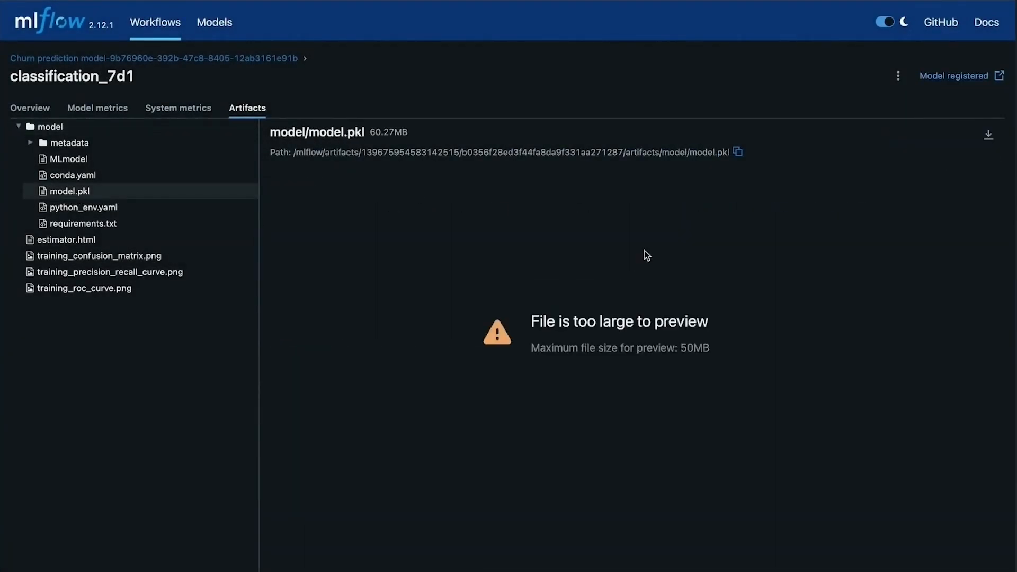
click(989, 135)
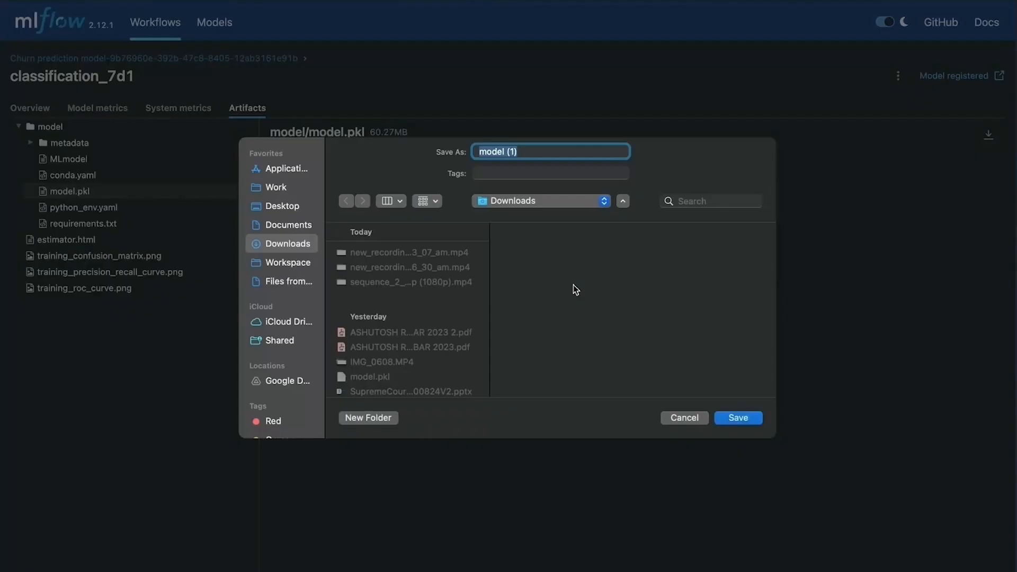
click(751, 419)
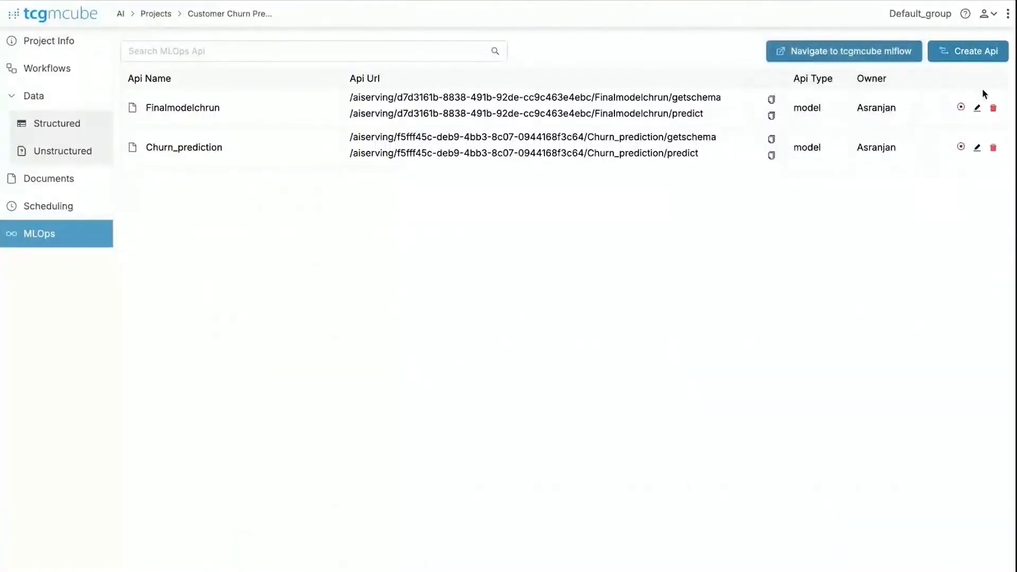
Step: Create an MLOps API named RF_chrun from model (1).pkl in the Downloads folder and start it
click(964, 50)
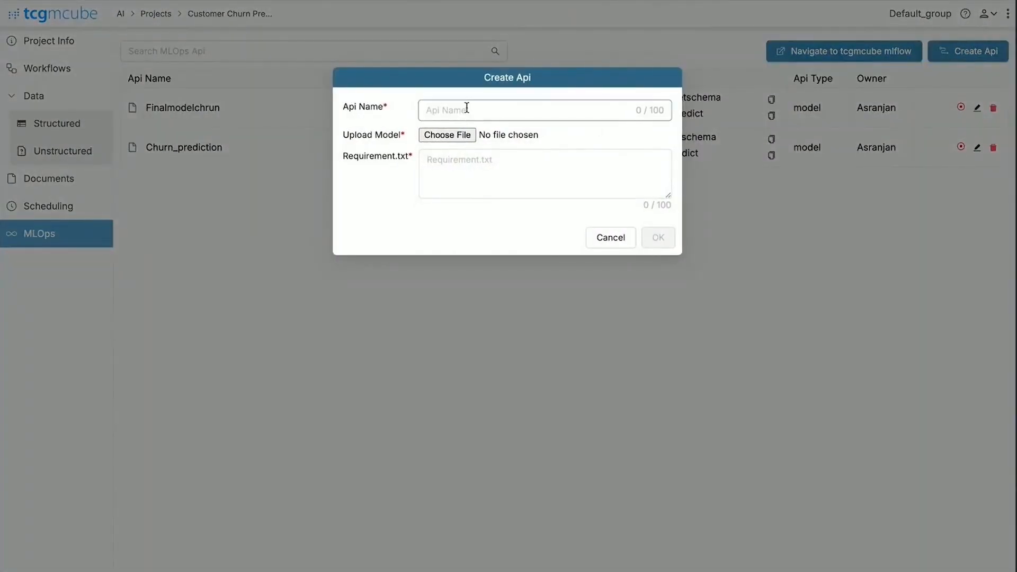
click(467, 108)
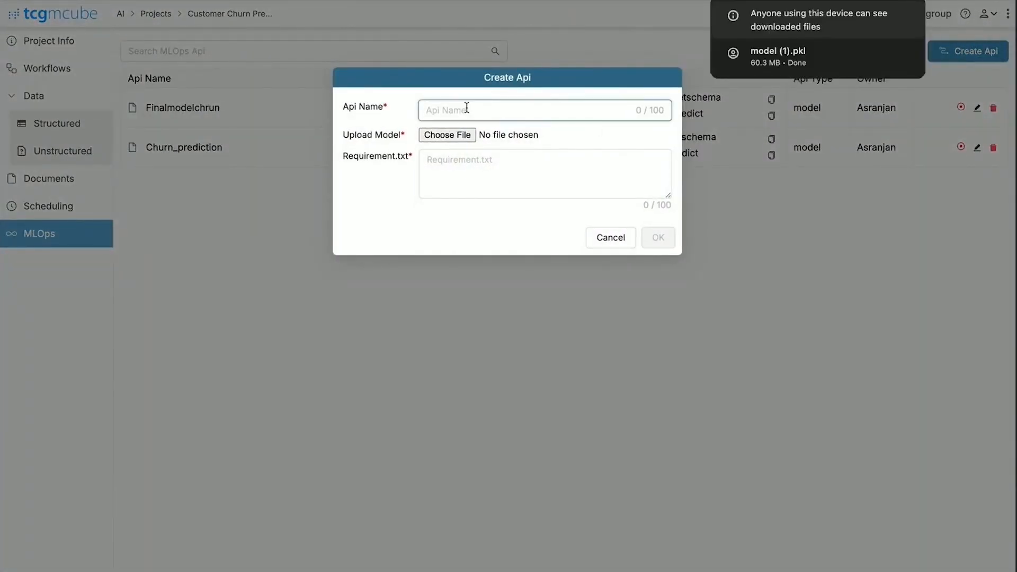
text(RF_)
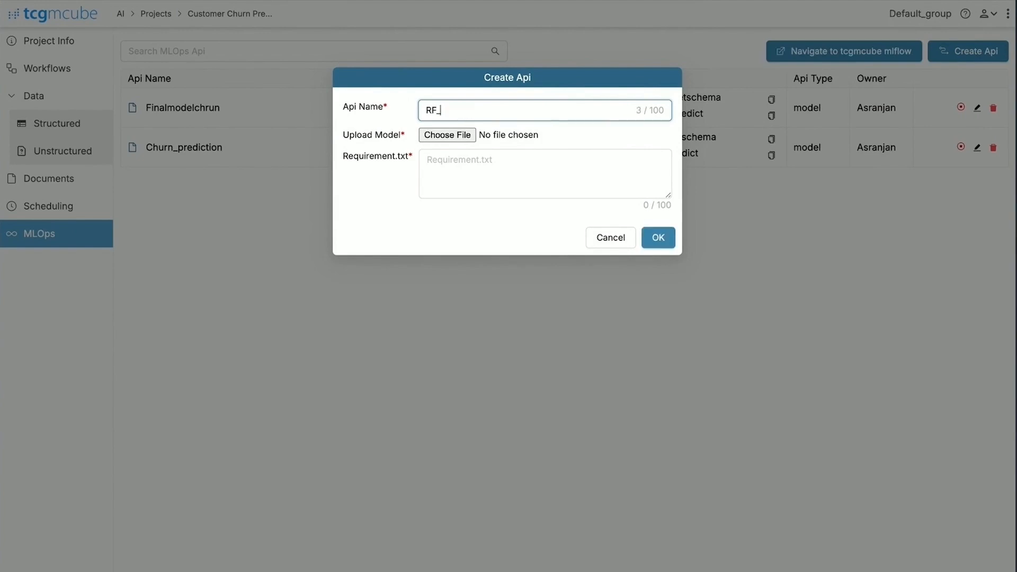
text(chrun)
click(463, 140)
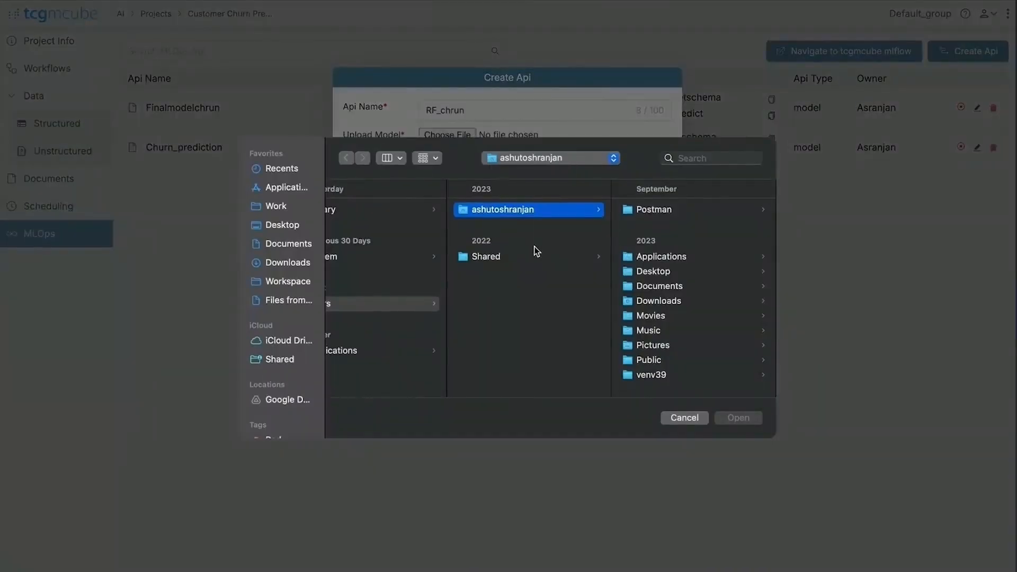
click(289, 262)
double_click(377, 210)
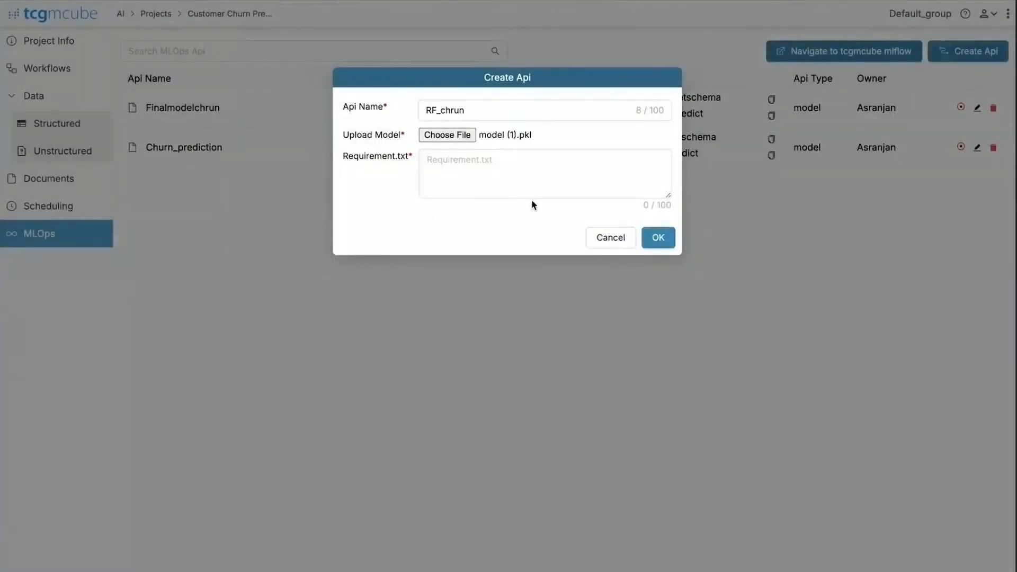
click(477, 161)
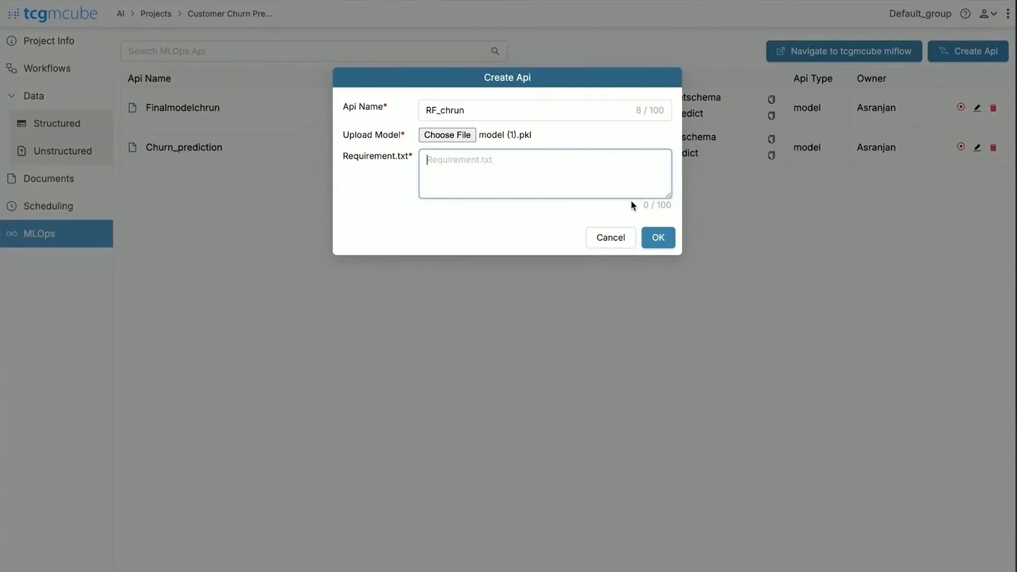
click(665, 244)
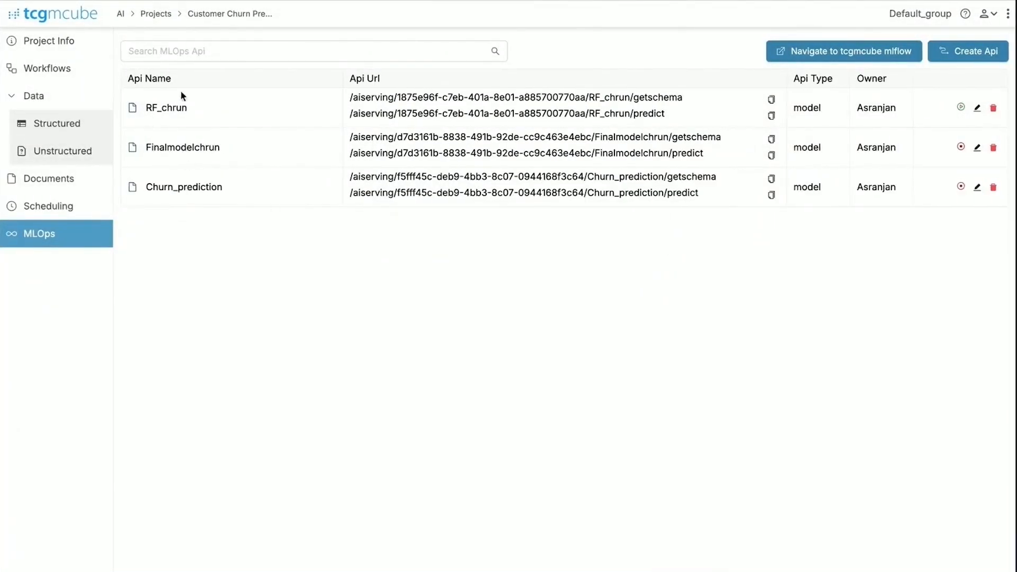
click(961, 107)
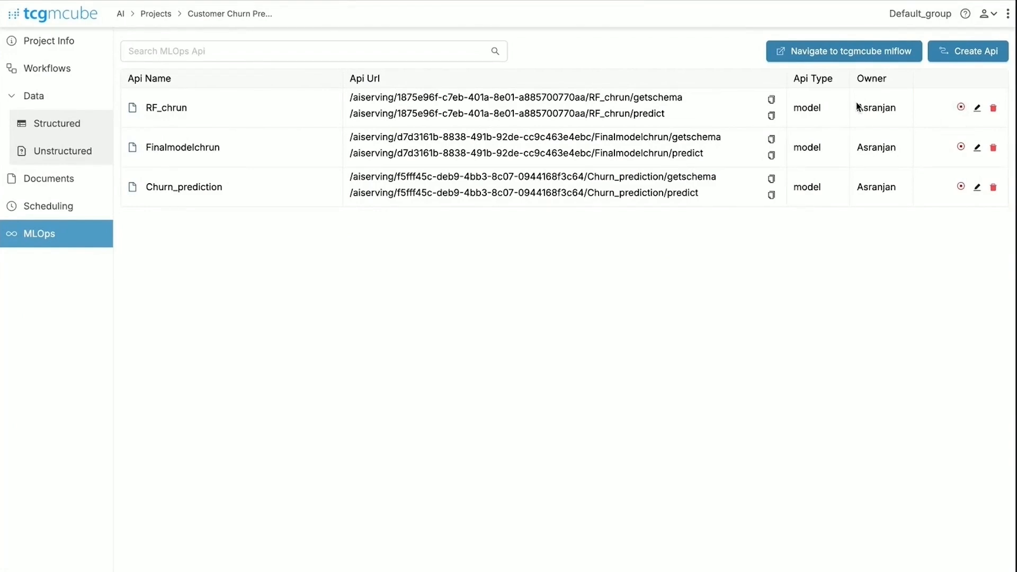
Step: Copy the model API's getschema URL and send it as a GET request in Postman
click(771, 100)
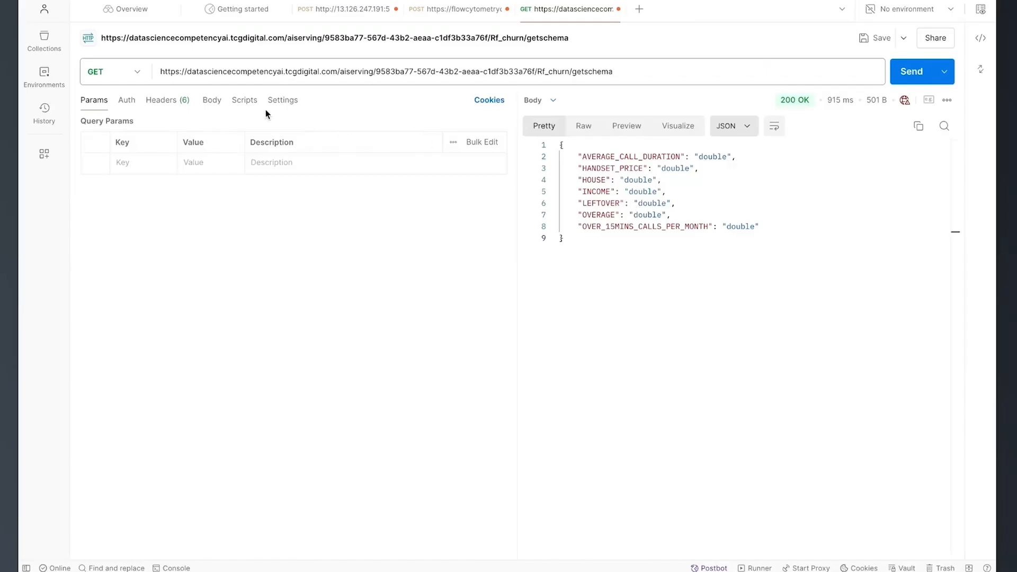
click(638, 69)
click(912, 77)
Step: Copy the Rf_churn predict URL from tcgmcube and paste it into a new Postman request
key(ctrl+Left)
click(760, 133)
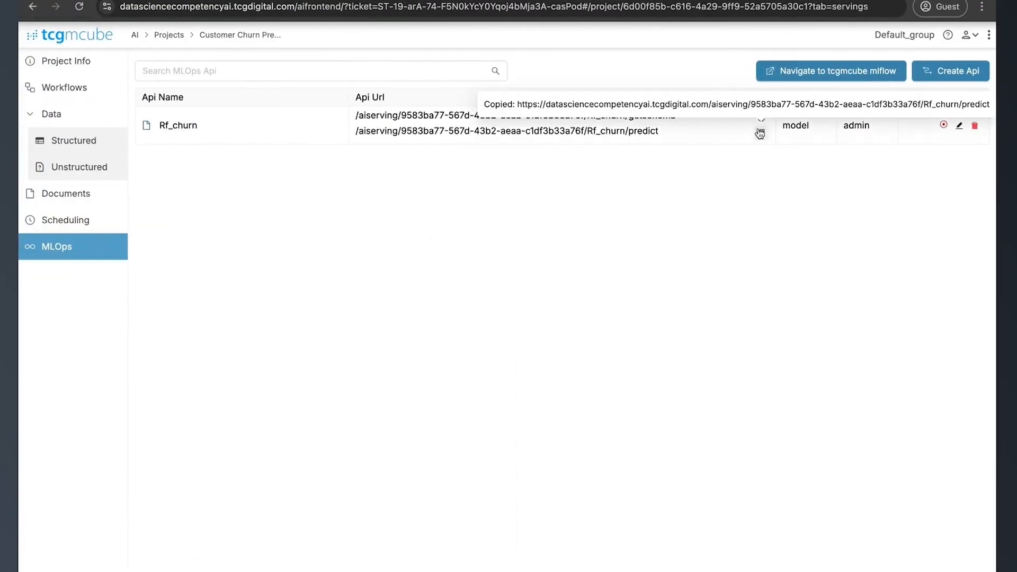
key(ctrl+Right)
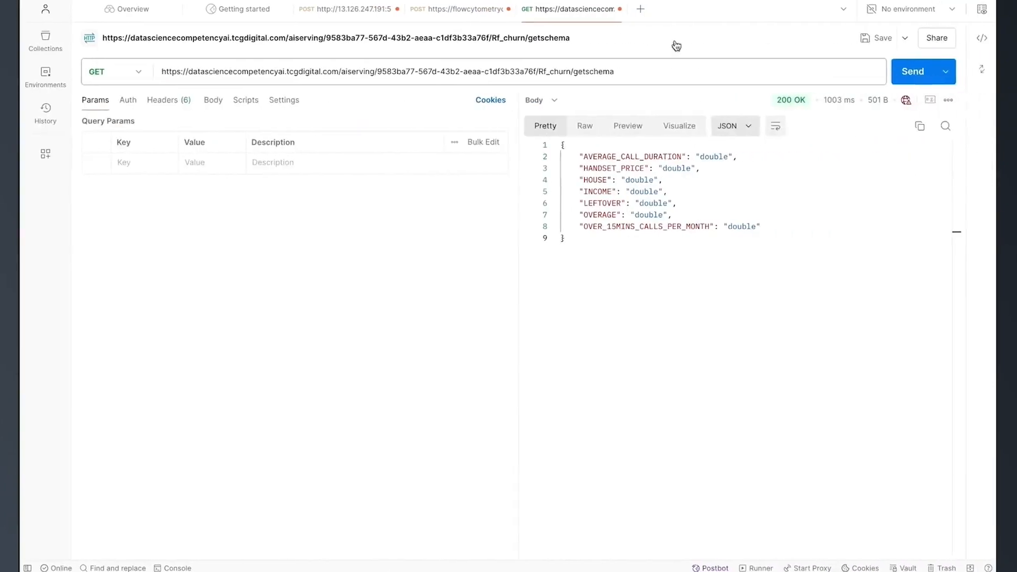
click(640, 9)
key(ctrl+v)
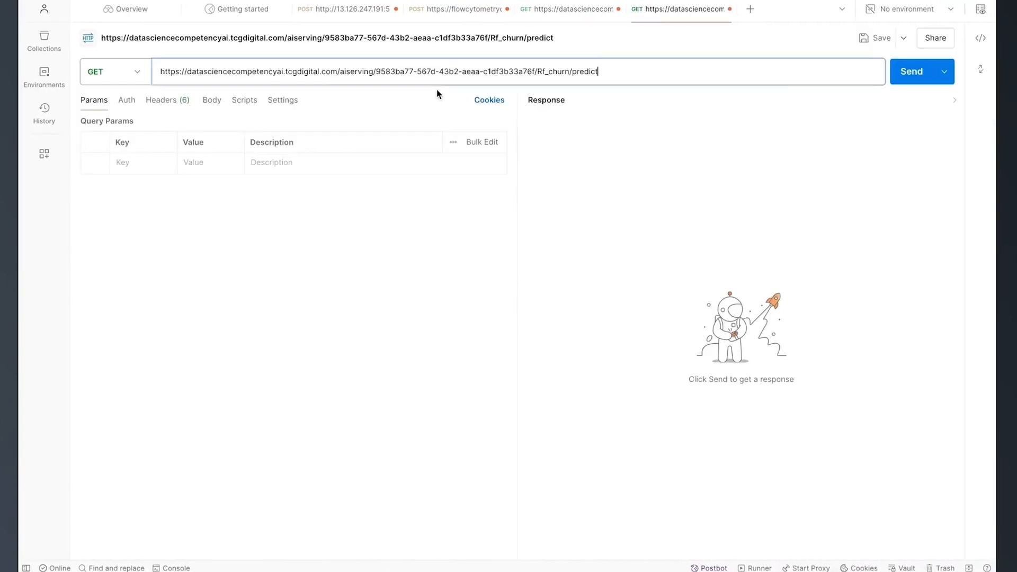
Step: Set the predict request's body to raw JSON and fill it with the schema copied from the getschema response
click(209, 108)
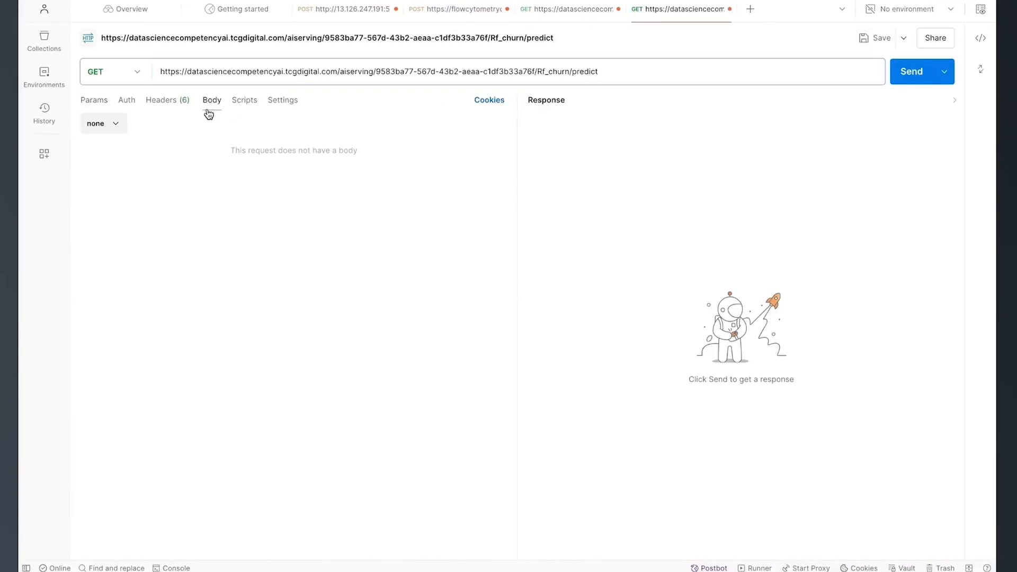
click(108, 124)
click(106, 214)
click(575, 9)
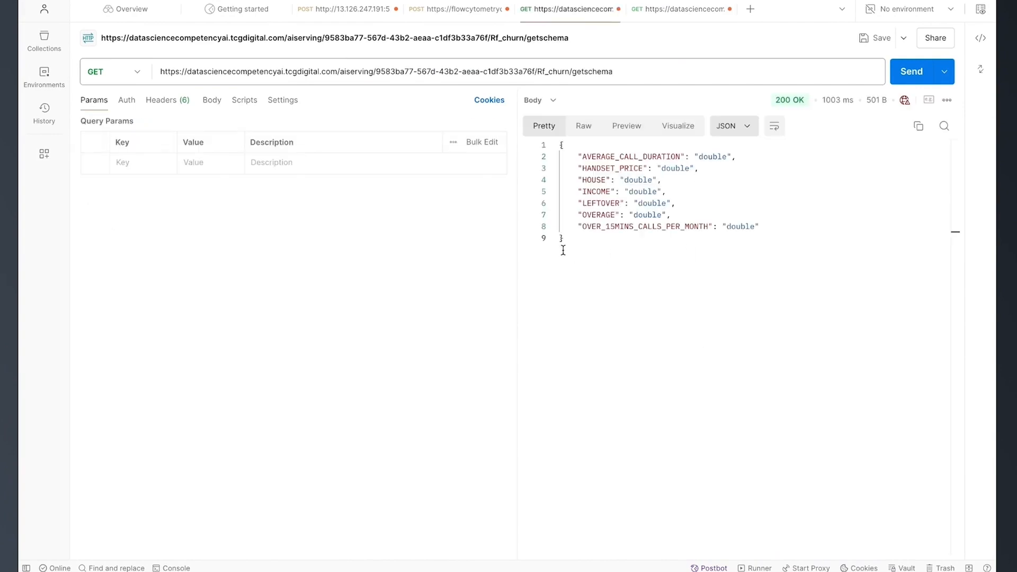
drag(563, 250, 556, 148)
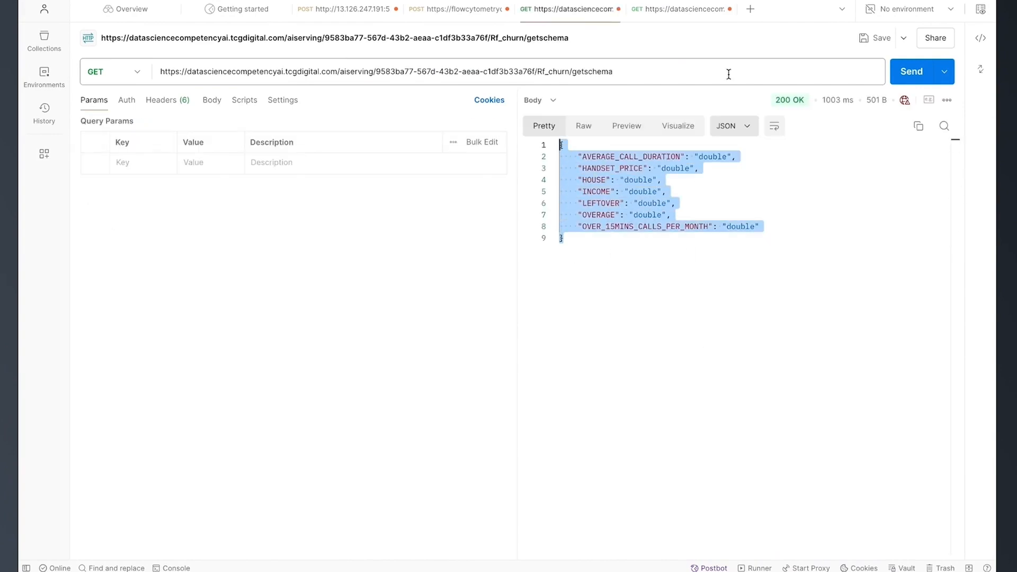
click(646, 15)
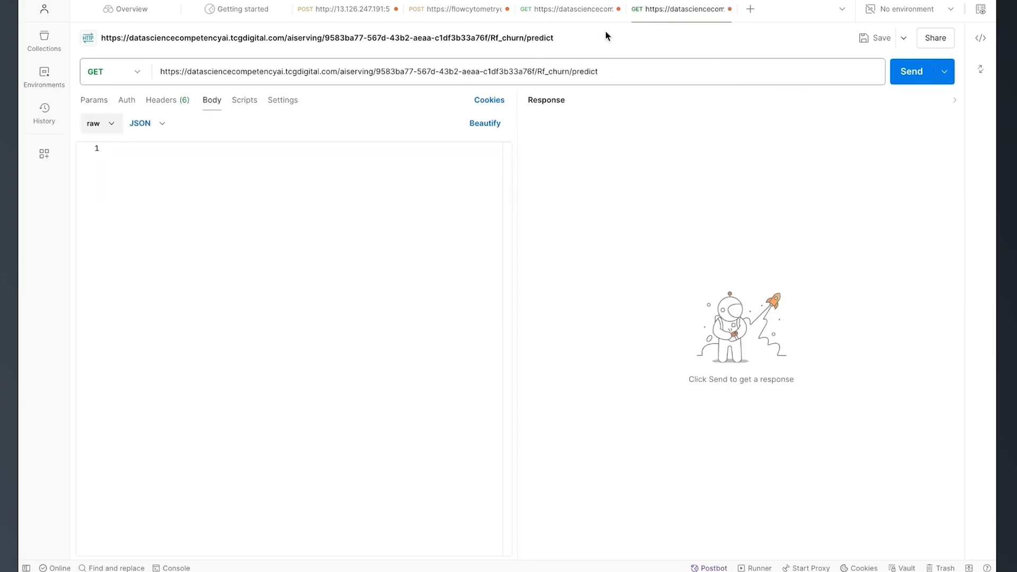
click(164, 151)
key(ctrl+v)
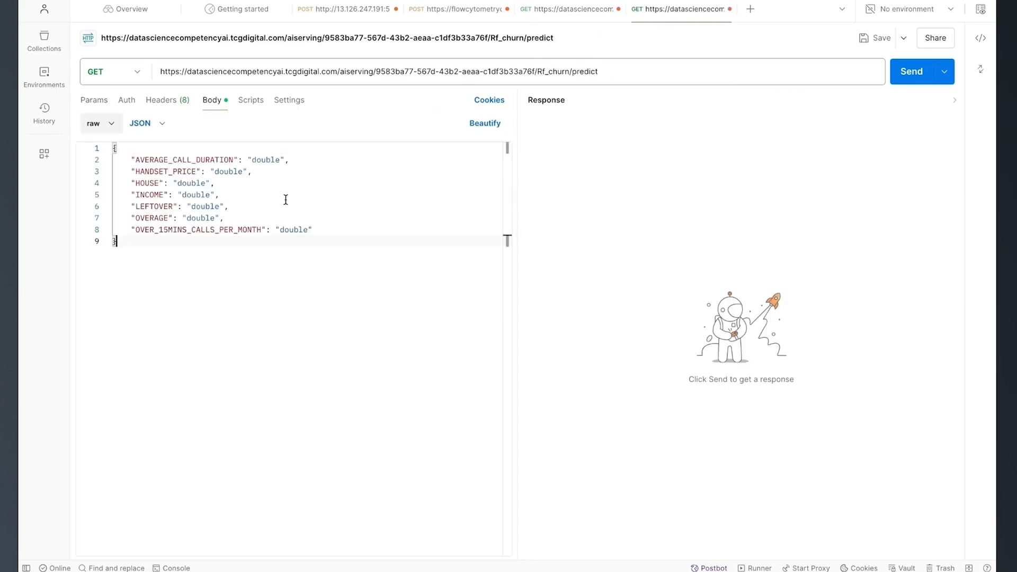
Step: In the request body, set AVERAGE_CALL_DURATION to "10" and HANDSET_PRICE to "1000"
double_click(281, 159)
key(Right)
key(BackSpace)
key(BackSpace)
key(BackSpace)
key(BackSpace)
key(BackSpace)
key(BackSpace)
text(10)
double_click(242, 171)
key(Right)
key(BackSpace)
key(BackSpace)
key(BackSpace)
key(BackSpace)
key(BackSpace)
key(BackSpace)
text(1000)
Step: Set HOUSE to "400000" and INCOME to "200000" in the request body
key(BackSpace)
key(BackSpace)
key(BackSpace)
key(BackSpace)
key(BackSpace)
key(BackSpace)
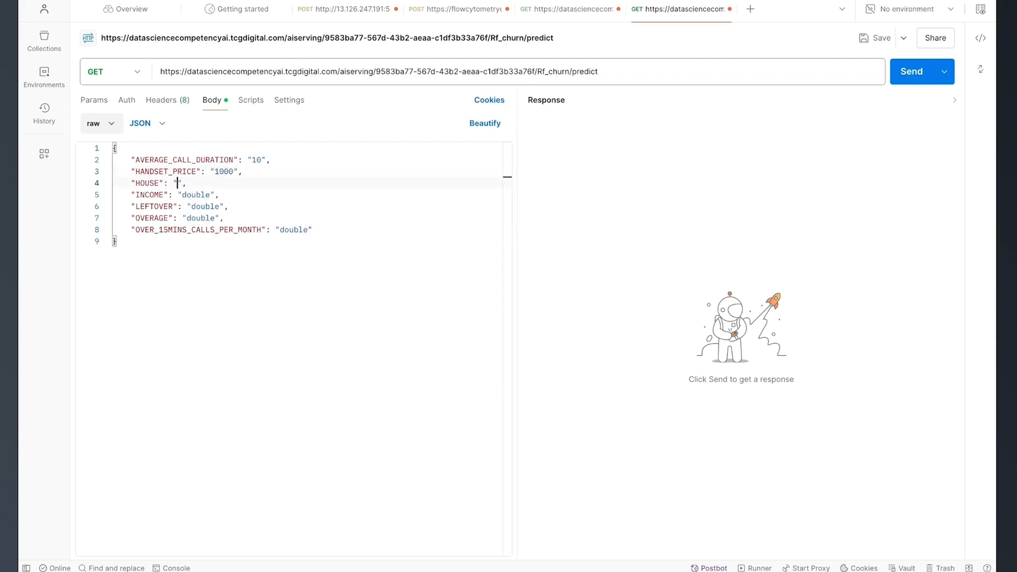
text(400000)
click(211, 196)
key(BackSpace)
key(BackSpace)
key(BackSpace)
key(BackSpace)
text(200000)
Step: Set LEFTOVER to "20", OVERAGE to "10" and OVER_15MINS_CALLS_PER_MONTH to "30" in the request body
click(216, 206)
key(BackSpace)
key(BackSpace)
key(BackSpace)
key(BackSpace)
click(218, 218)
key(BackSpace)
key(BackSpace)
key(BackSpace)
key(BackSpace)
key(BackSpace)
key(BackSpace)
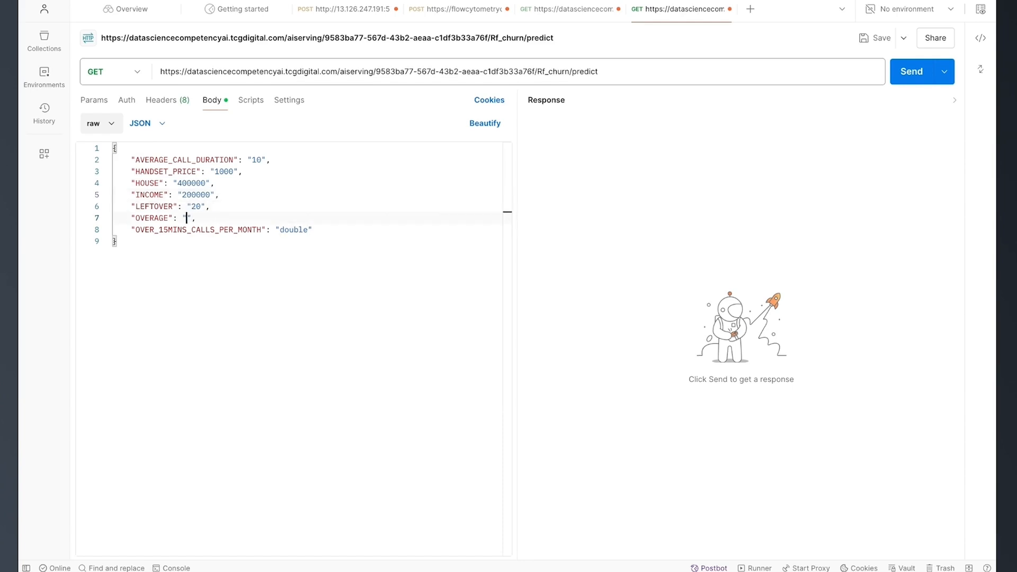
click(311, 231)
key(ctrl+shift+Left)
text(dou)
key(BackSpace)
key(BackSpace)
key(BackSpace)
text(30)
Step: Send the predict request with its method changed to POST, and return to the tcgmcube MLOps page
click(918, 76)
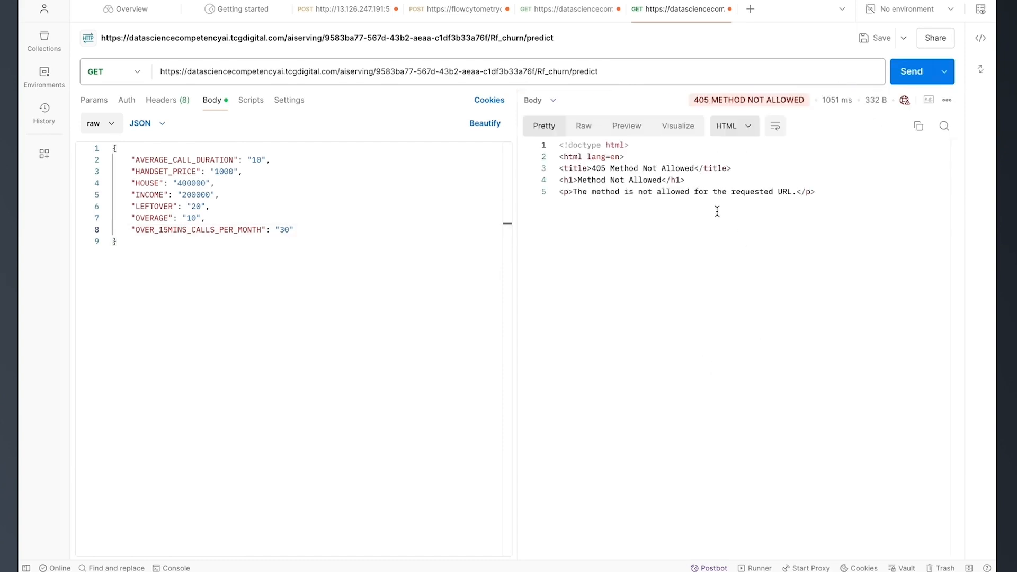
click(117, 71)
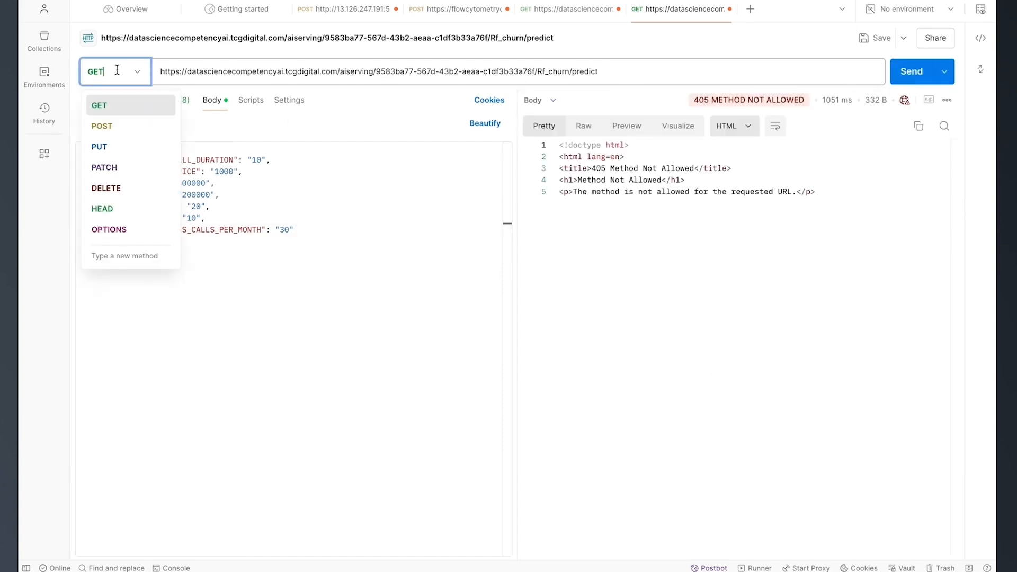
click(116, 127)
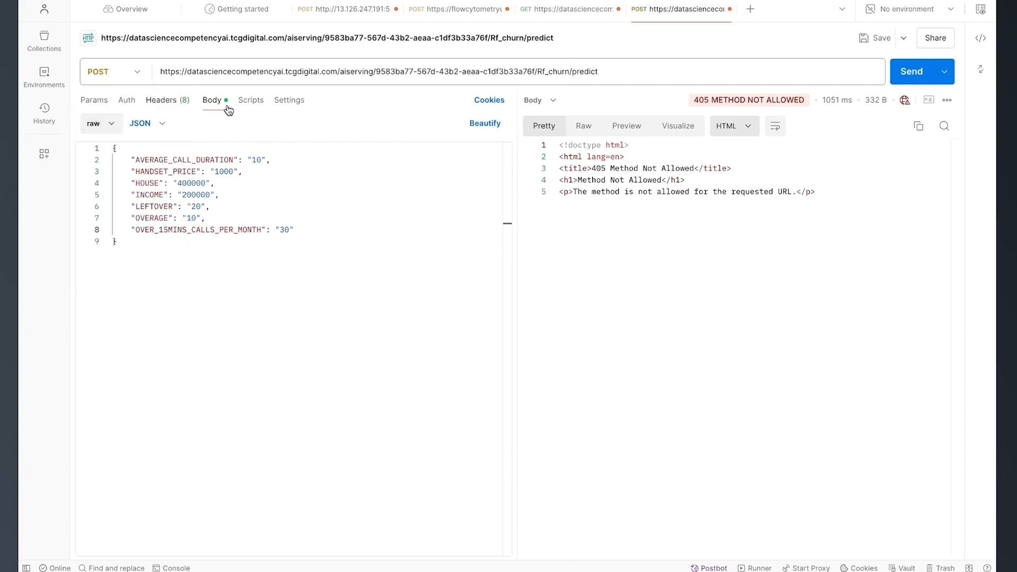
click(911, 74)
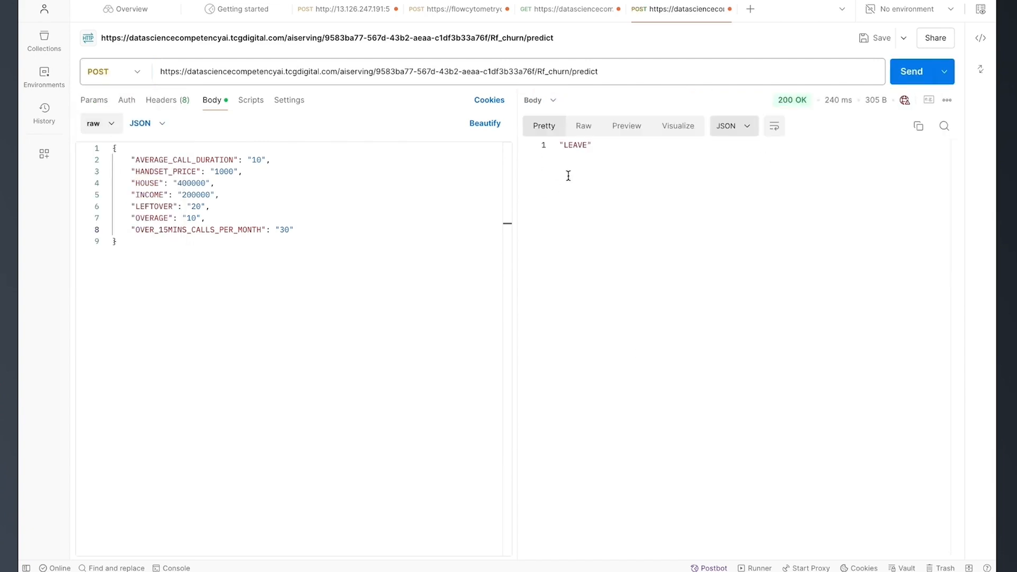
drag(594, 145, 558, 146)
key(ctrl+Left)
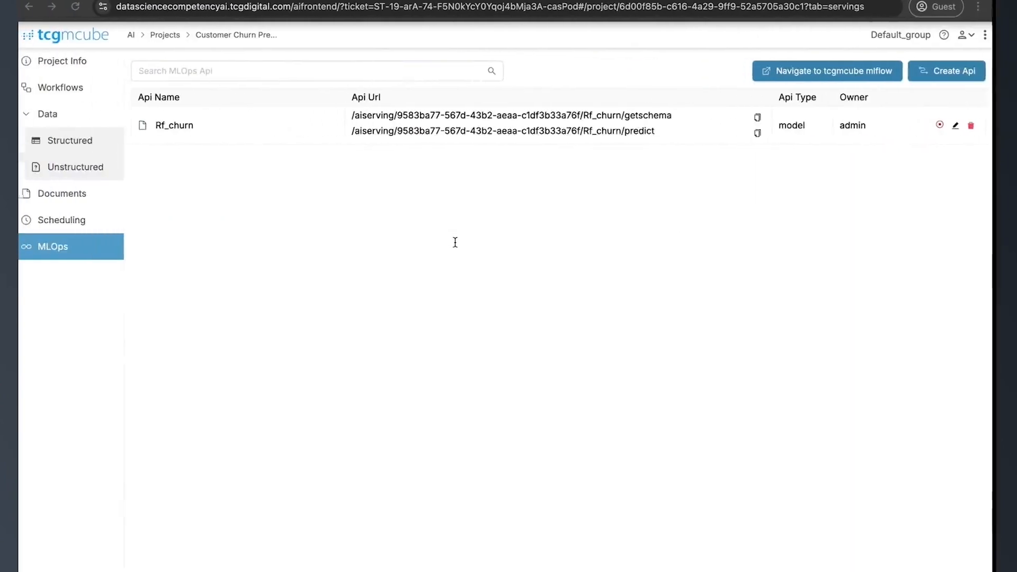